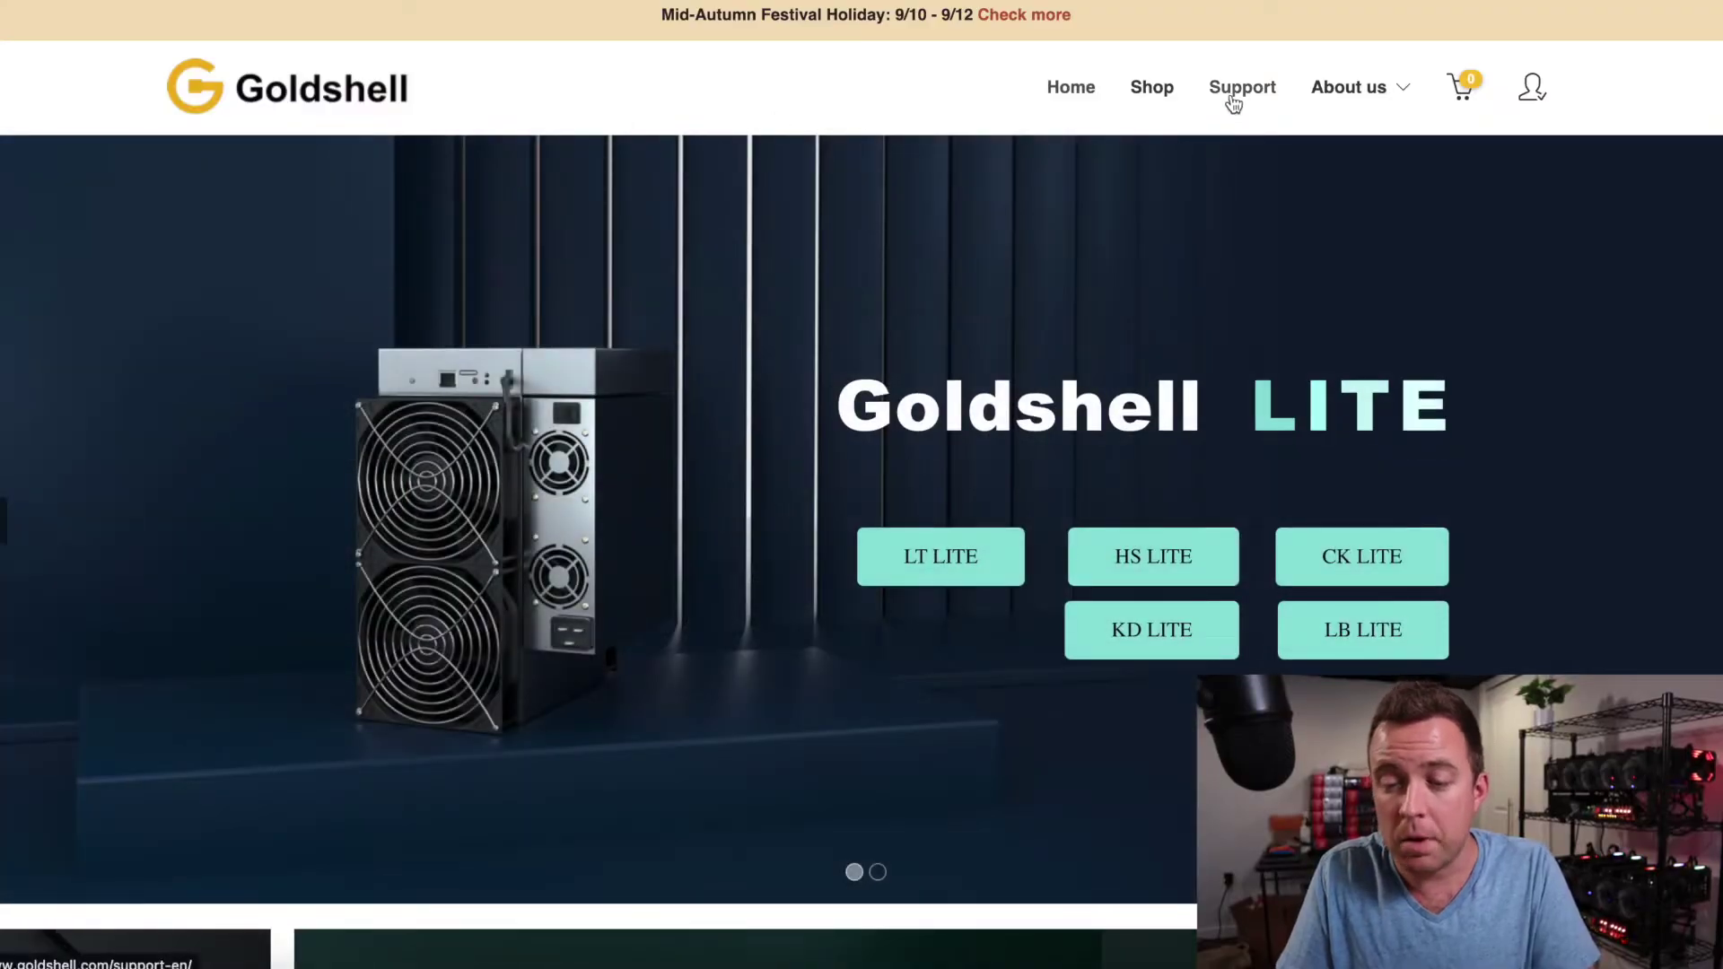
Step: From the Support page, scroll to Website Tool and launch Find my miner to list the five MiniDOGE miners
{"action": "left_click", "coordinate": [1245, 93]}
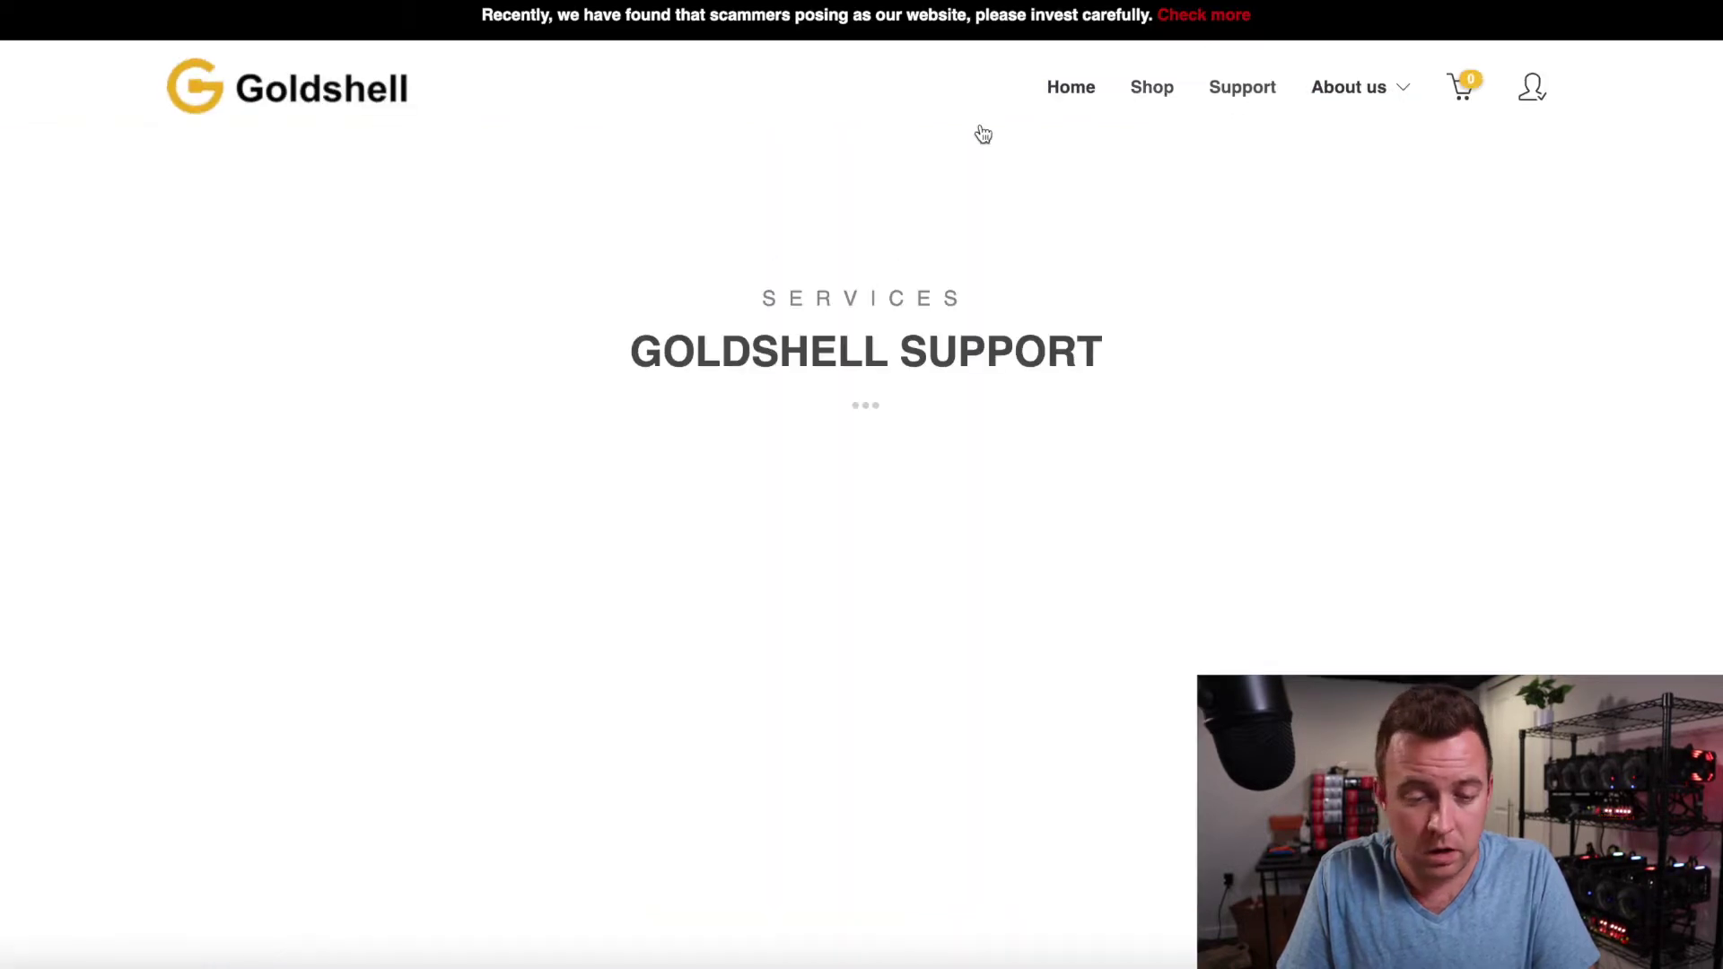
{"action": "scroll", "coordinate": [178, 556], "scroll_direction": "down", "scroll_amount": 3}
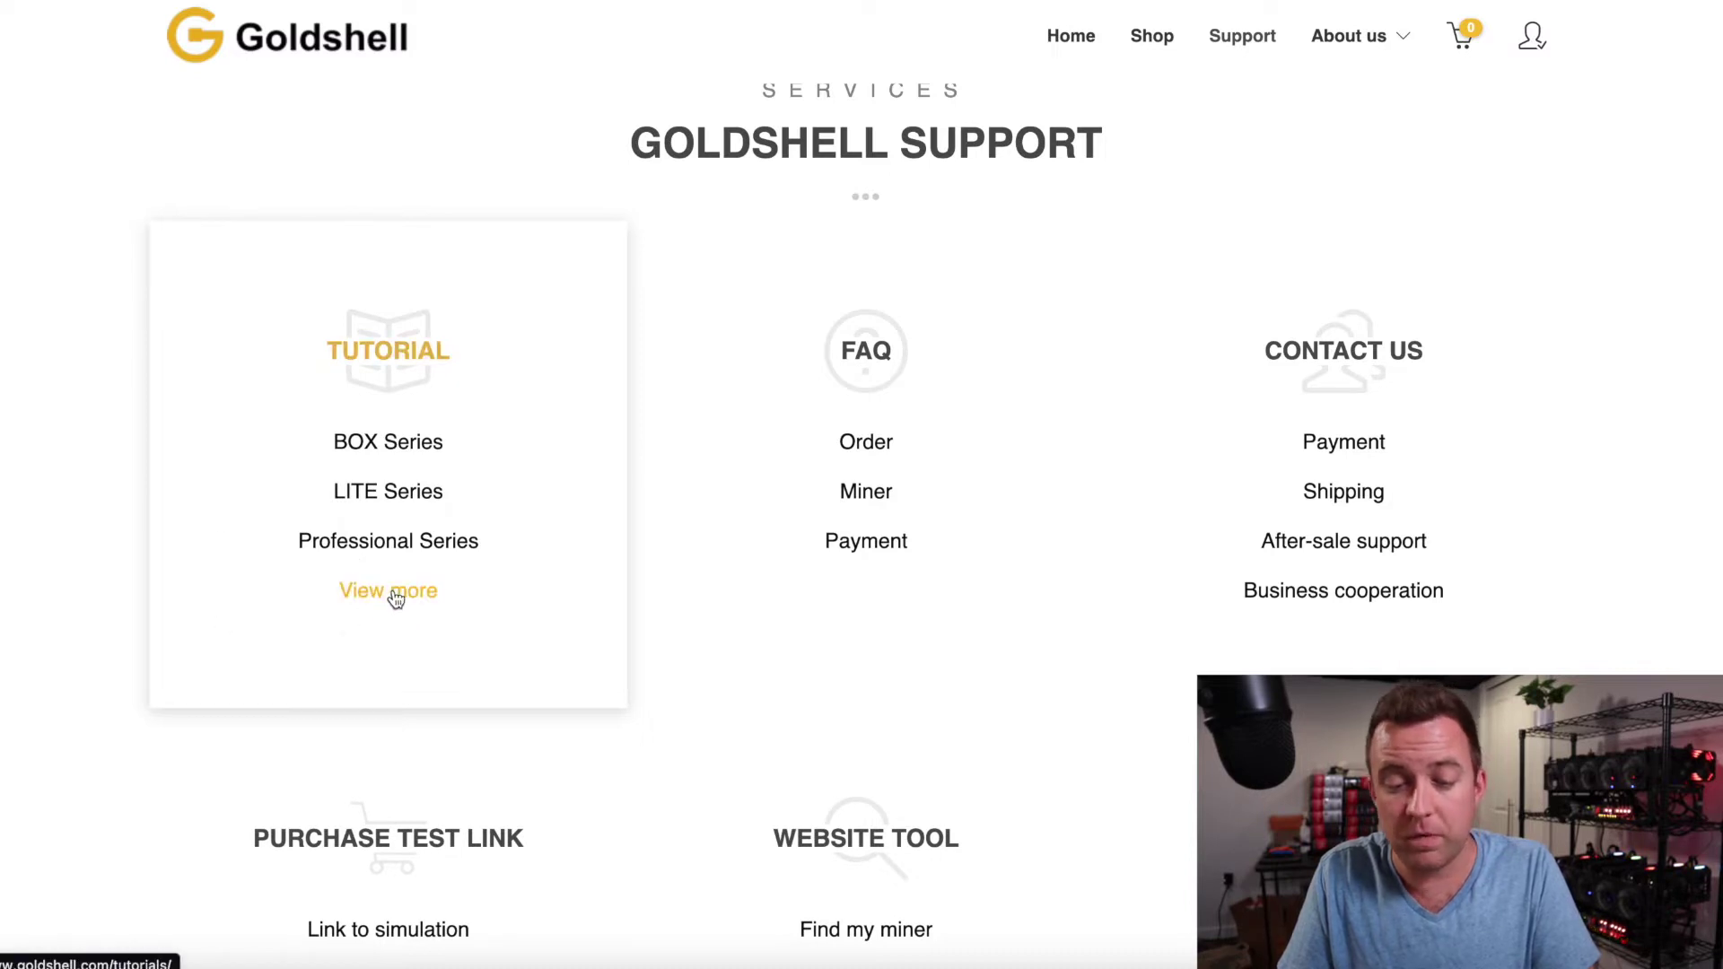
{"action": "scroll", "coordinate": [538, 561], "scroll_direction": "down", "scroll_amount": 4}
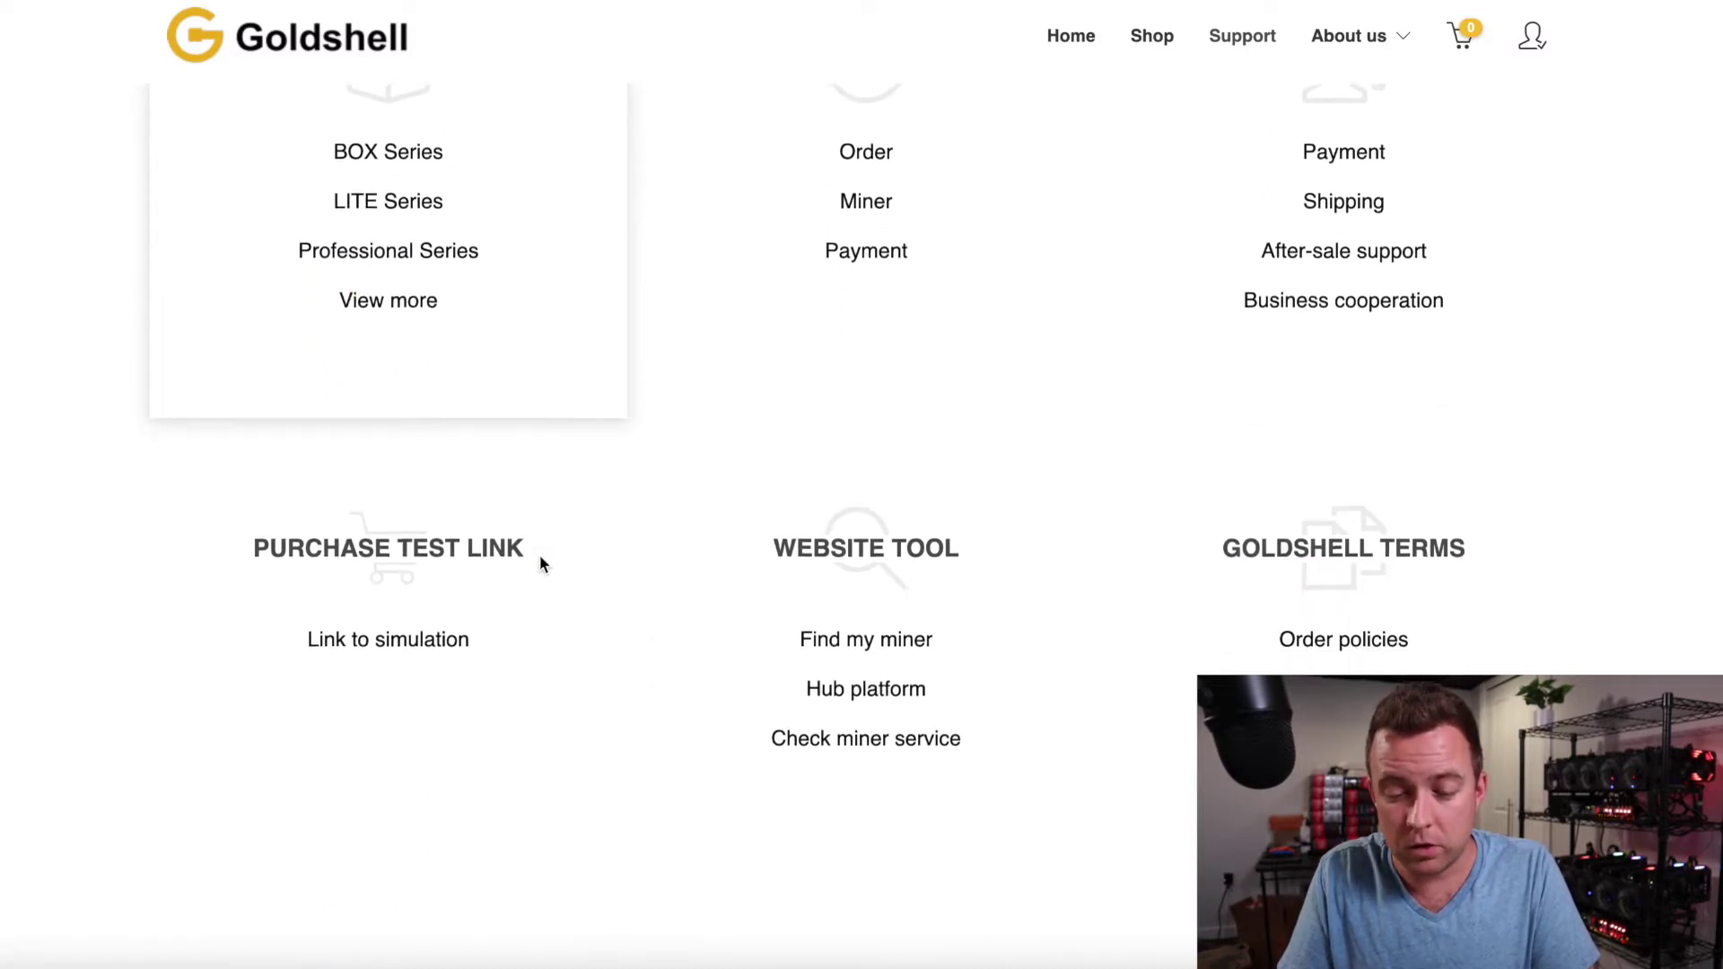
{"action": "scroll", "coordinate": [540, 563], "scroll_direction": "down", "scroll_amount": 1}
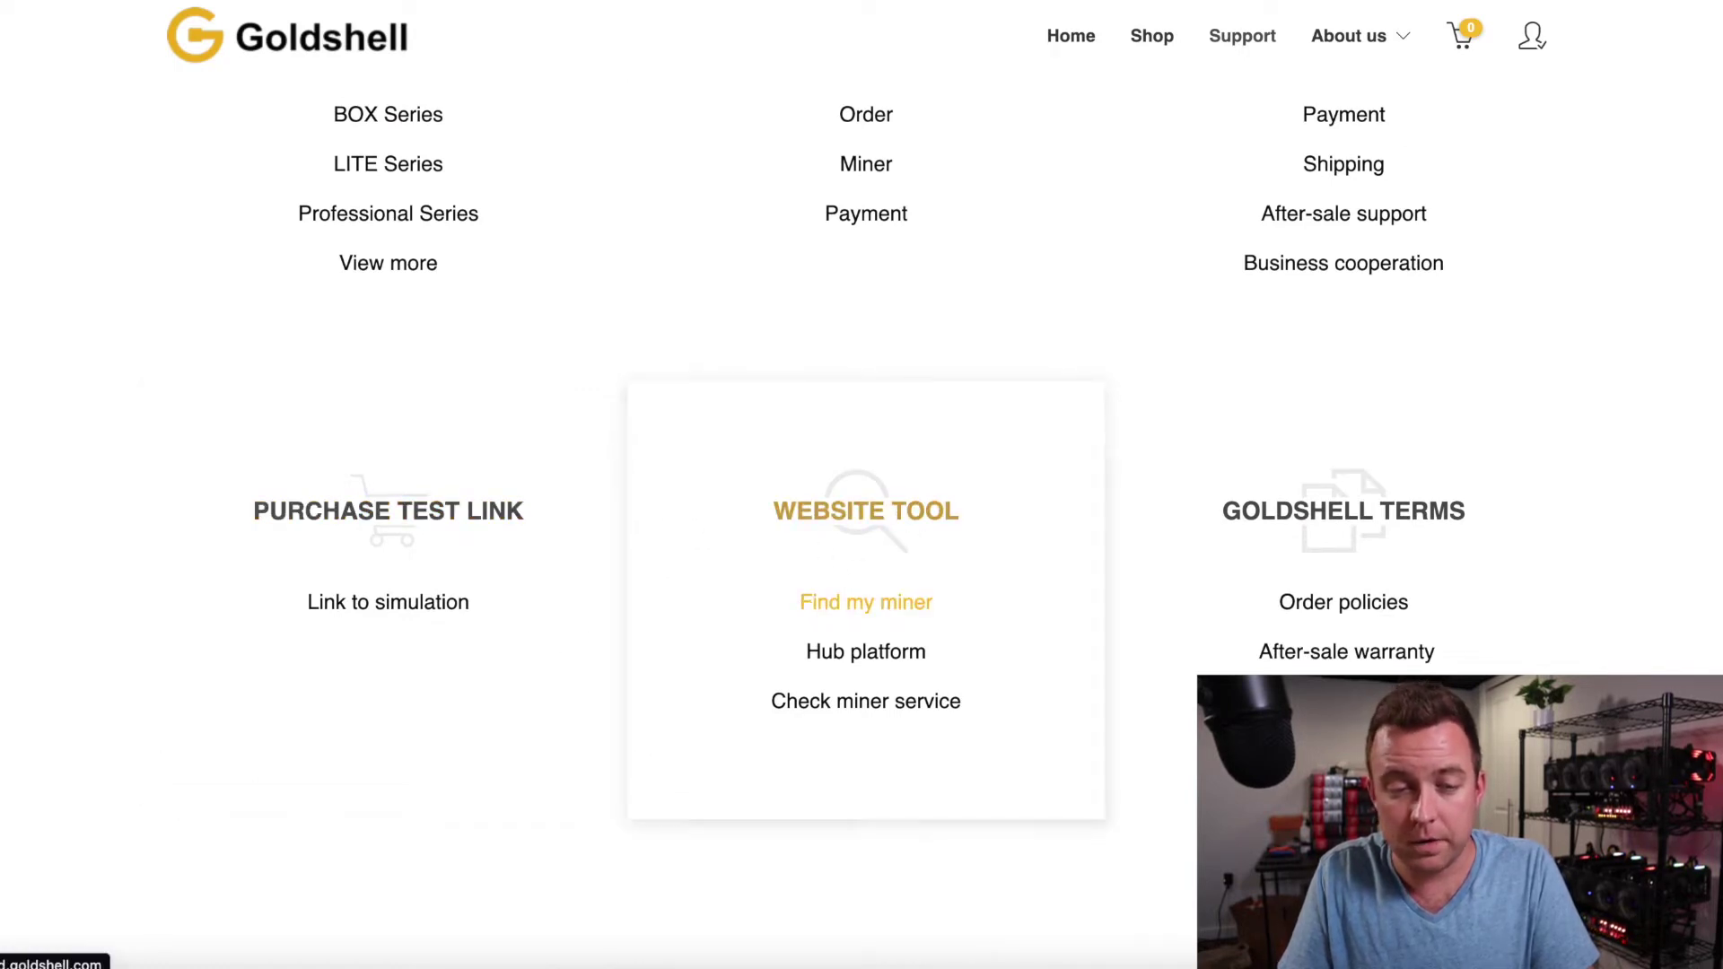
{"action": "left_click", "coordinate": [866, 602]}
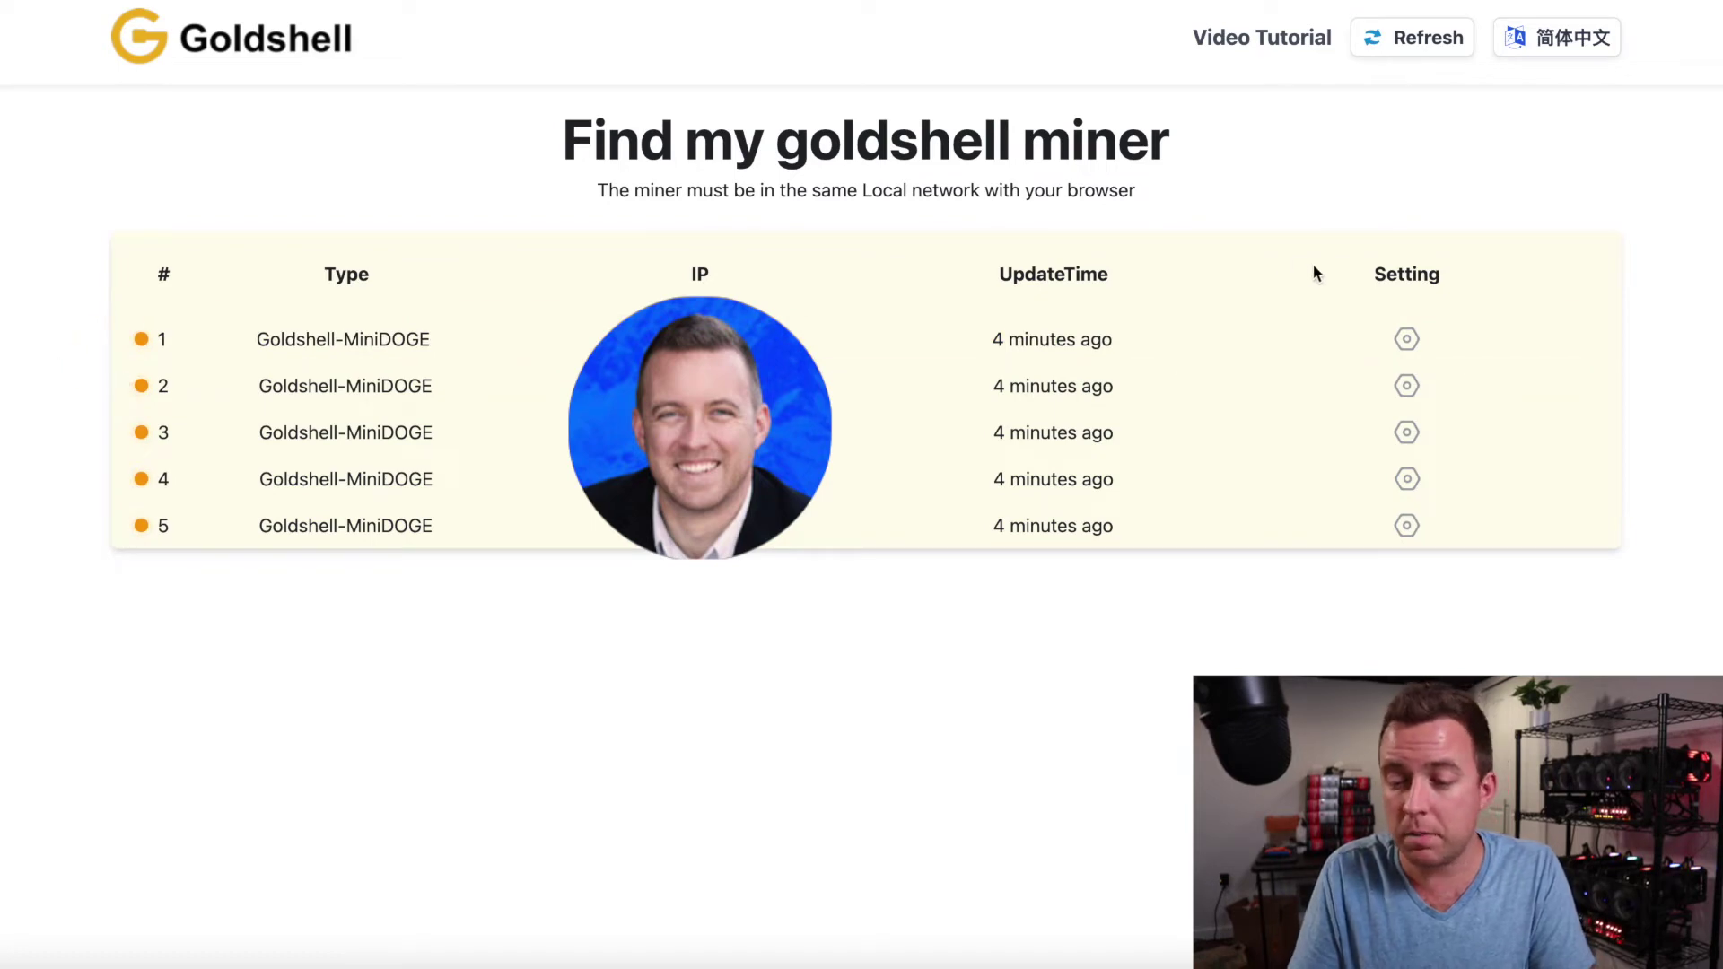
Step: Open row 1's MiniDOGE dashboard through its Setting gear to see firmware 2.1.4
{"action": "left_click", "coordinate": [1405, 341]}
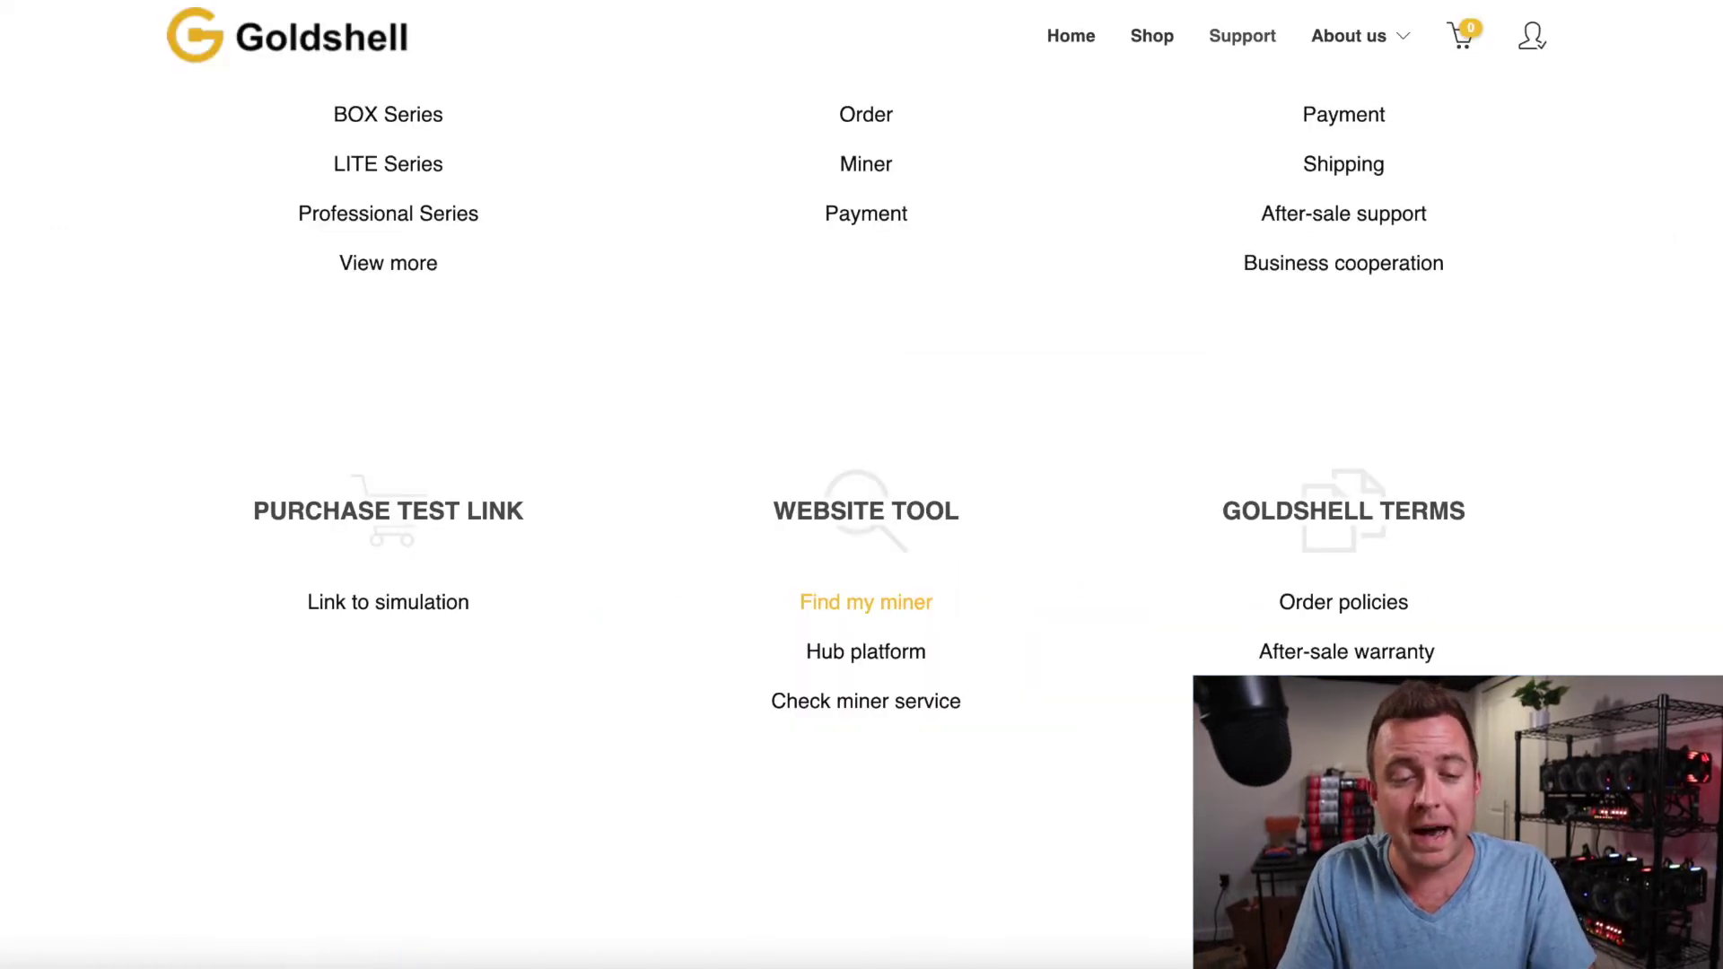
Step: Open the full tutorials list and follow the Yotta MC & Firmware link to the goldshellminer/firmware GitHub repository
{"action": "scroll", "coordinate": [84, 358], "scroll_direction": "up", "scroll_amount": 5}
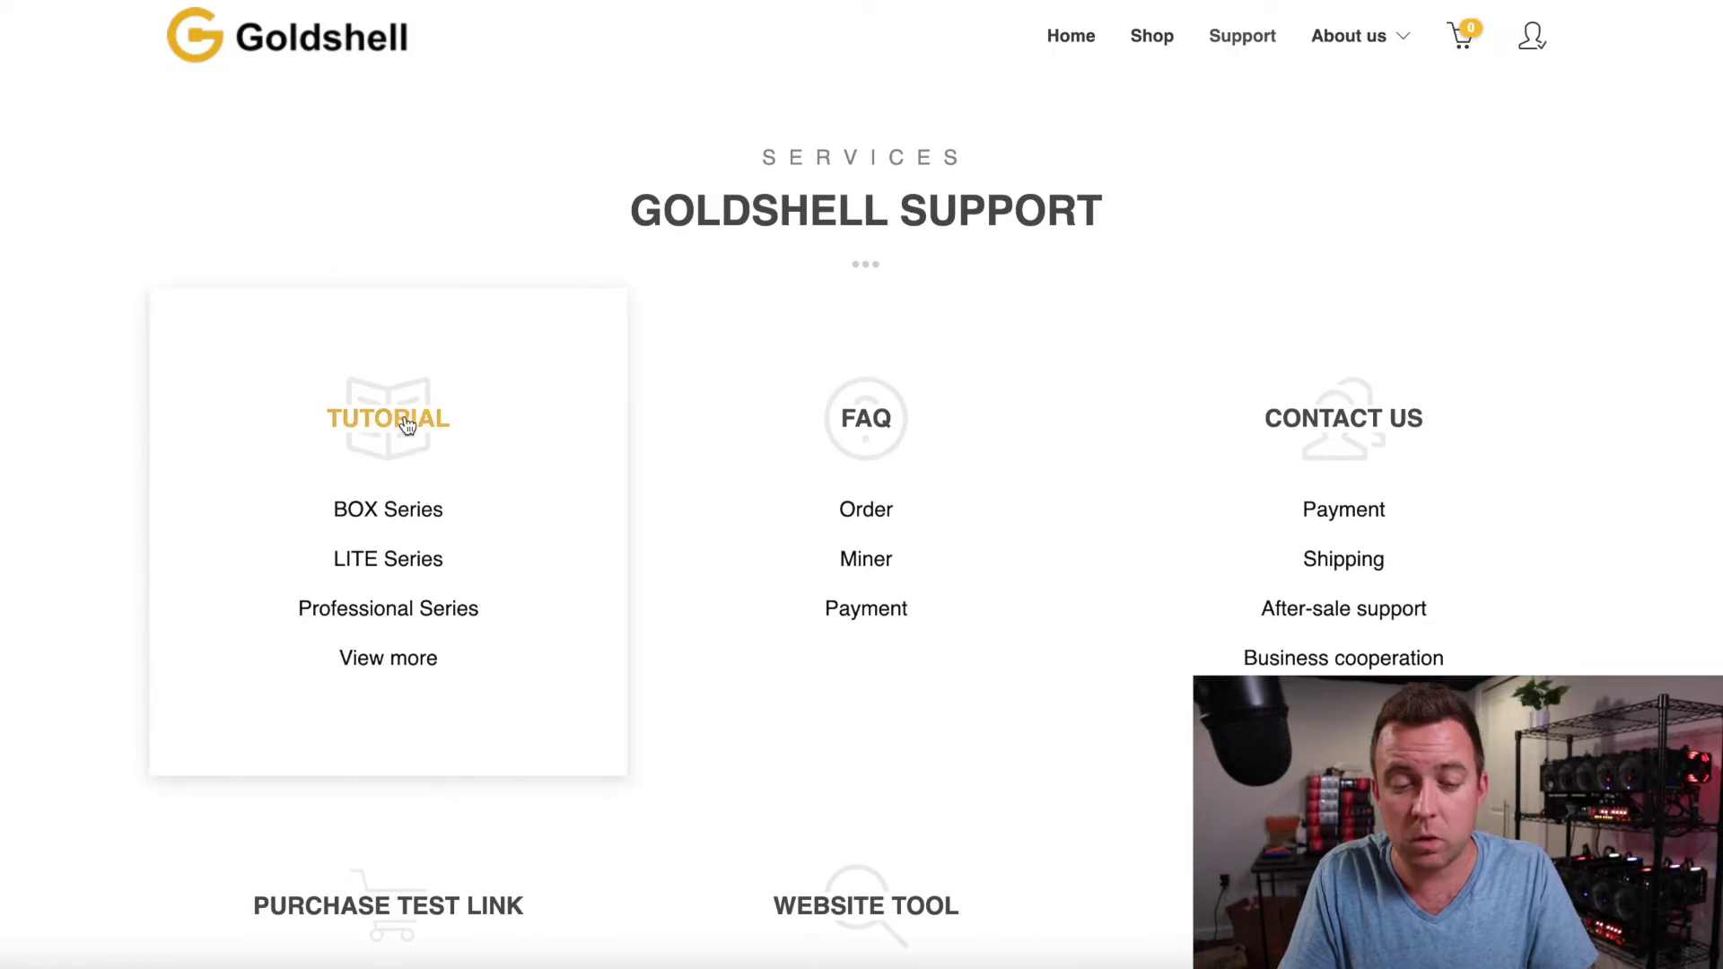
{"action": "left_click", "coordinate": [371, 668]}
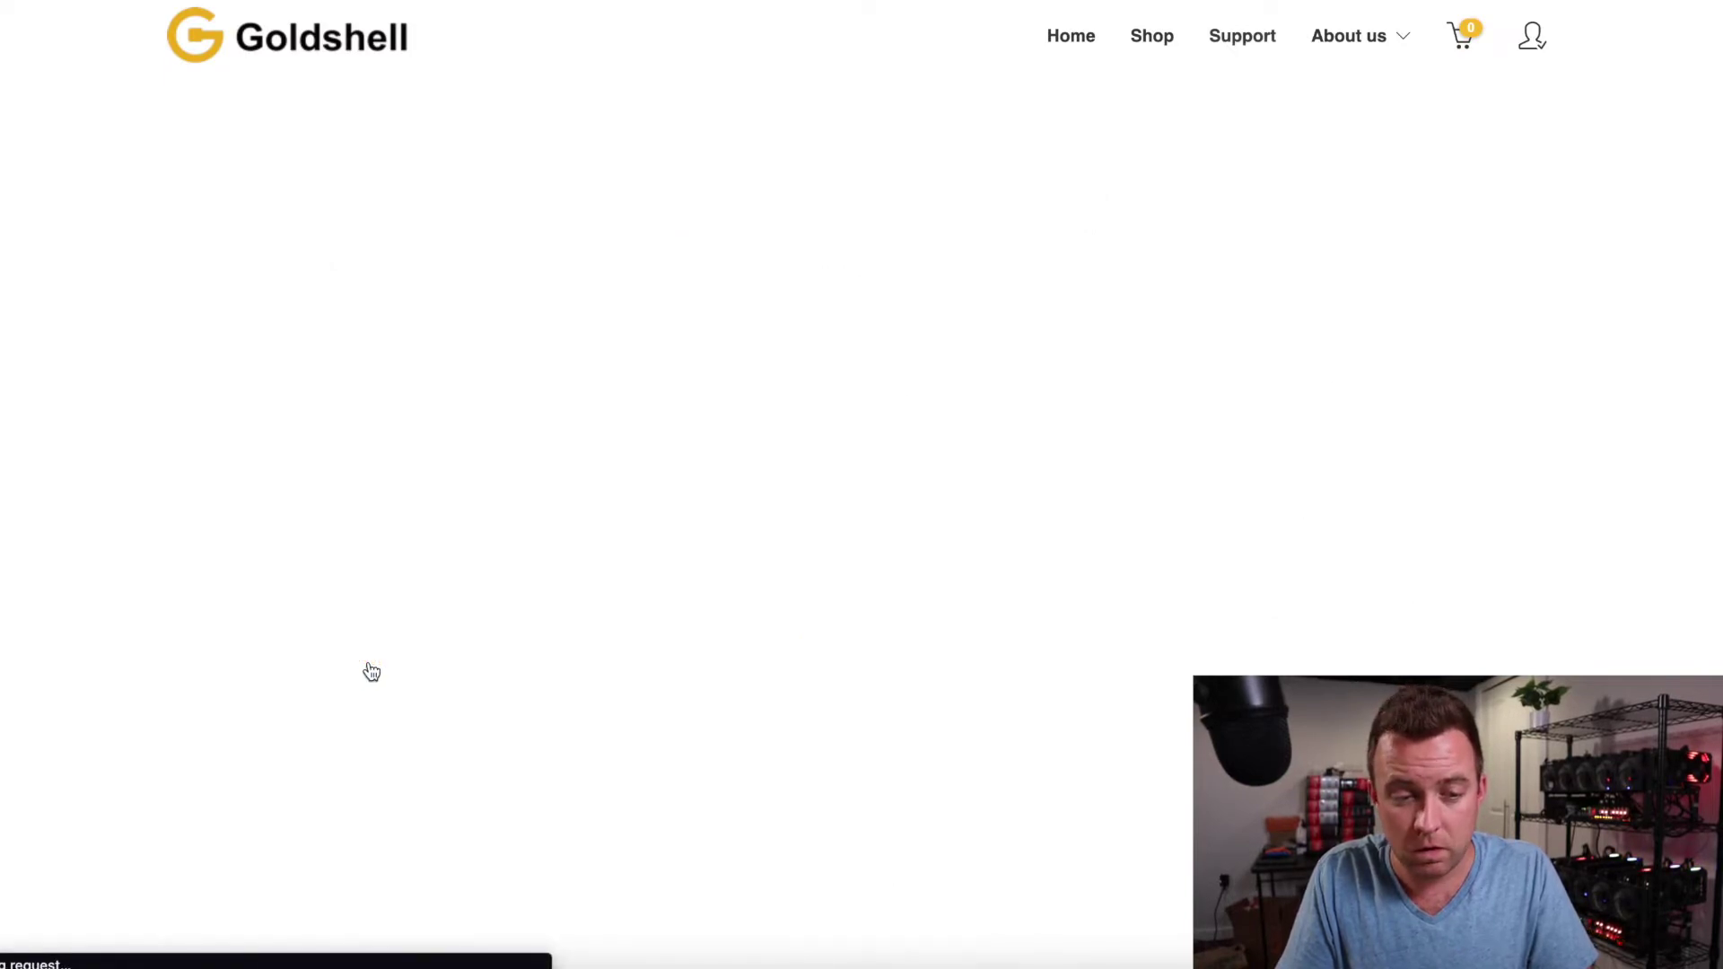
{"action": "scroll", "coordinate": [124, 567], "scroll_direction": "down", "scroll_amount": 1}
{"action": "scroll", "coordinate": [125, 566], "scroll_direction": "down", "scroll_amount": 8}
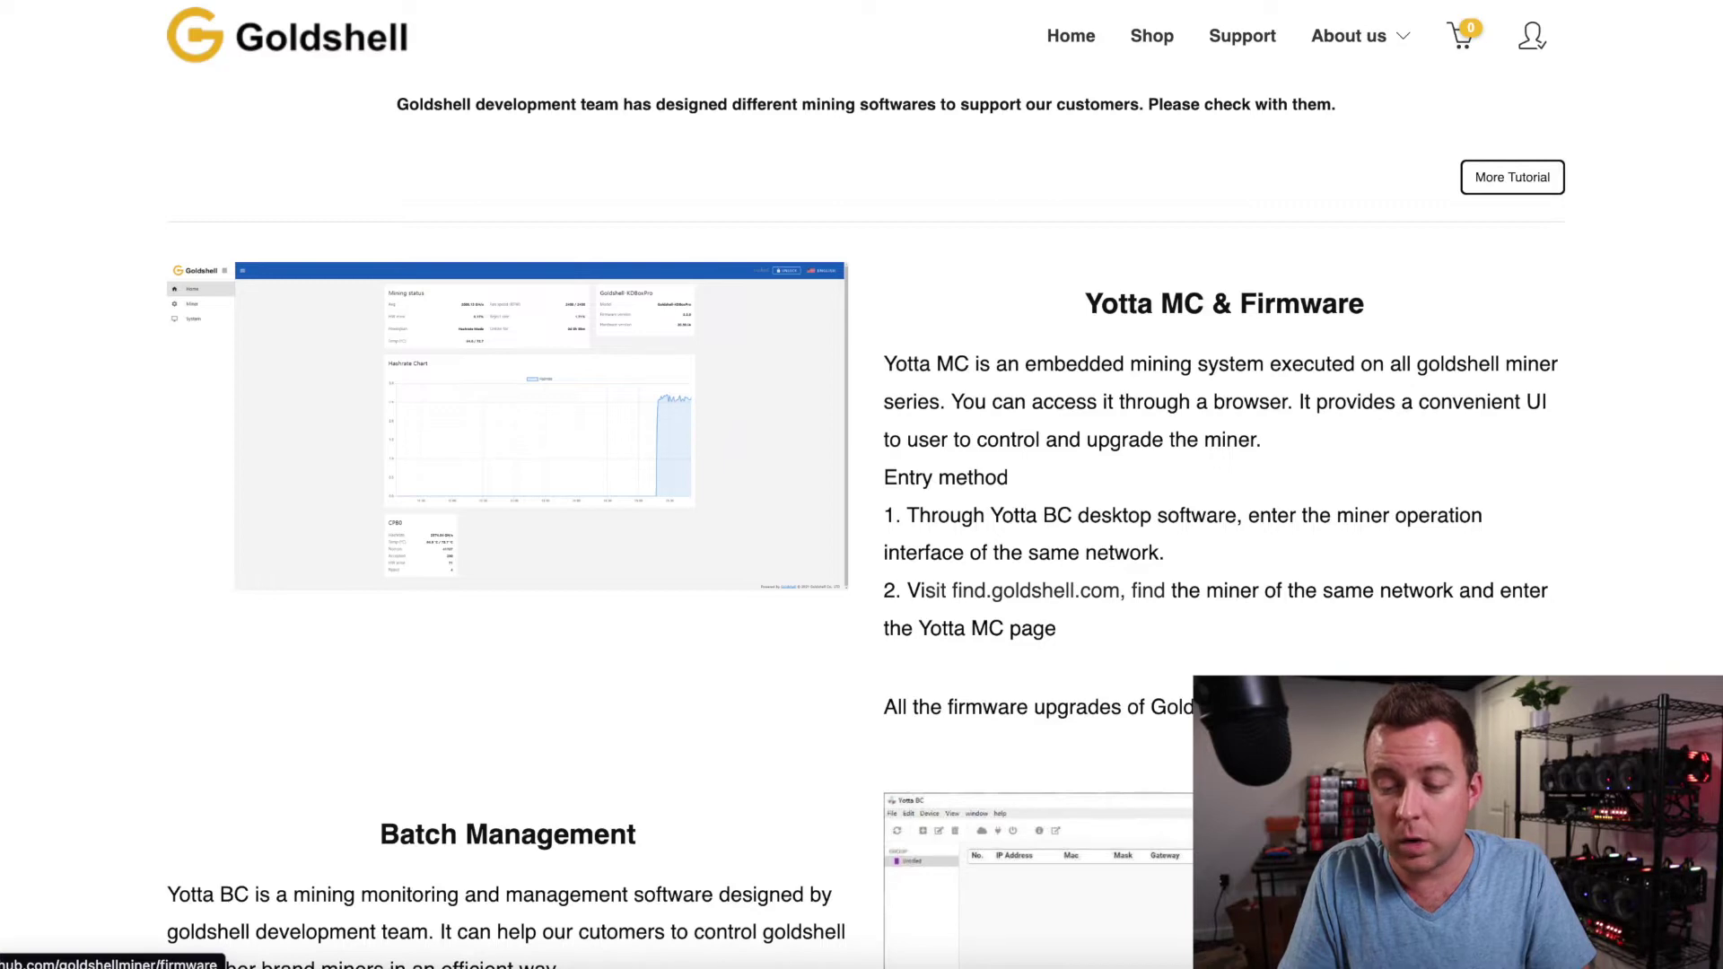
{"action": "left_click", "coordinate": [1346, 707]}
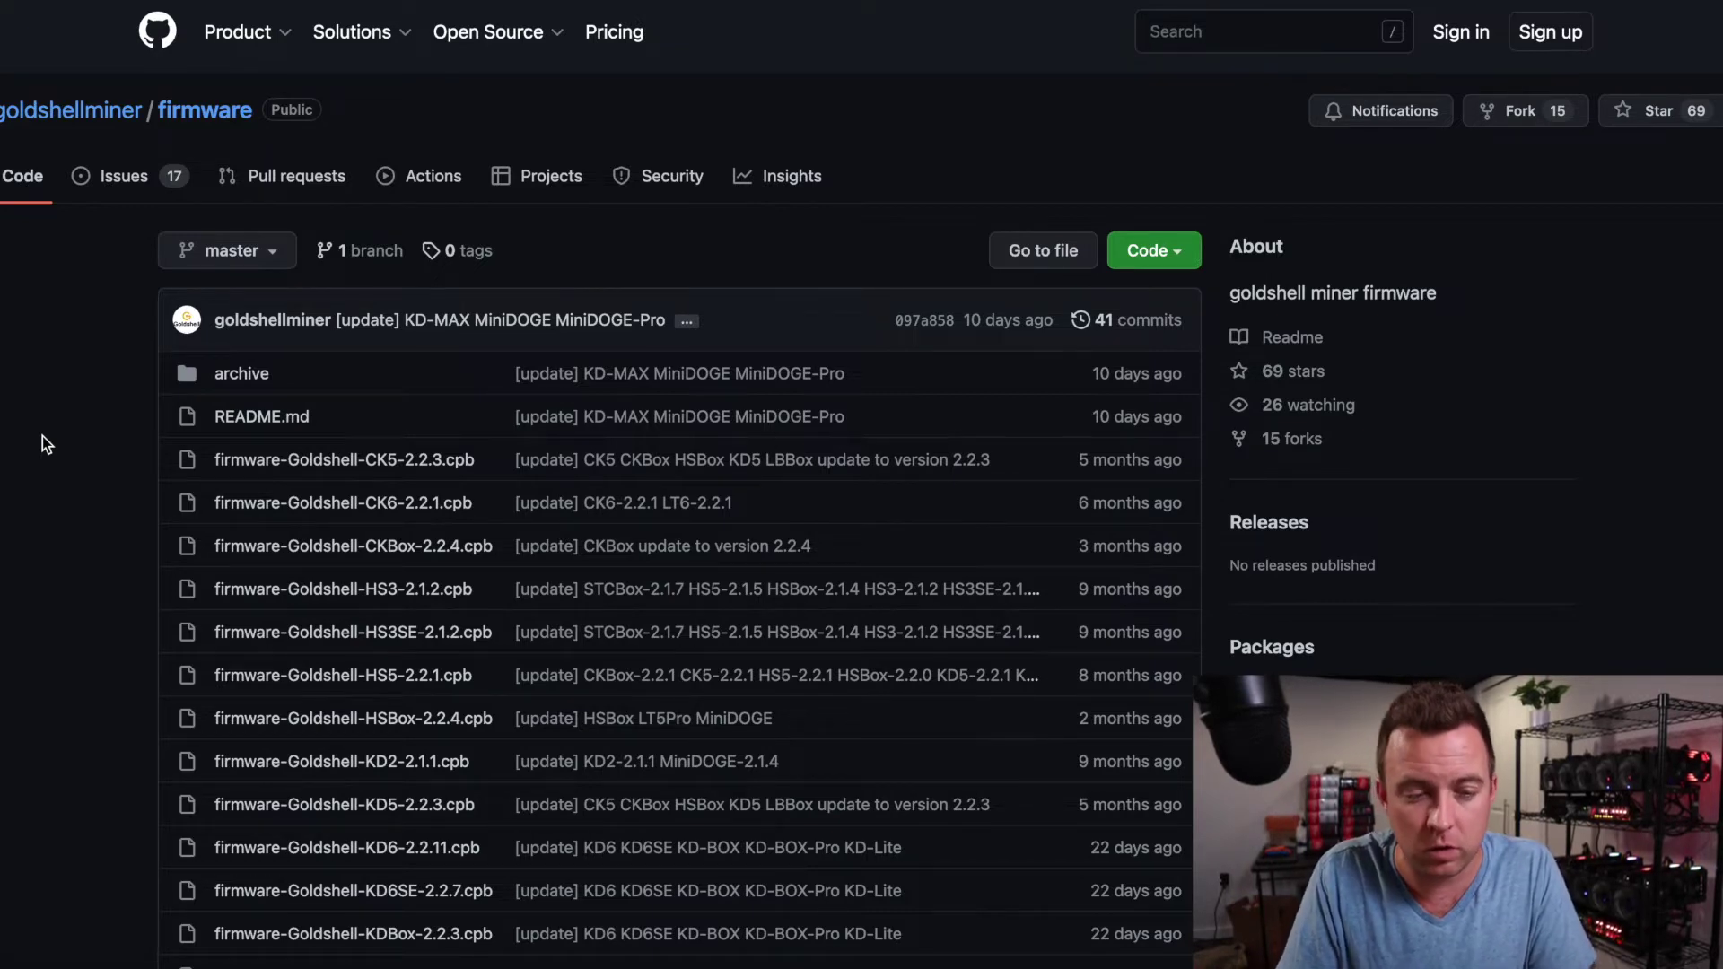
Step: Scroll to the README's Dogecoin & Litecoin Miner table and start downloading the MiniDOGE 2.2.4 firmware
{"action": "scroll", "coordinate": [82, 598], "scroll_direction": "down", "scroll_amount": 3}
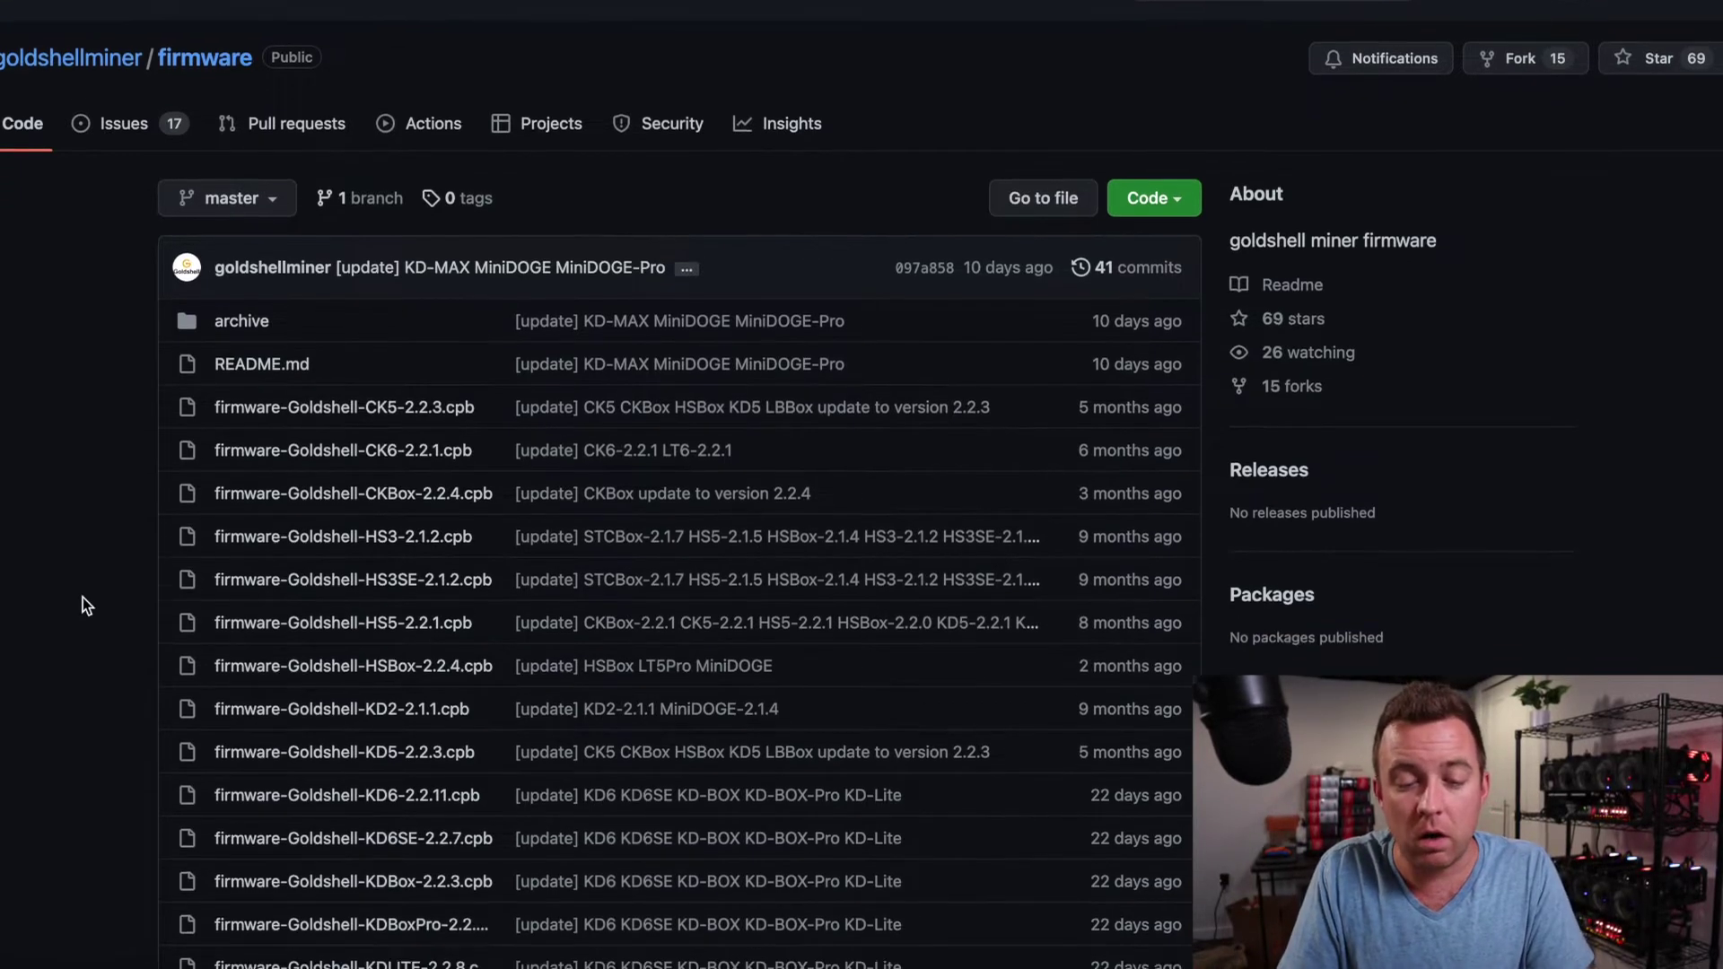
{"action": "scroll", "coordinate": [83, 598], "scroll_direction": "down", "scroll_amount": 2}
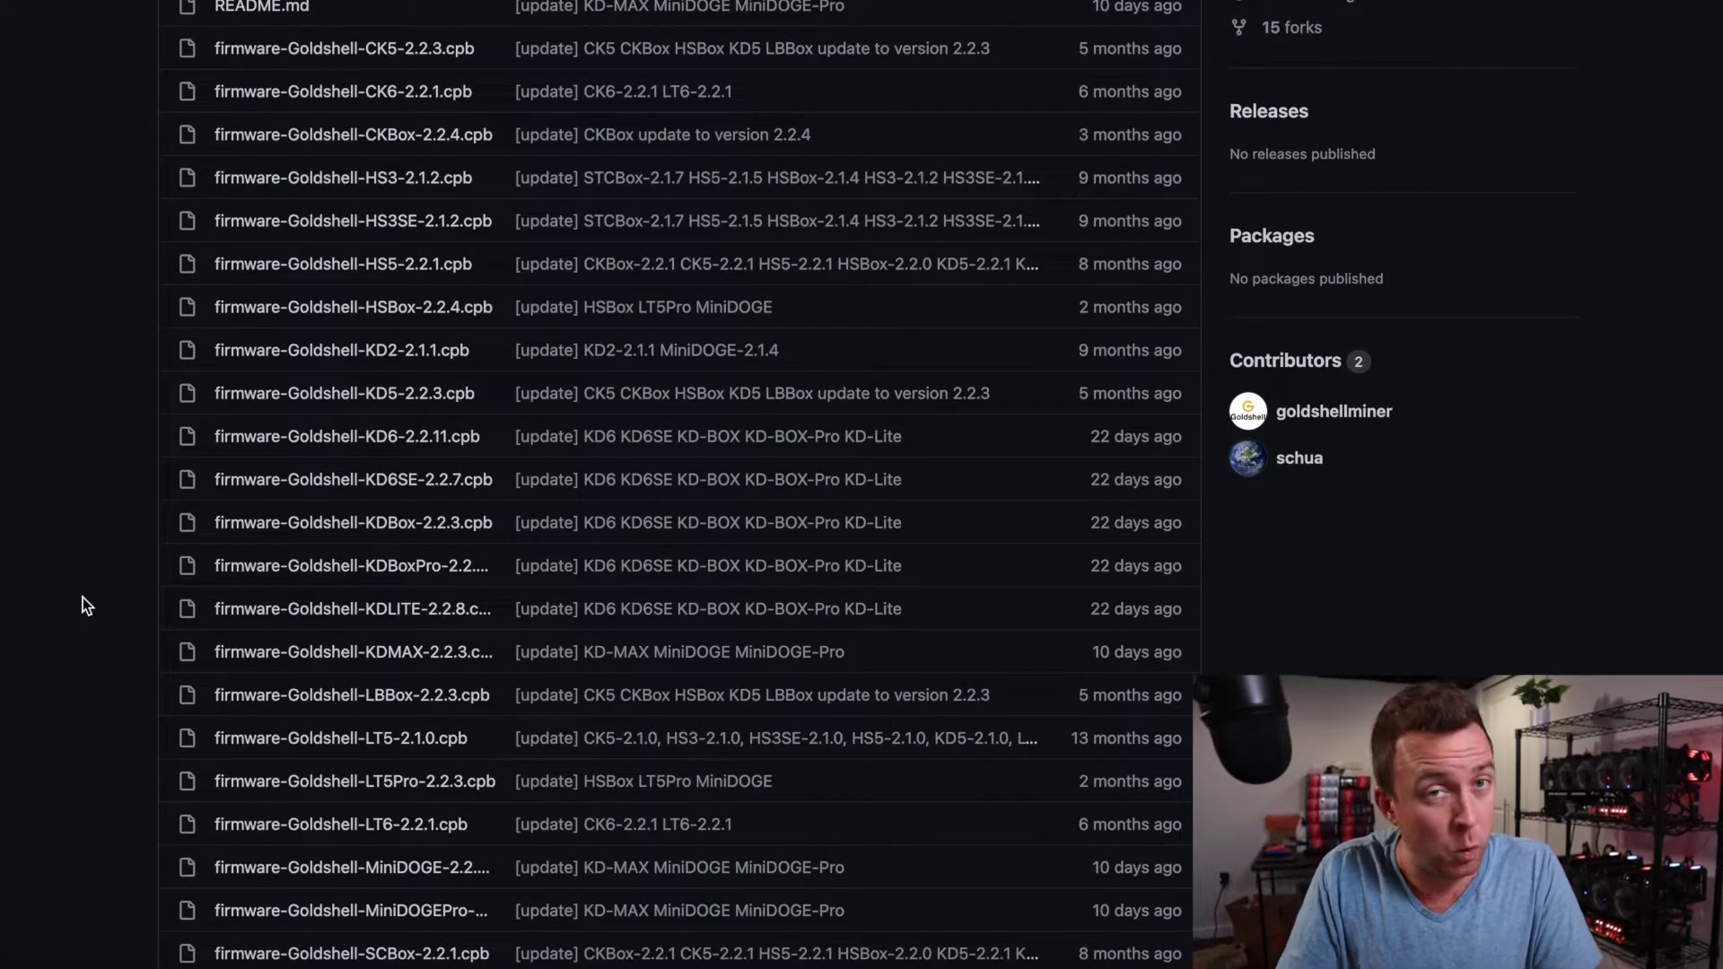
{"action": "scroll", "coordinate": [83, 597], "scroll_direction": "down", "scroll_amount": 5}
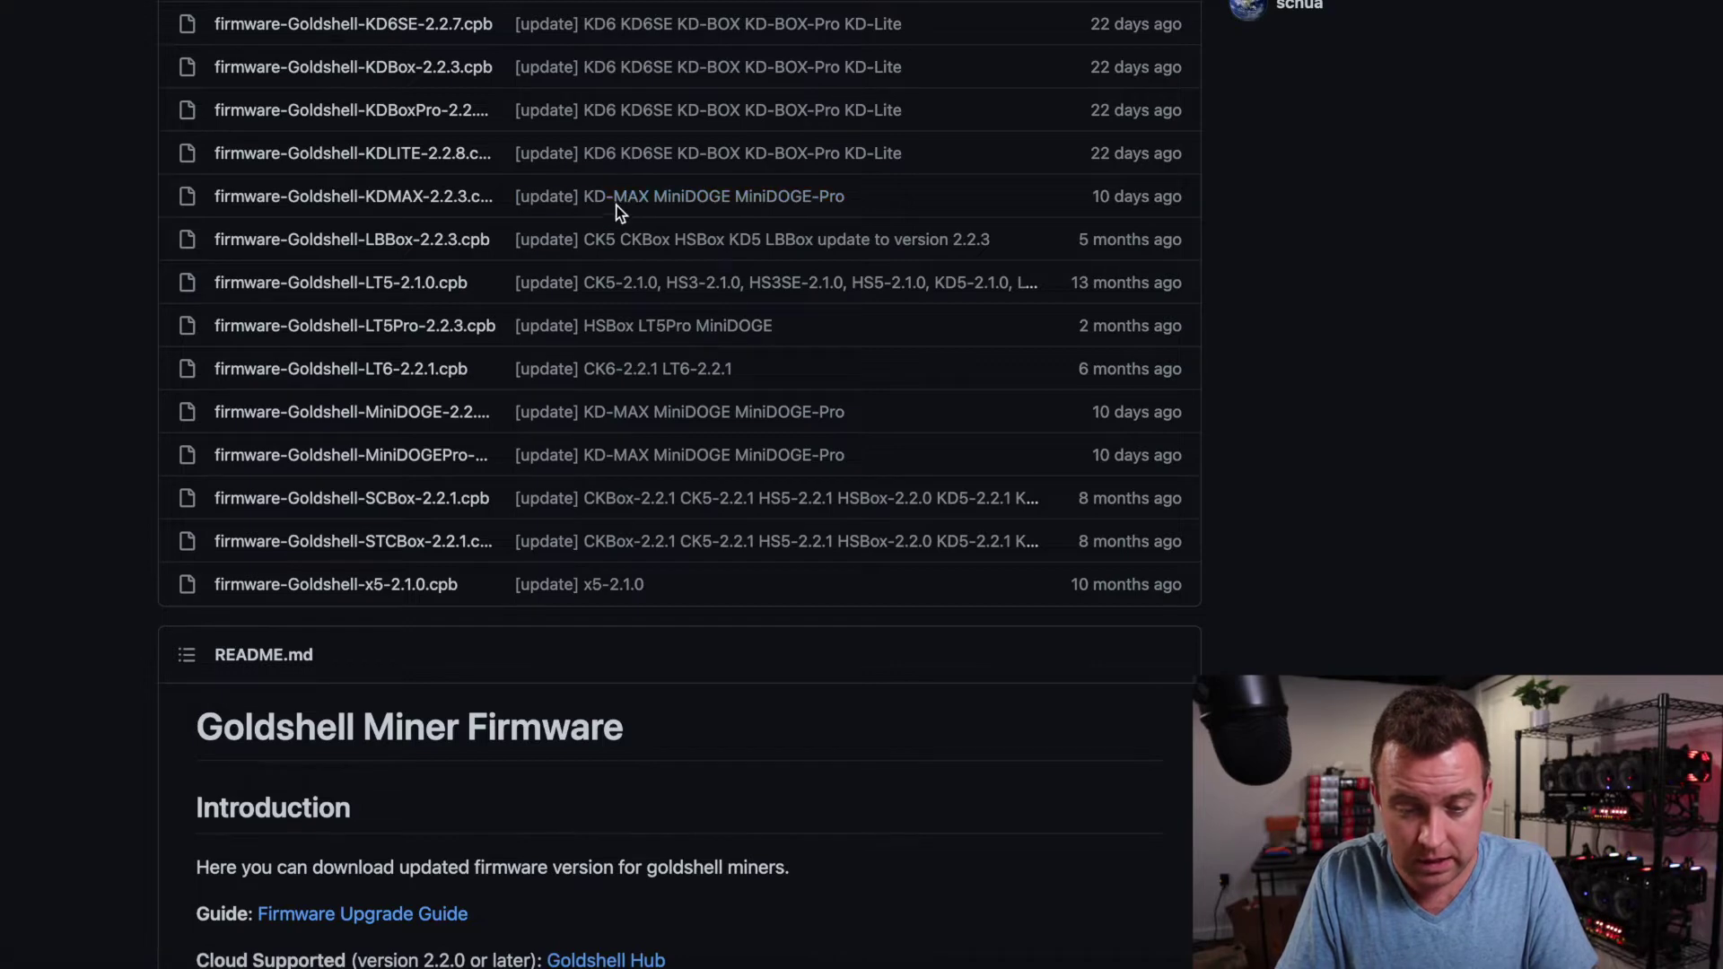
{"action": "scroll", "coordinate": [79, 516], "scroll_direction": "down", "scroll_amount": 5}
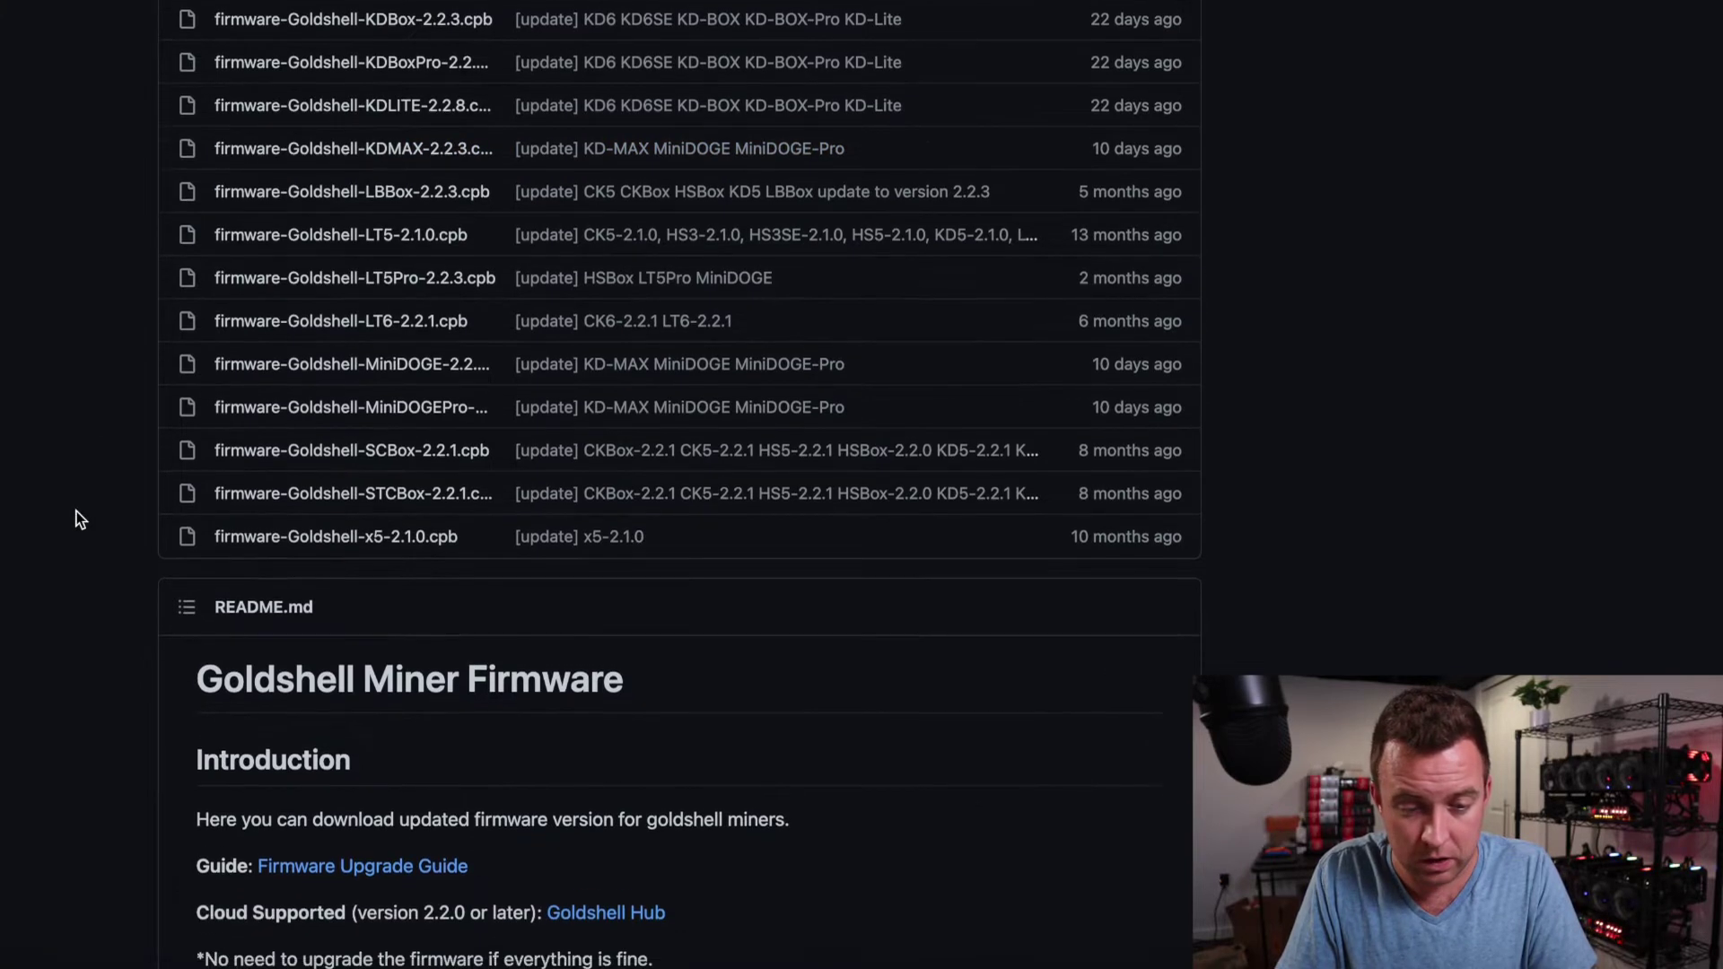
{"action": "scroll", "coordinate": [79, 519], "scroll_direction": "down", "scroll_amount": 5}
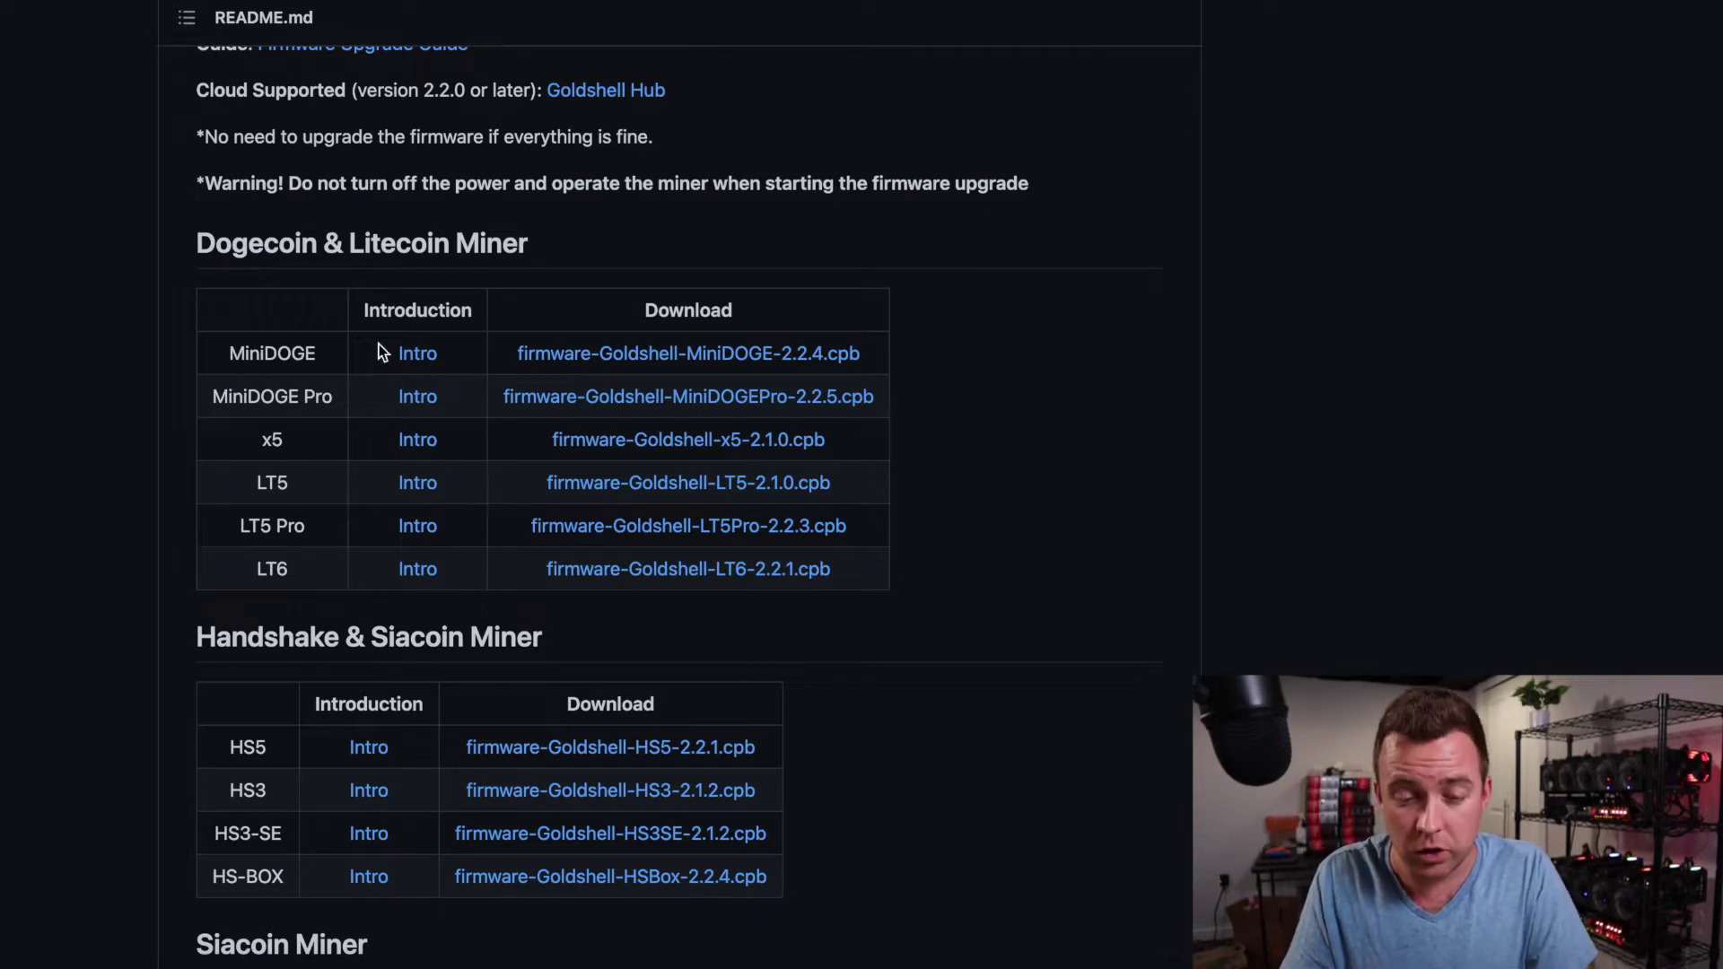
{"action": "left_click", "coordinate": [560, 358]}
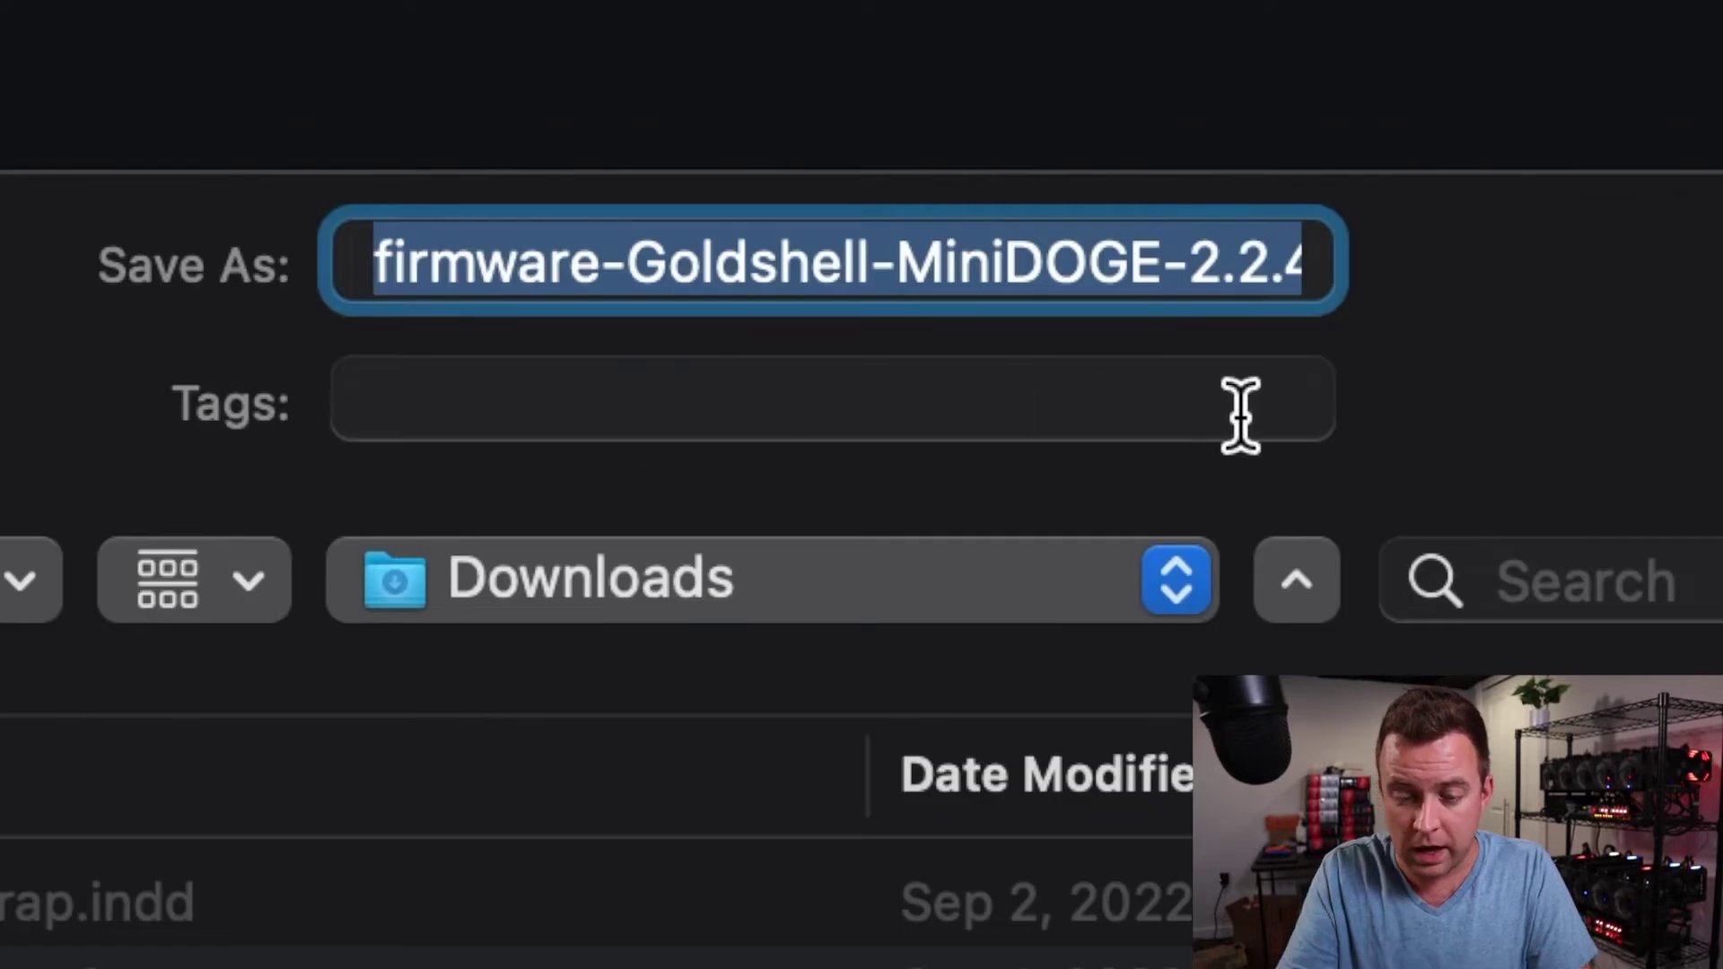
Step: Save firmware-Goldshell-MiniDOGE-2.2.4.cpb to the Downloads folder
{"action": "key", "text": "Return"}
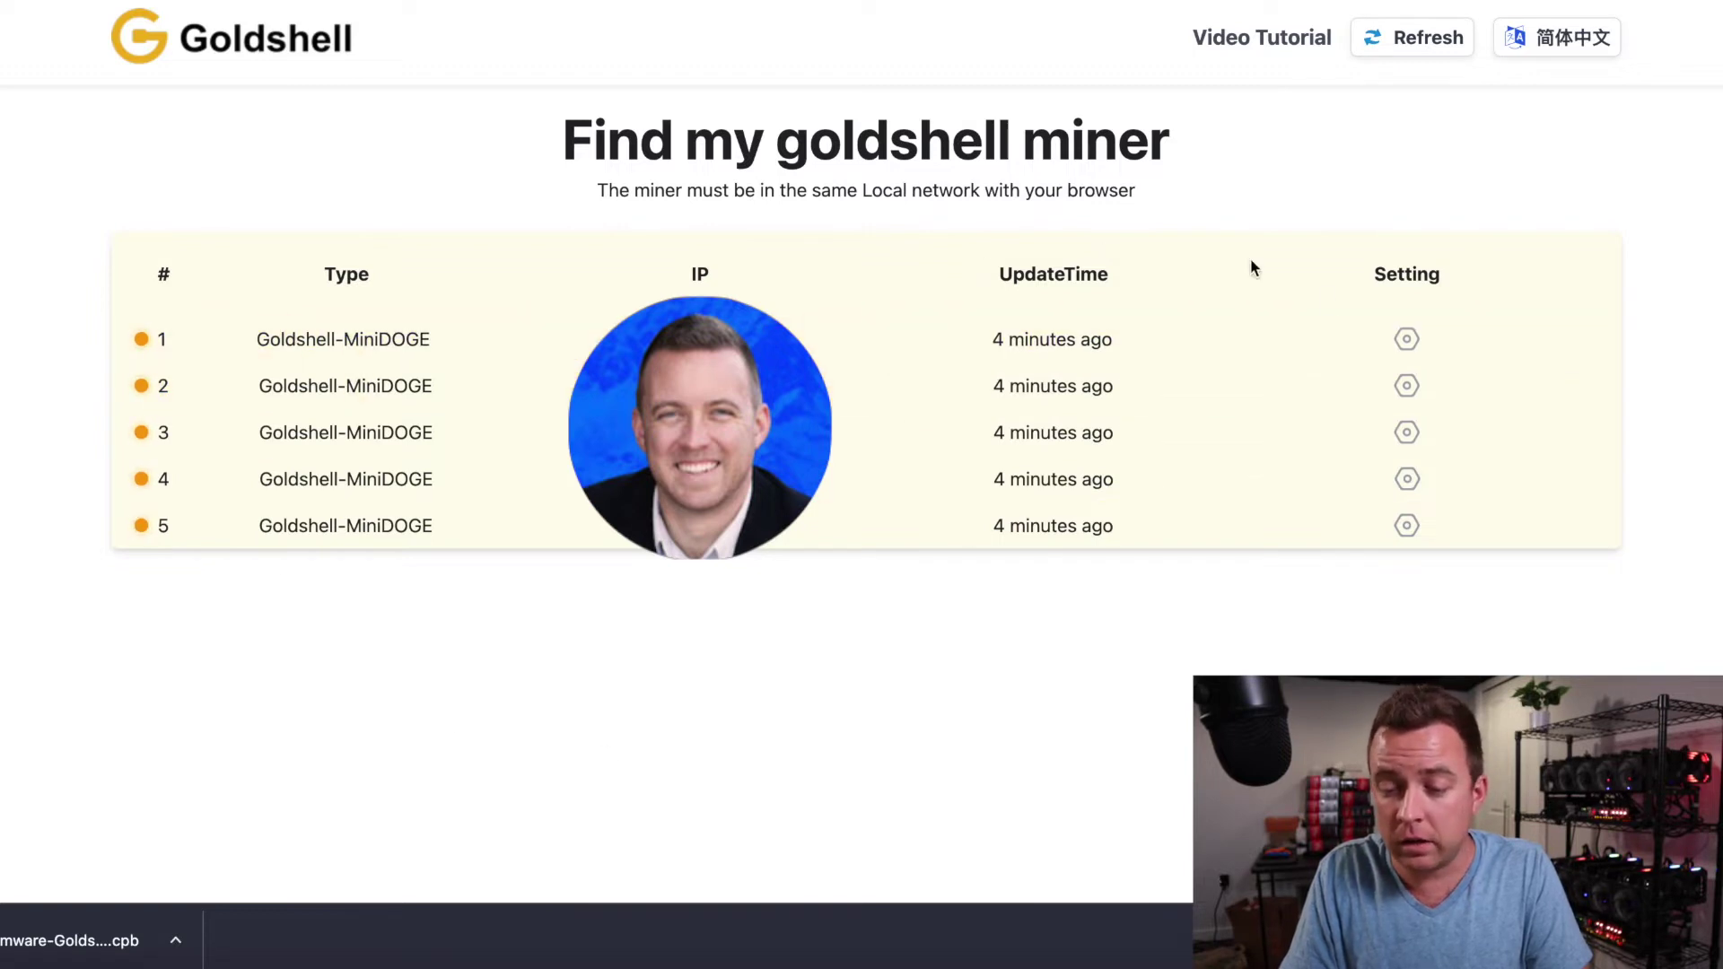
Step: Open the first miner's dashboard, unlock it with the admin password, and go to System settings
{"action": "left_click", "coordinate": [1406, 340]}
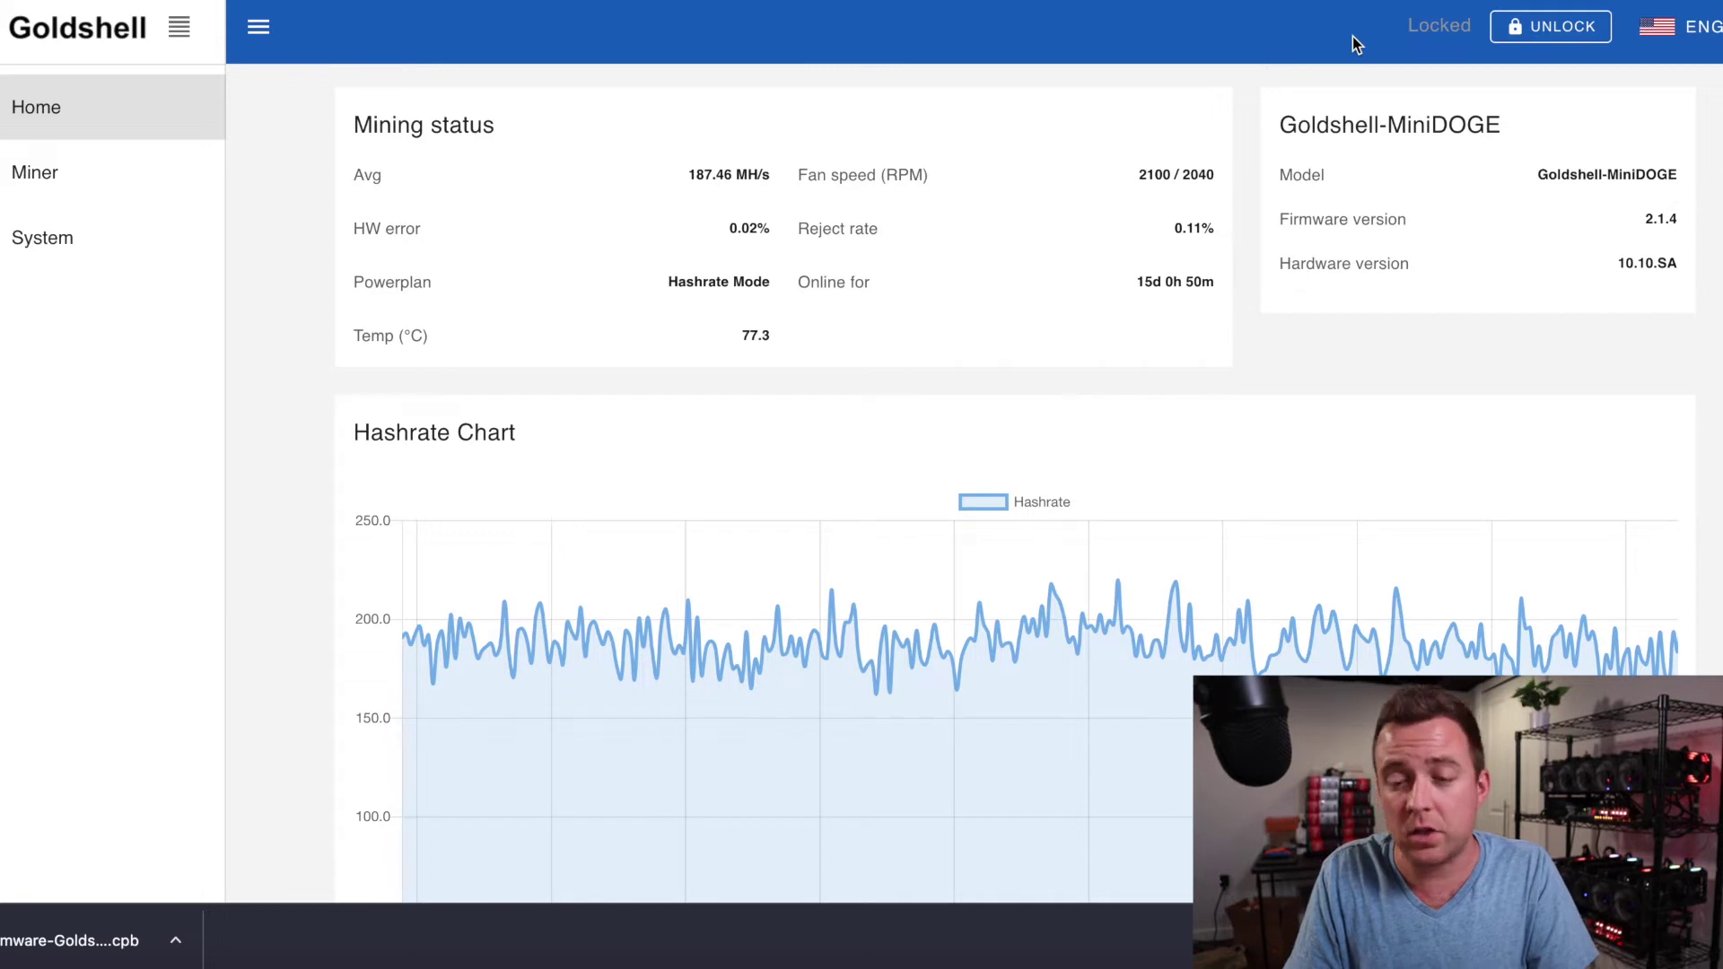
{"action": "left_click", "coordinate": [1569, 31]}
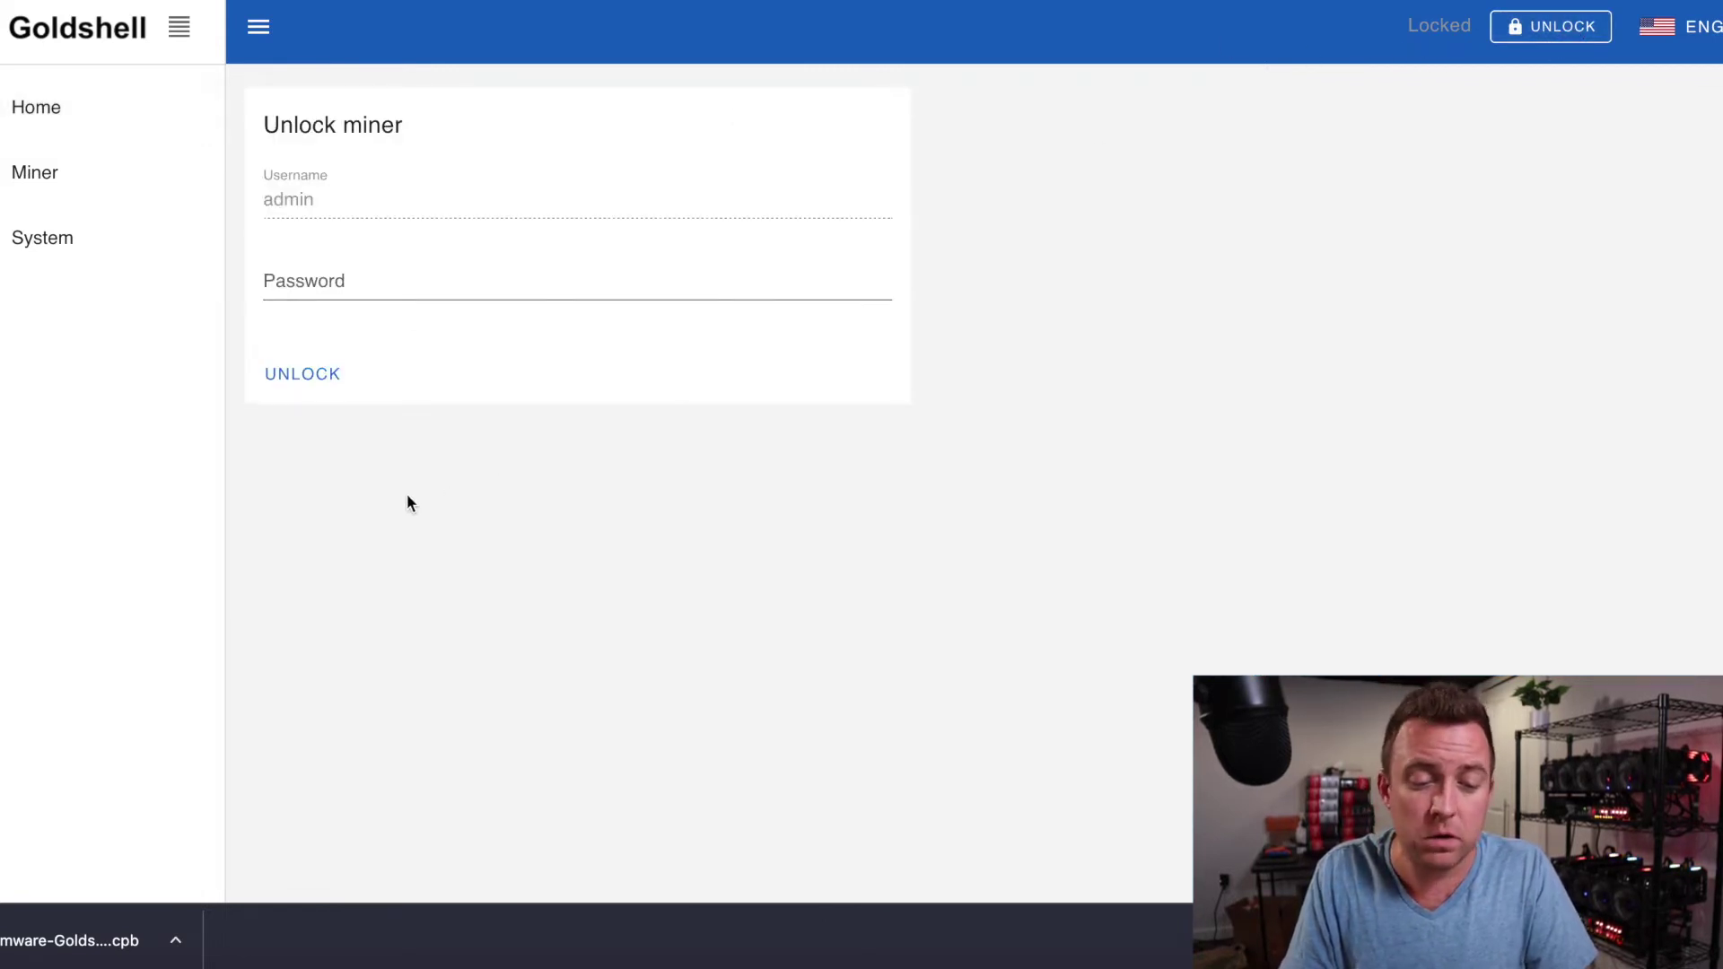
{"action": "key", "text": "ctrl+v"}
{"action": "left_click", "coordinate": [317, 391]}
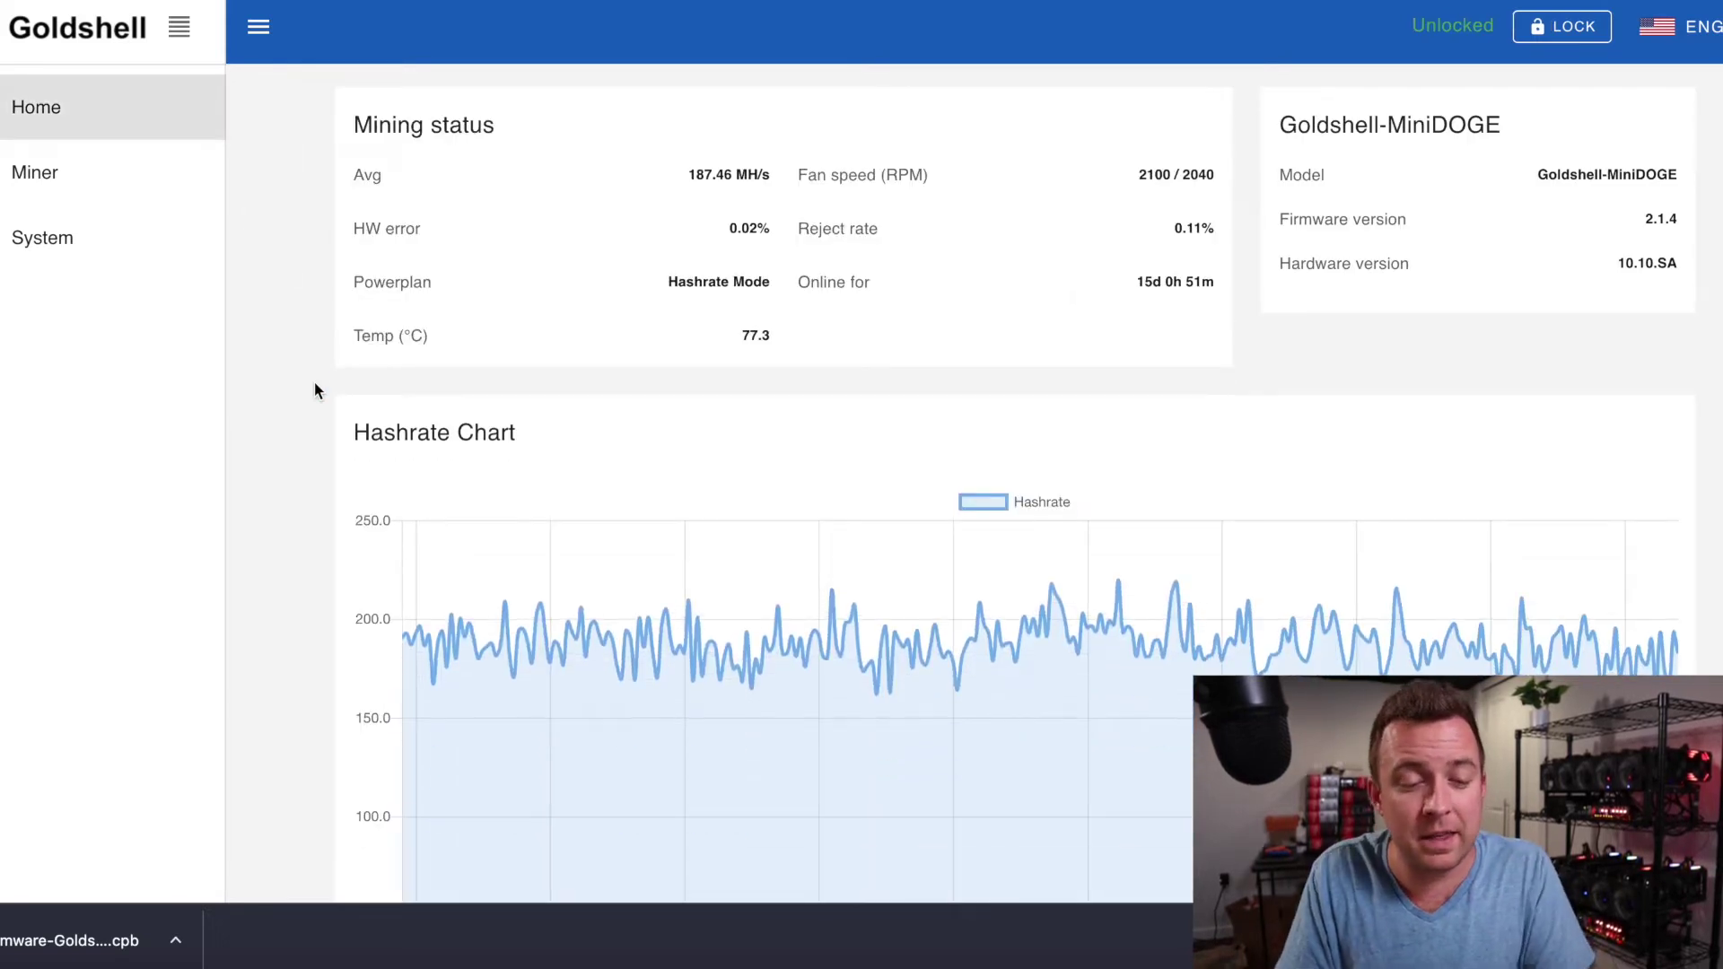
{"action": "left_click", "coordinate": [25, 236]}
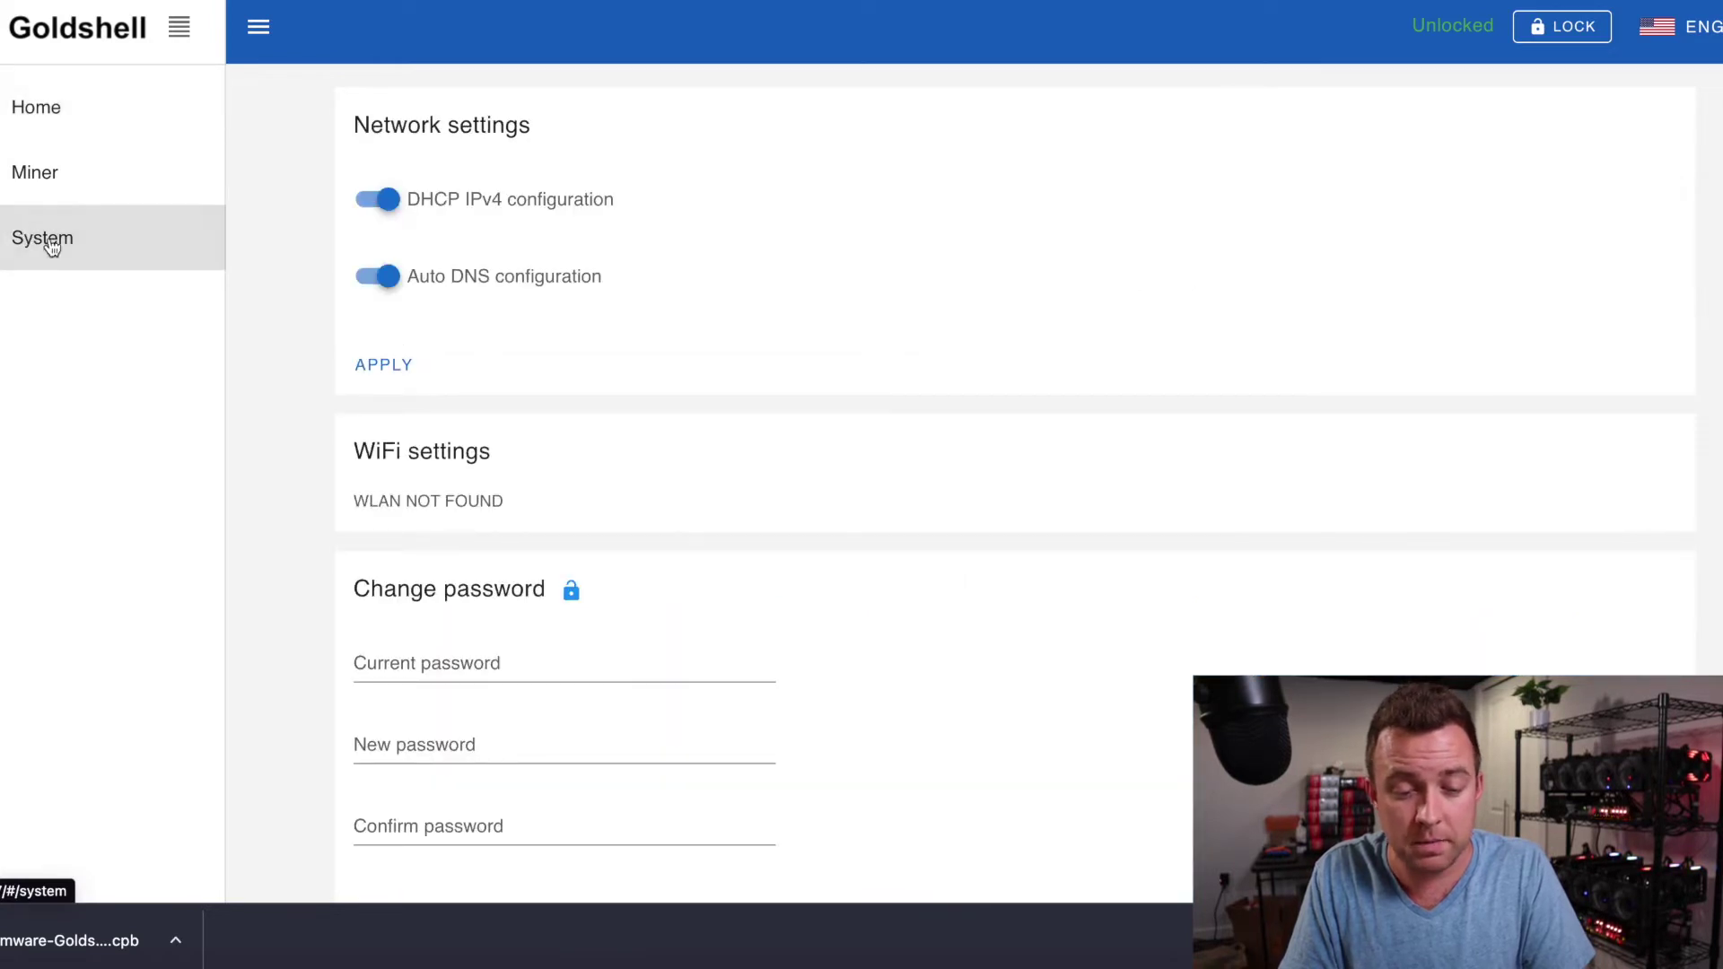
Step: Load firmware-Goldshell-MiniDOGE-2.2.4.cpb from Downloads into the Update section and start the upgrade
{"action": "scroll", "coordinate": [257, 590], "scroll_direction": "down", "scroll_amount": 7}
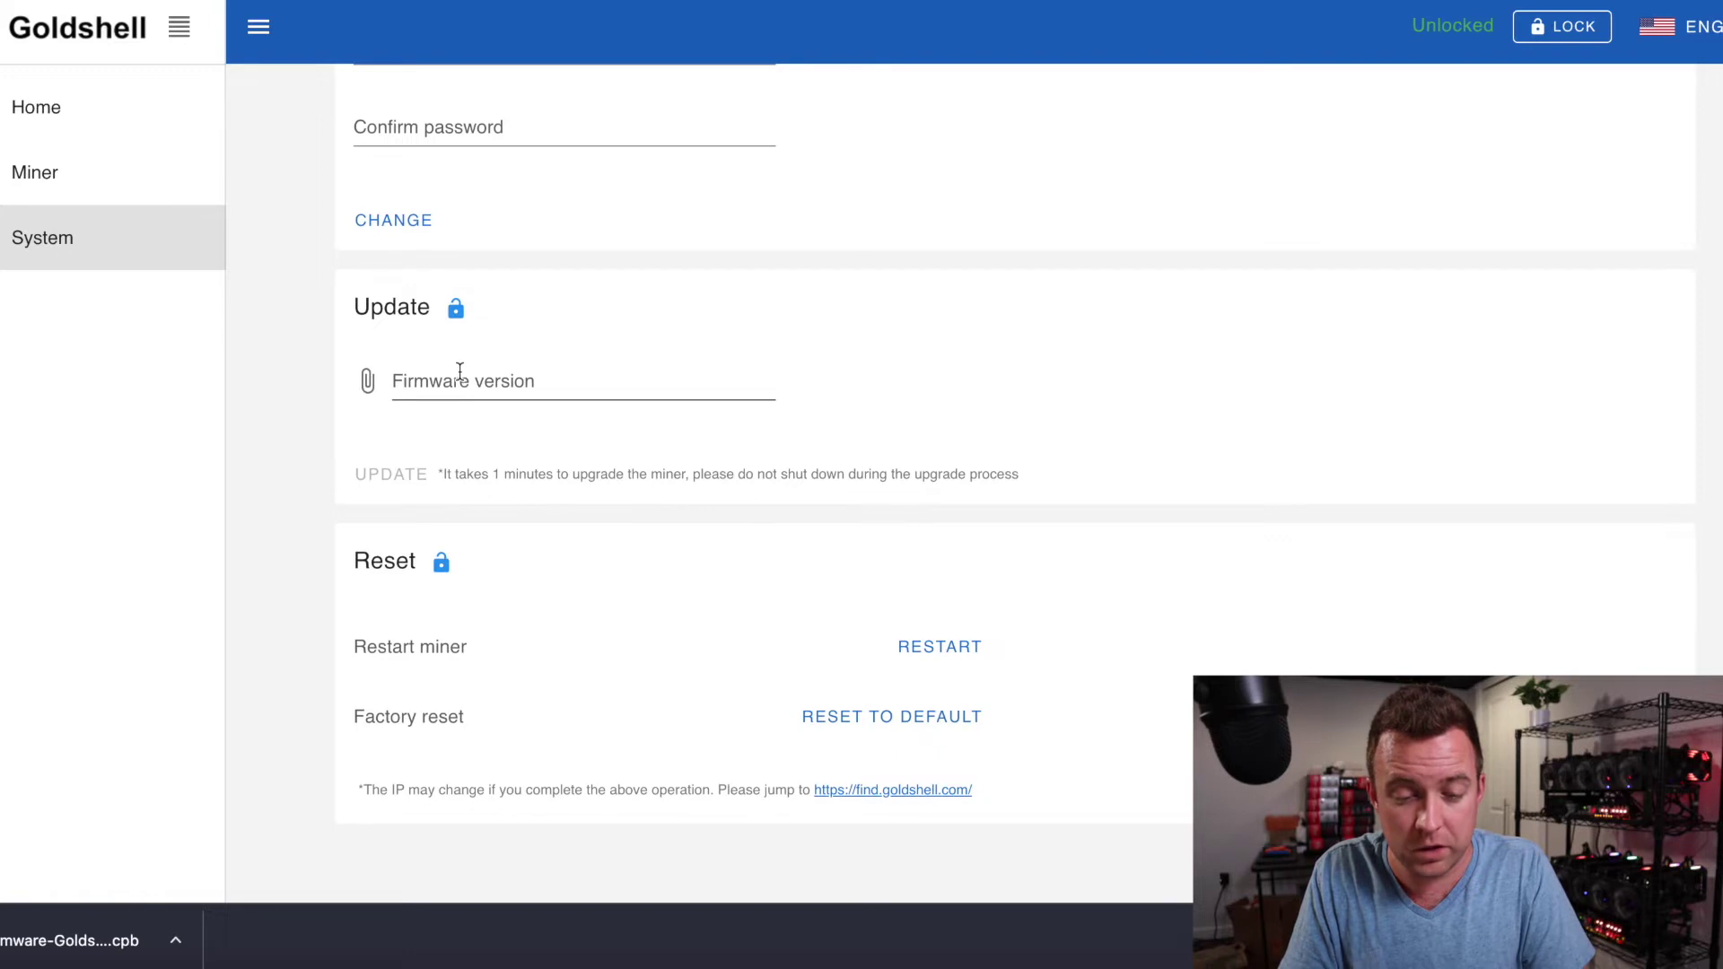
{"action": "left_click", "coordinate": [460, 372]}
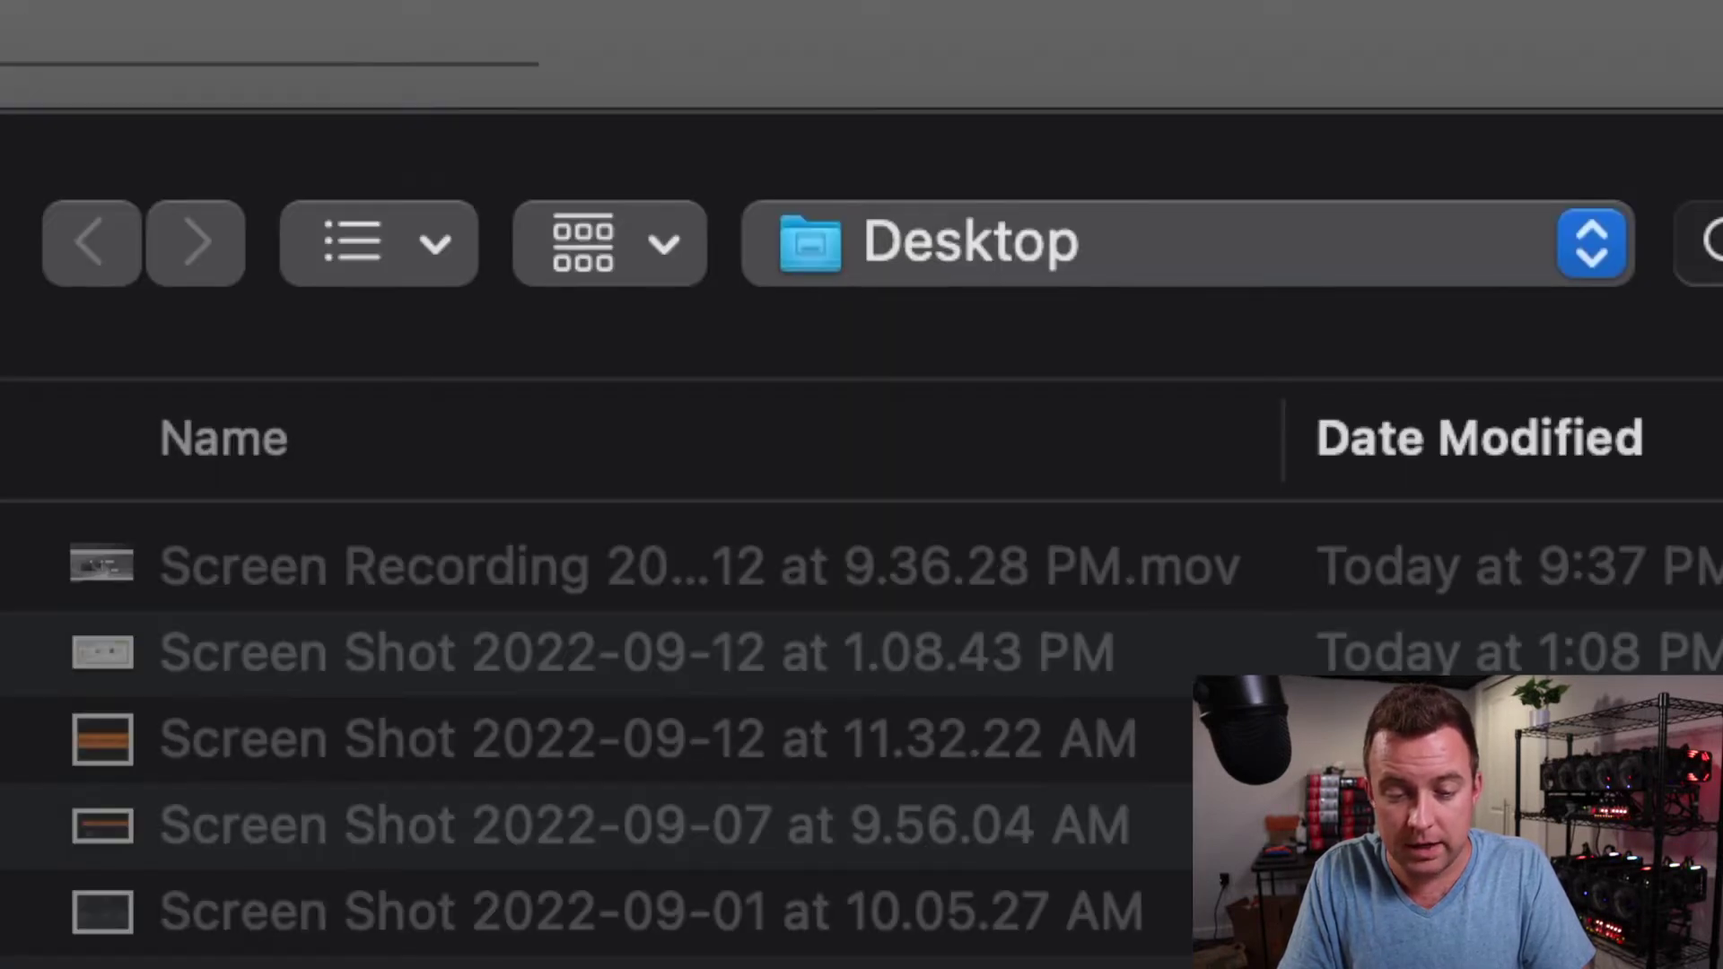
{"action": "left_click", "coordinate": [521, 373]}
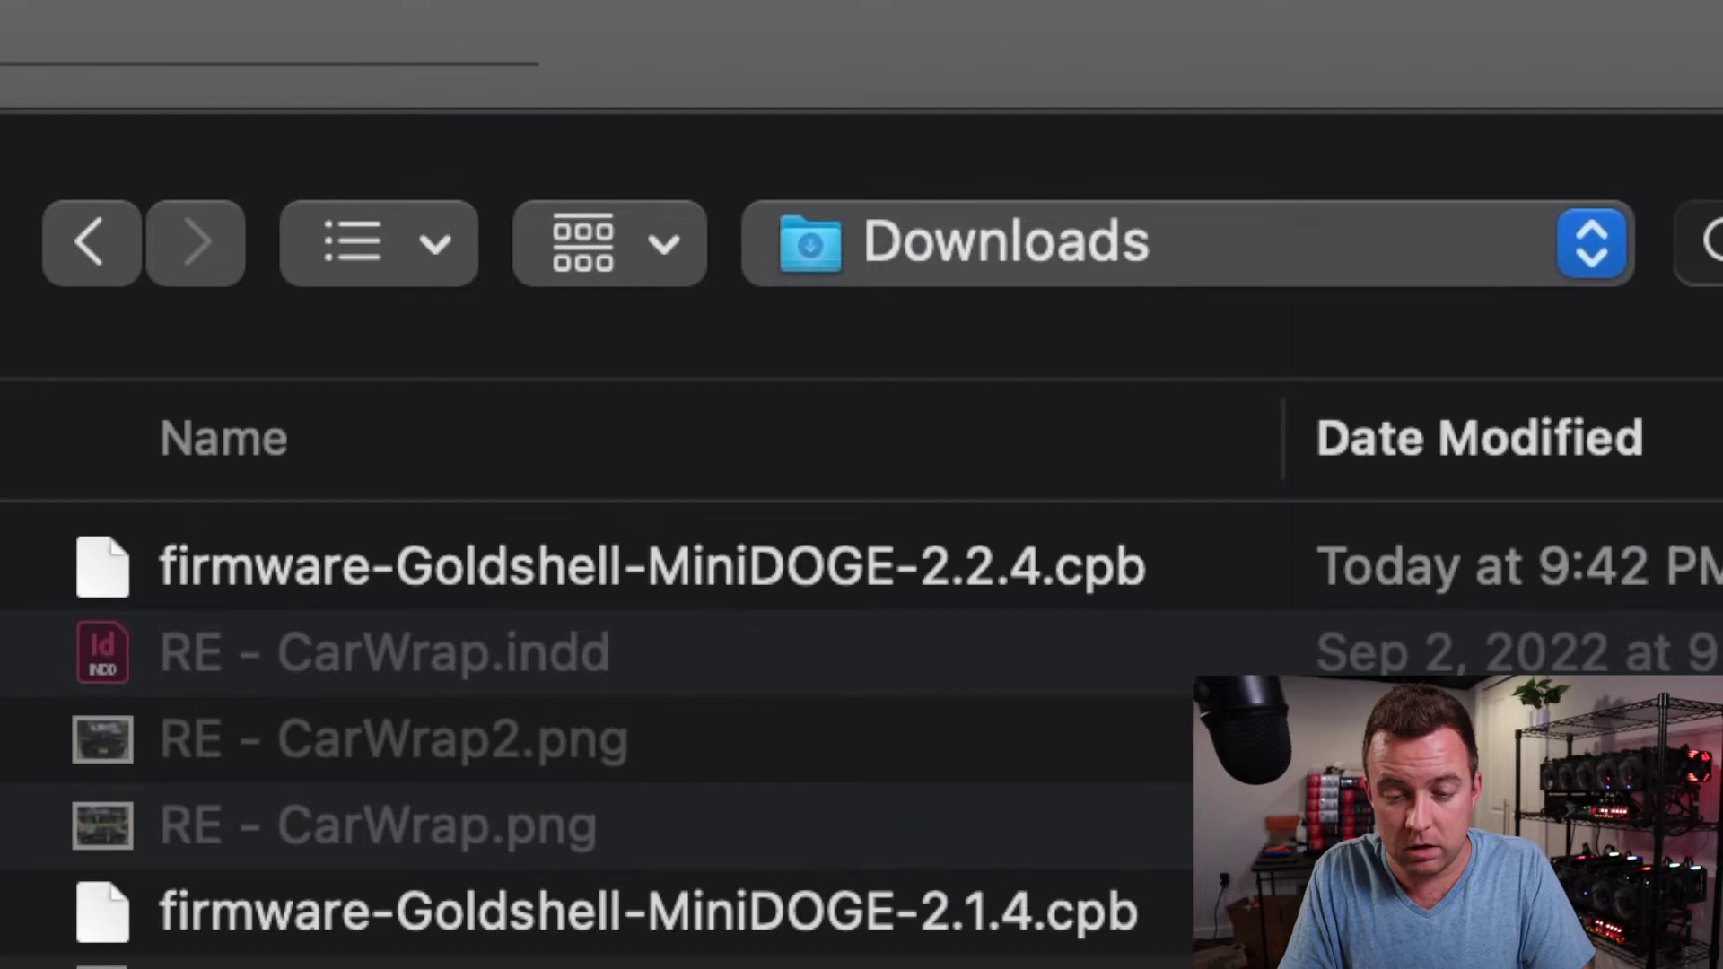
{"action": "double_click", "coordinate": [565, 574]}
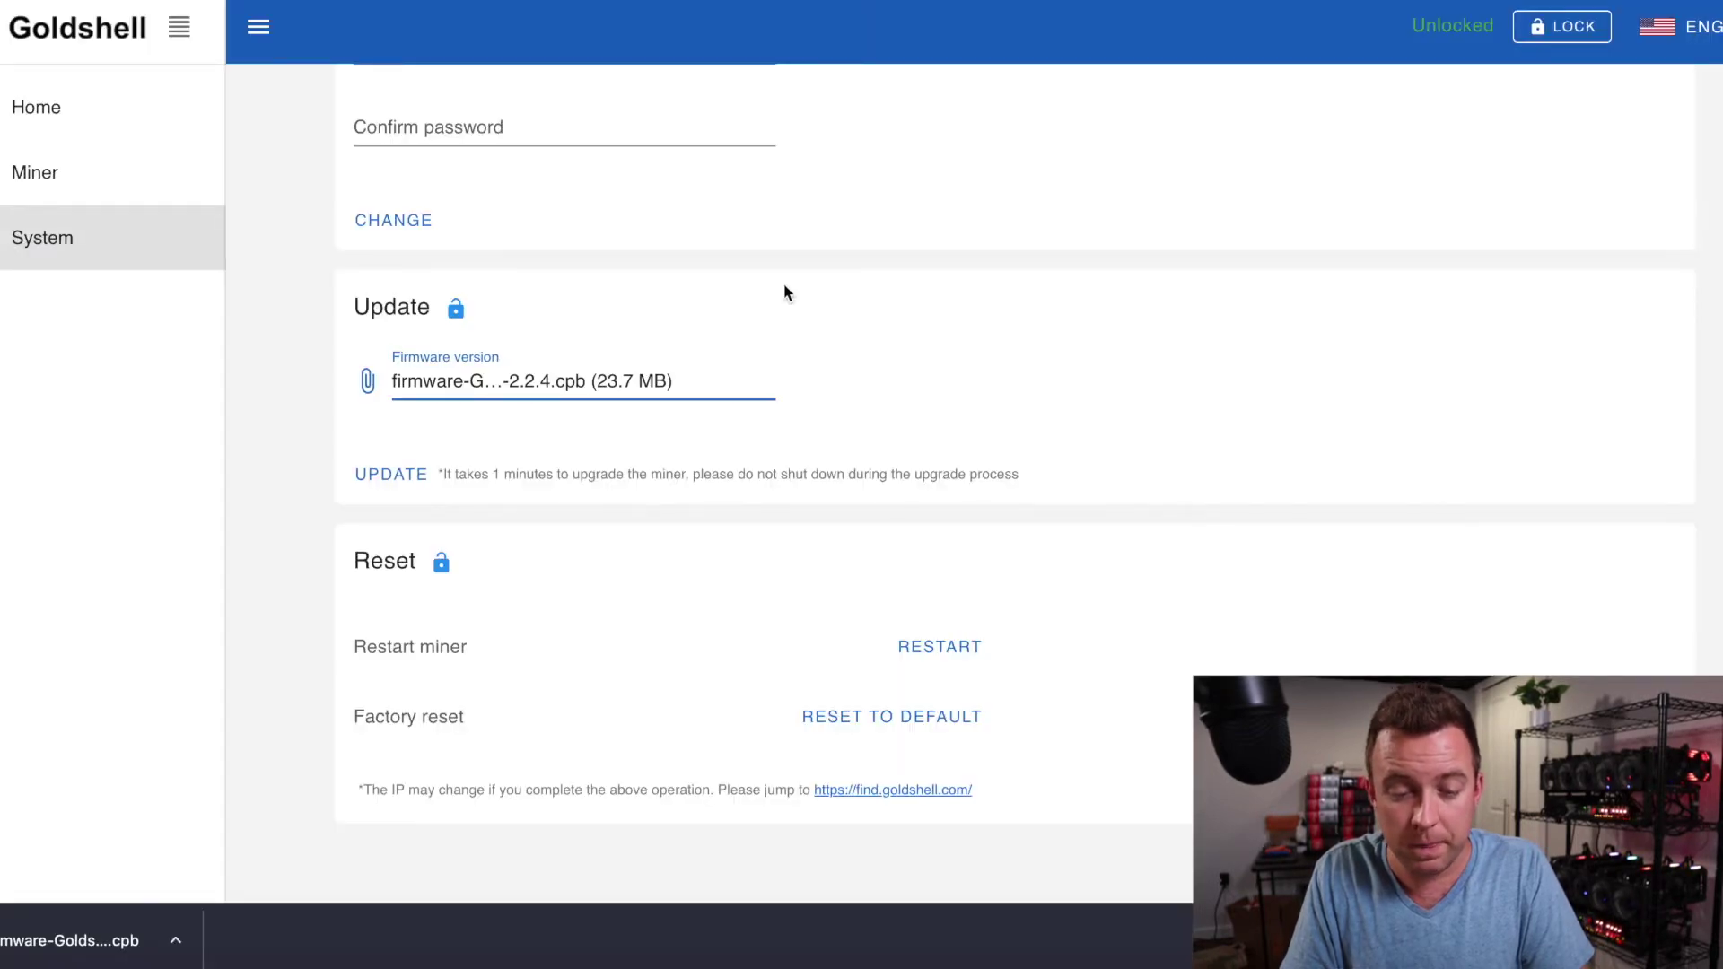
{"action": "left_click", "coordinate": [367, 475]}
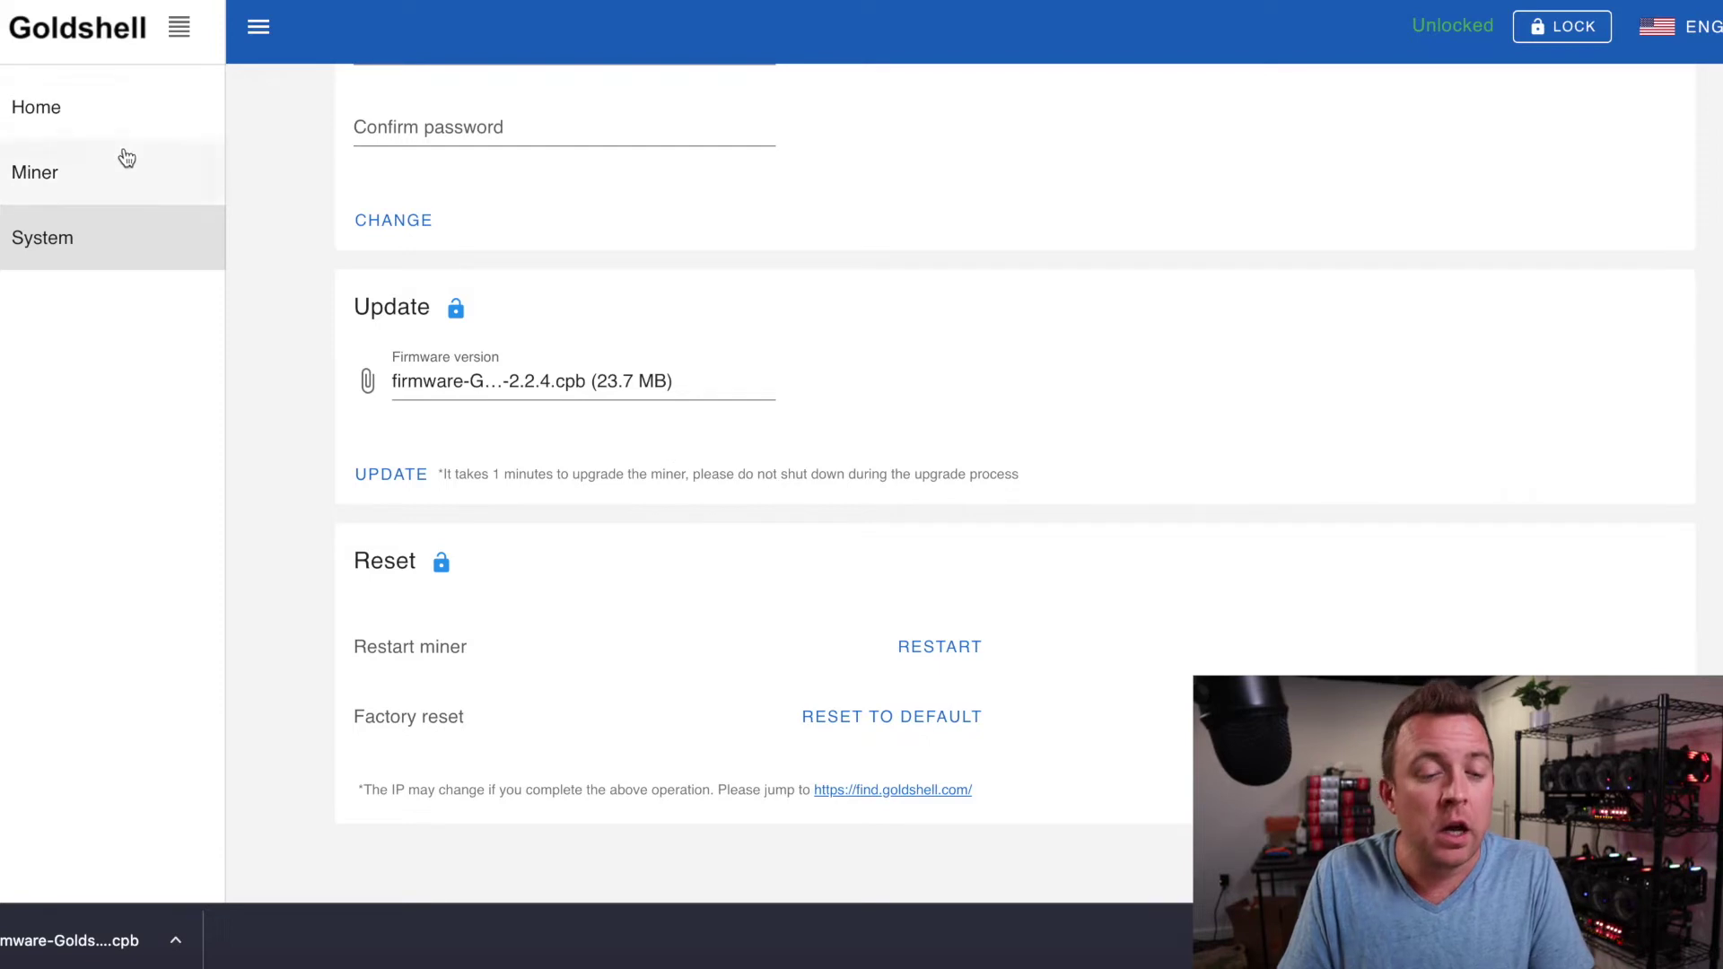
Step: Return to the miner's Home dashboard after starting the upgrade
{"action": "left_click", "coordinate": [75, 112]}
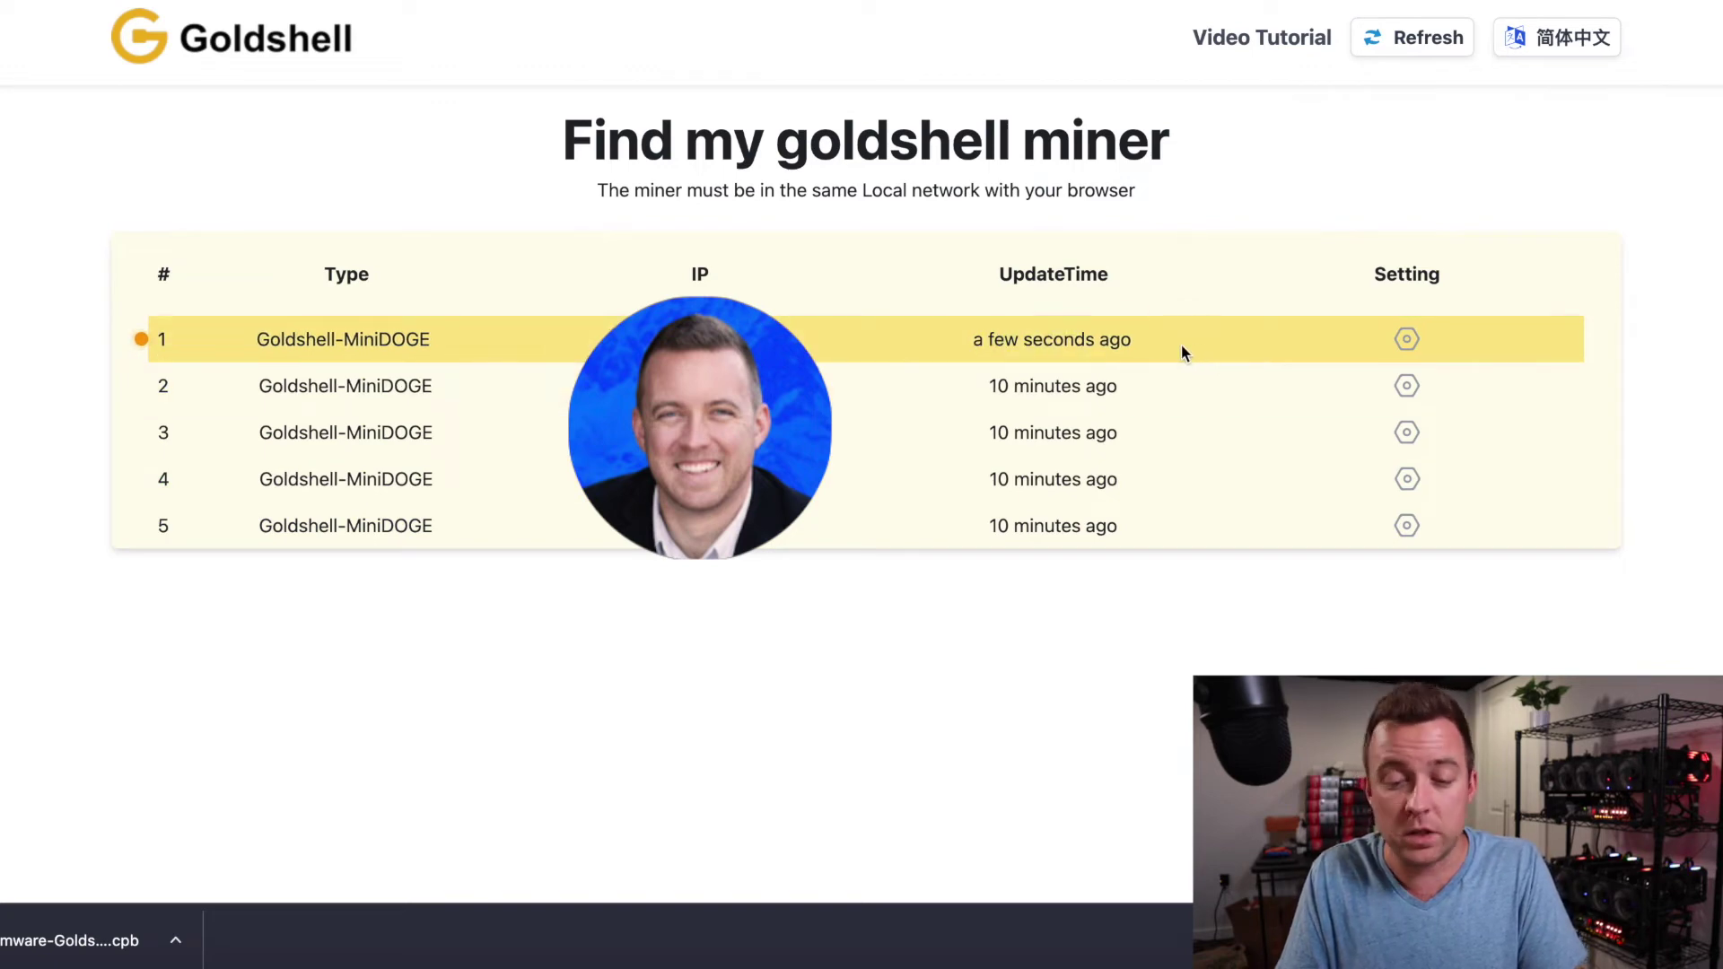
Step: Reopen the first miner's dashboard, reload it, and scroll to the Hashrate Chart to confirm firmware 2.2.4
{"action": "left_click", "coordinate": [1405, 342]}
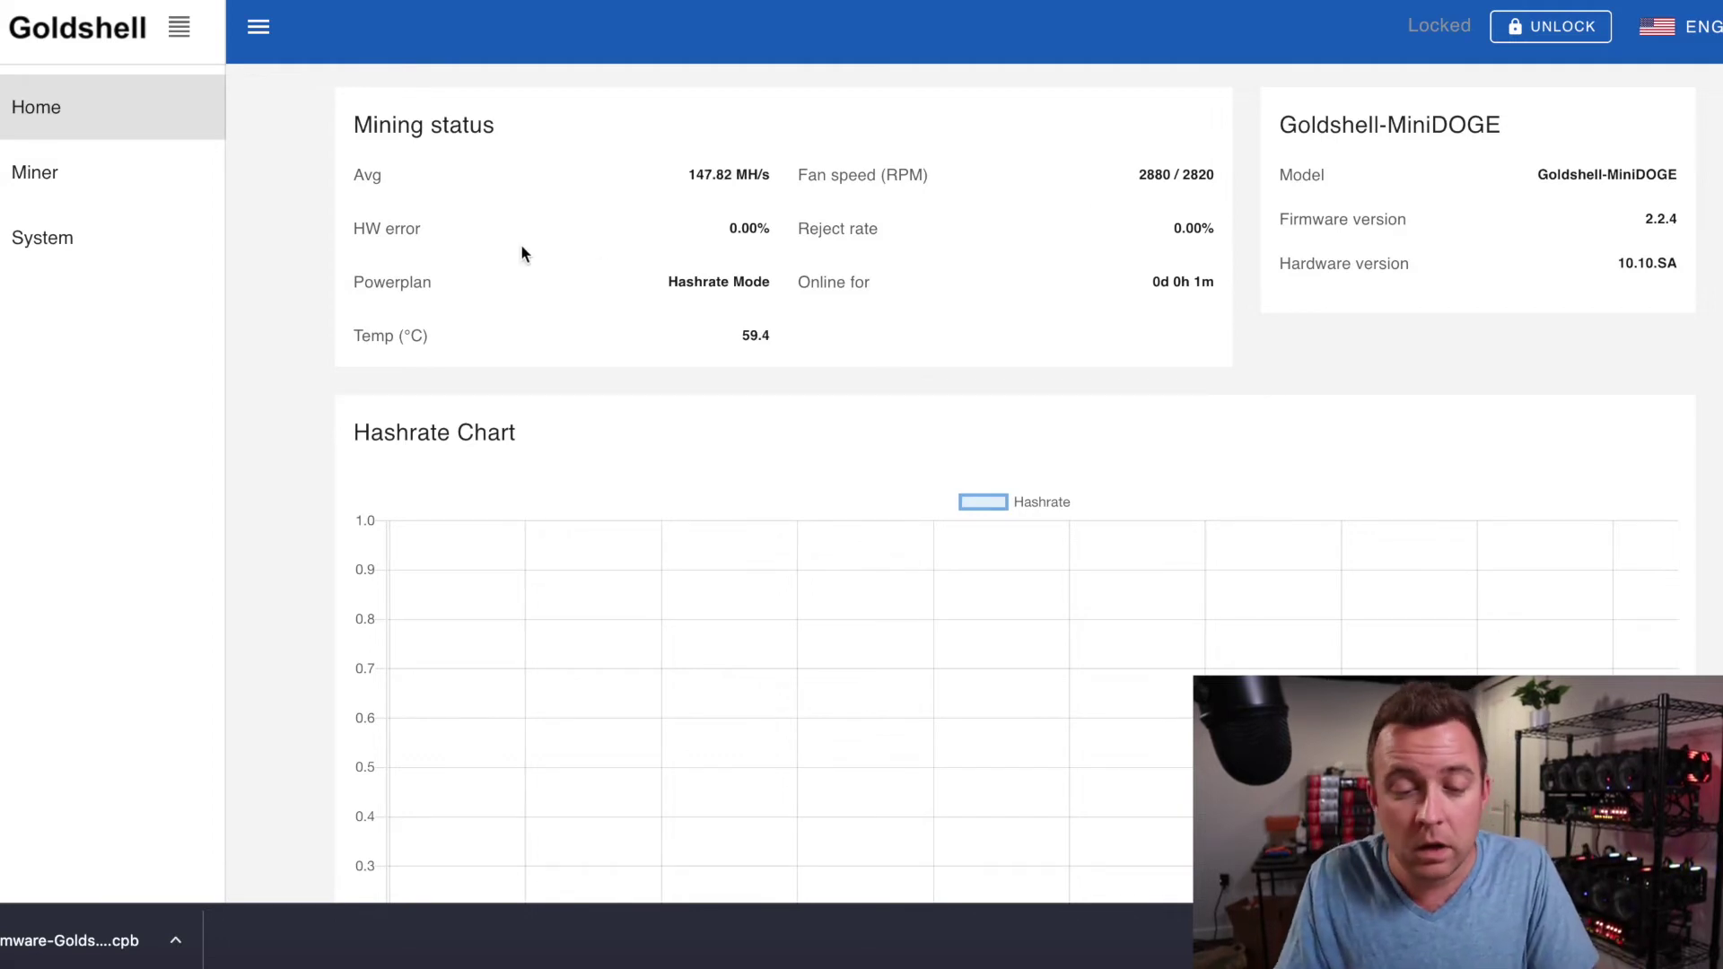
{"action": "key", "text": "F5"}
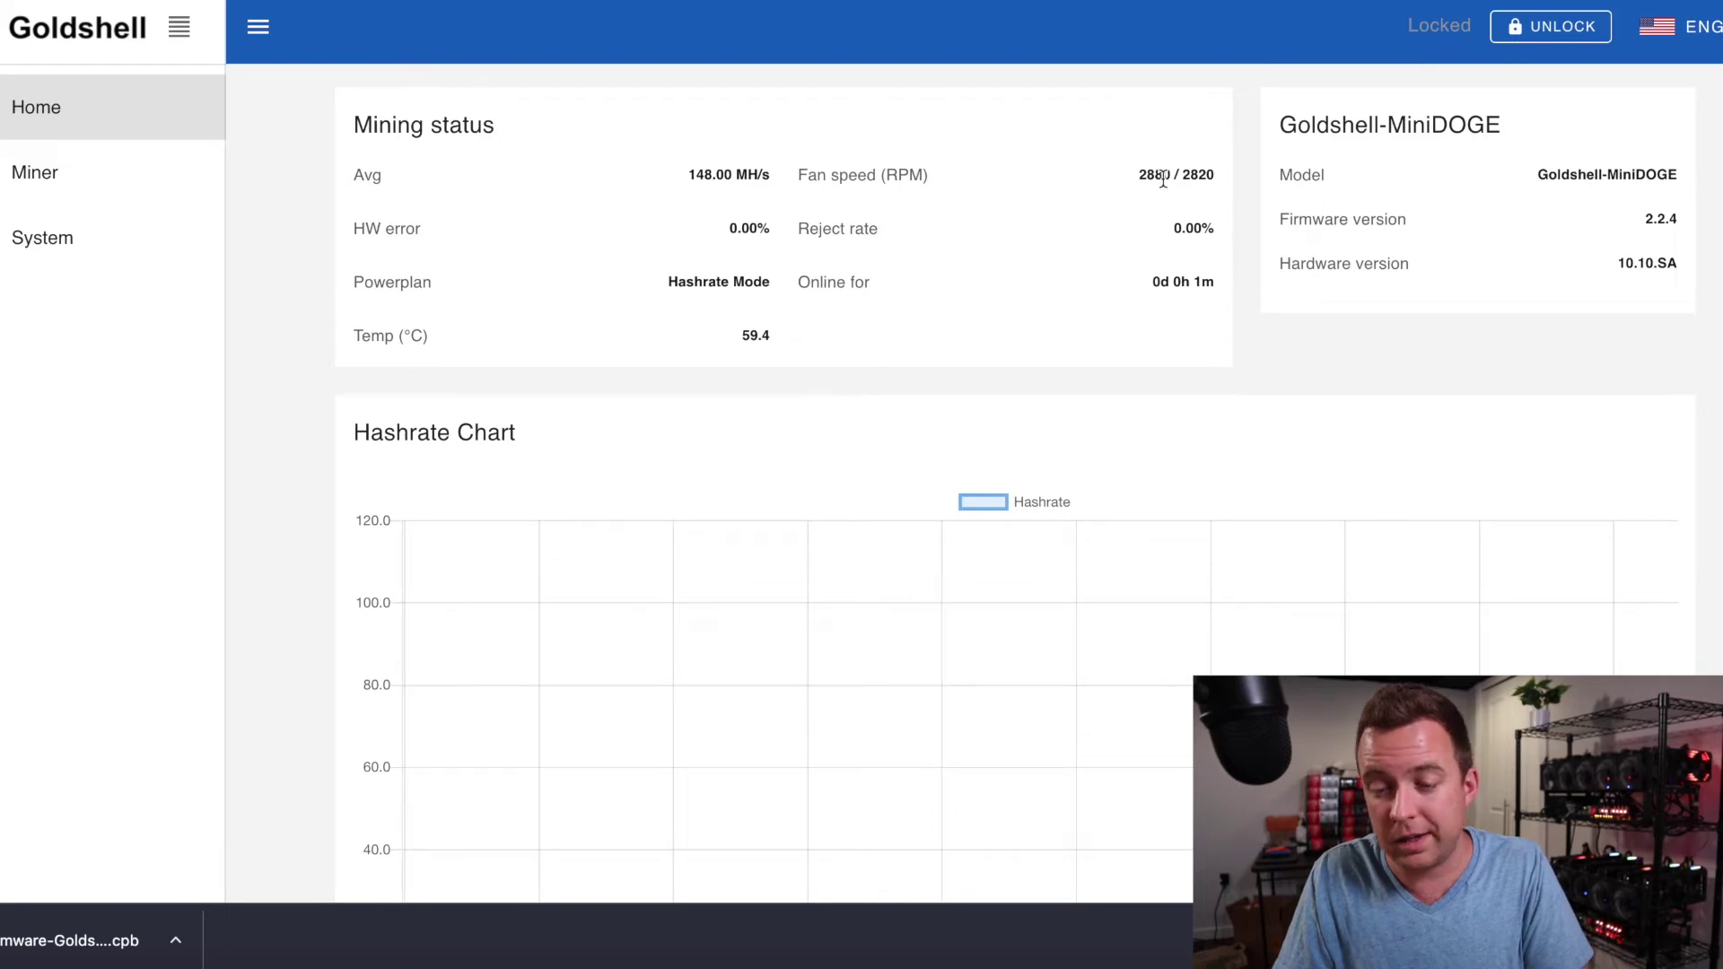
{"action": "scroll", "coordinate": [273, 322], "scroll_direction": "down", "scroll_amount": 2}
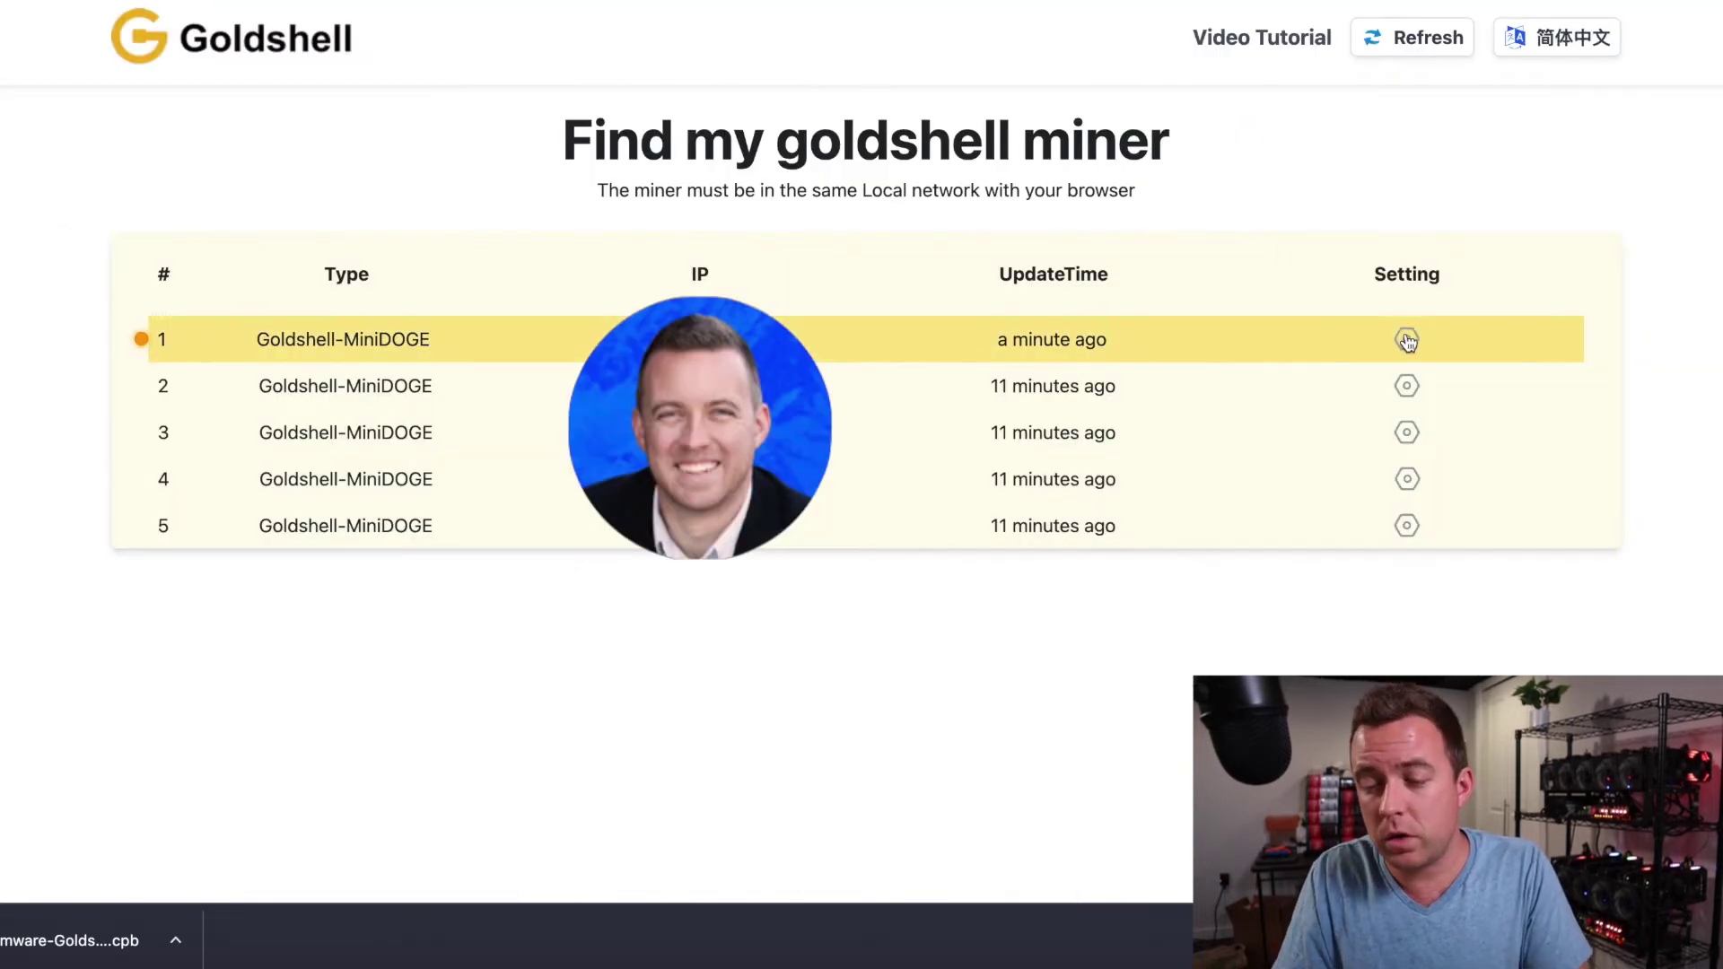
{"action": "left_click", "coordinate": [1406, 340]}
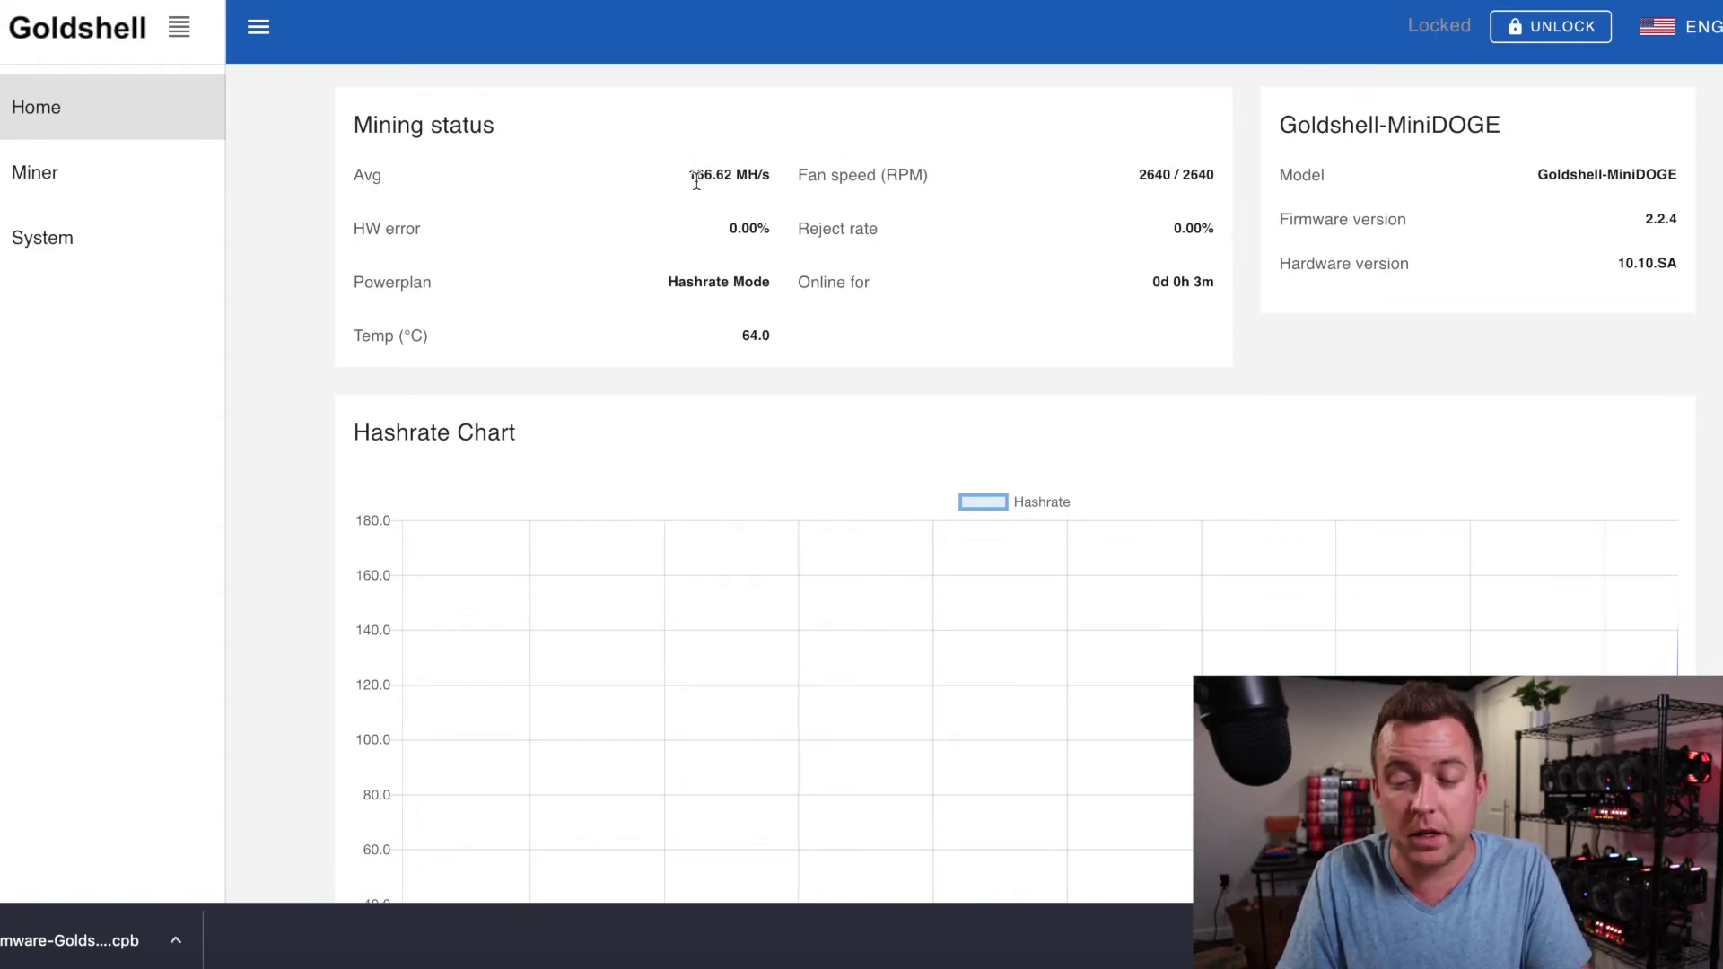
{"action": "scroll", "coordinate": [1307, 561], "scroll_direction": "down", "scroll_amount": 3}
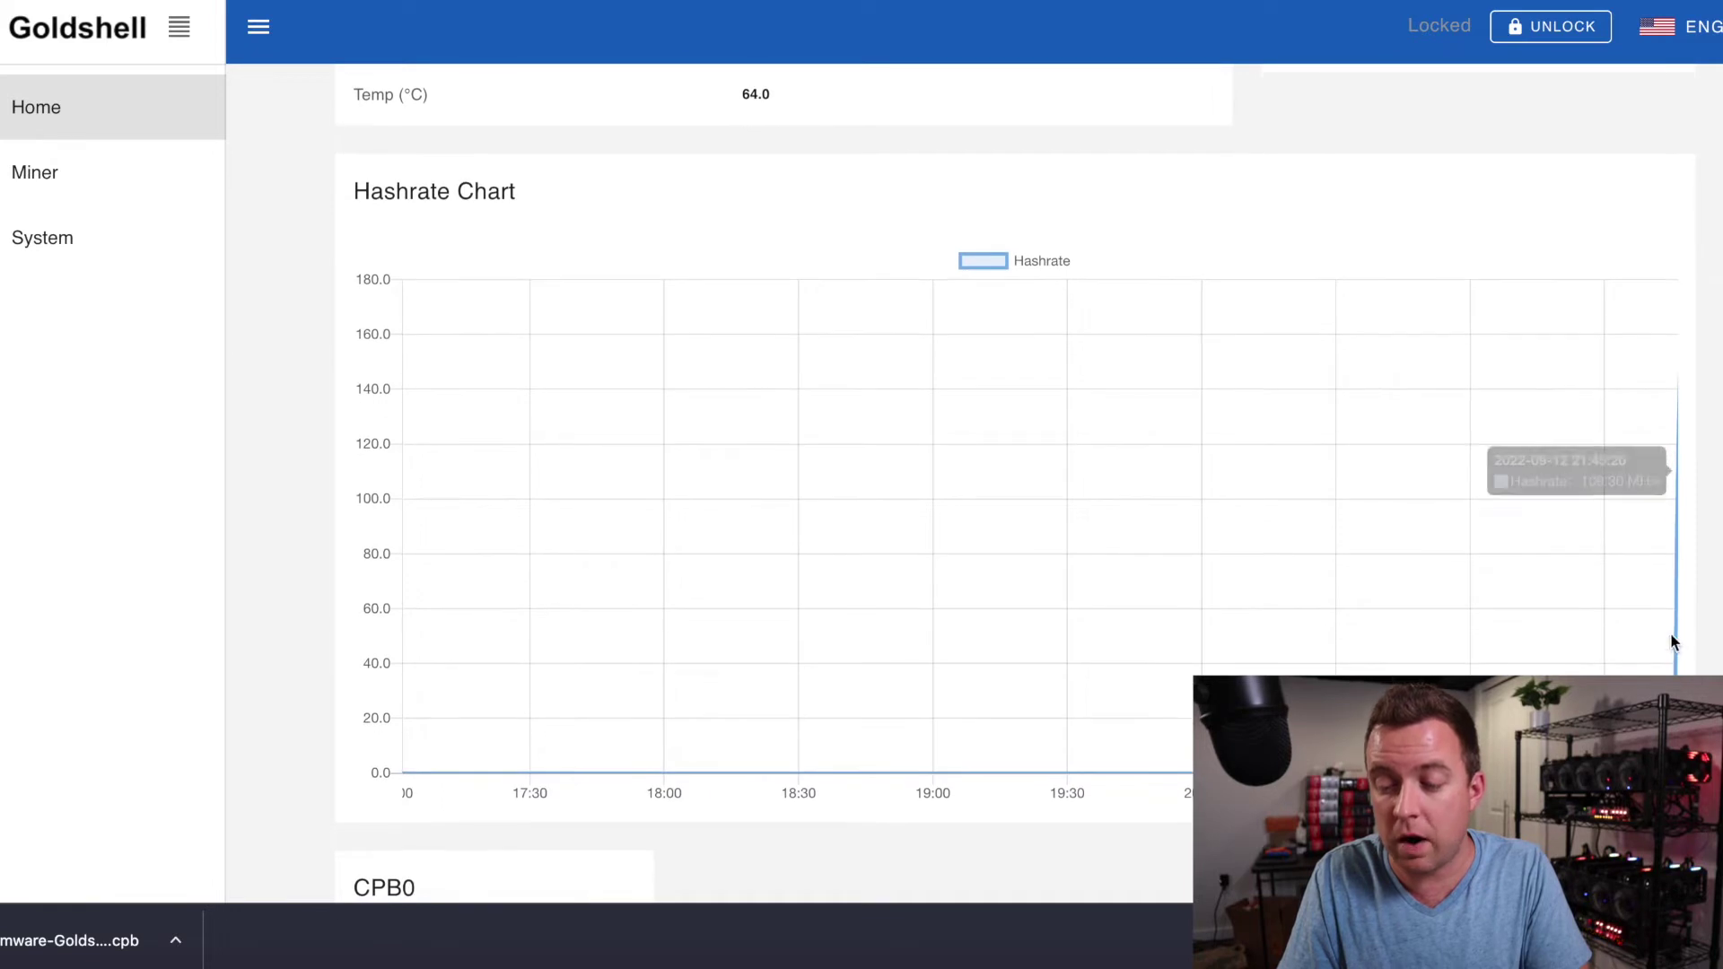
{"action": "scroll", "coordinate": [1241, 471], "scroll_direction": "up", "scroll_amount": 3}
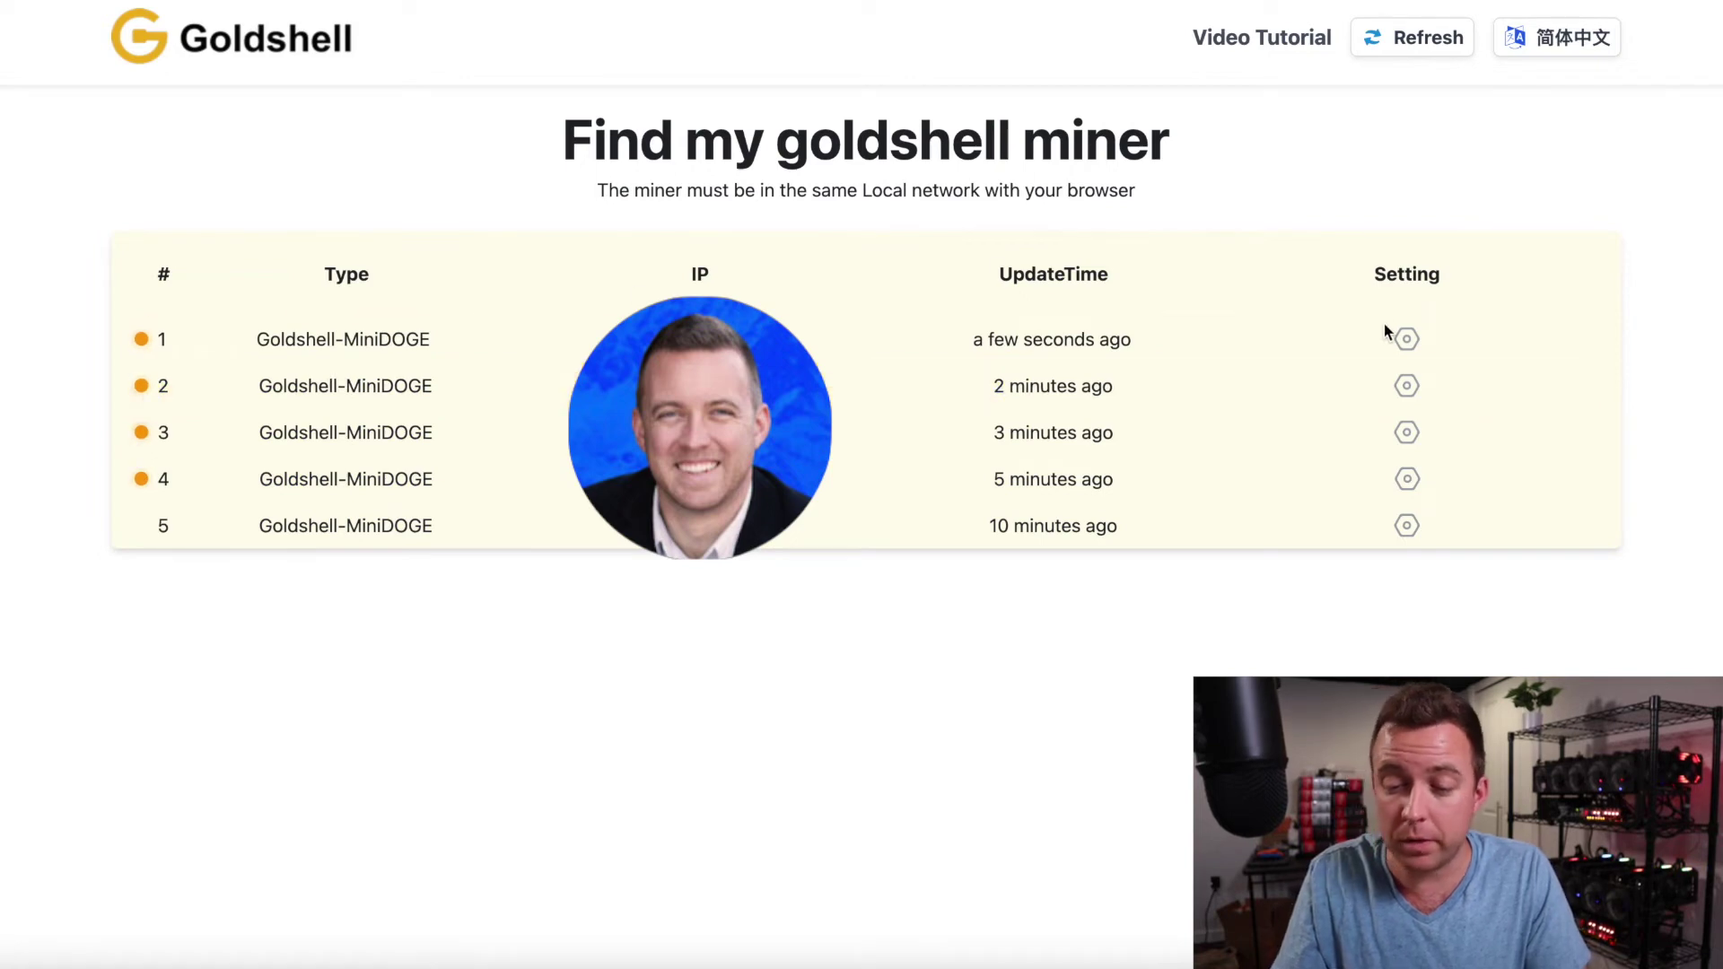
Step: Open the first MiniDOGE's Yotta MC dashboard, which reports firmware 2.2.4 and a 147.20 MH/s average
{"action": "left_click", "coordinate": [1406, 340]}
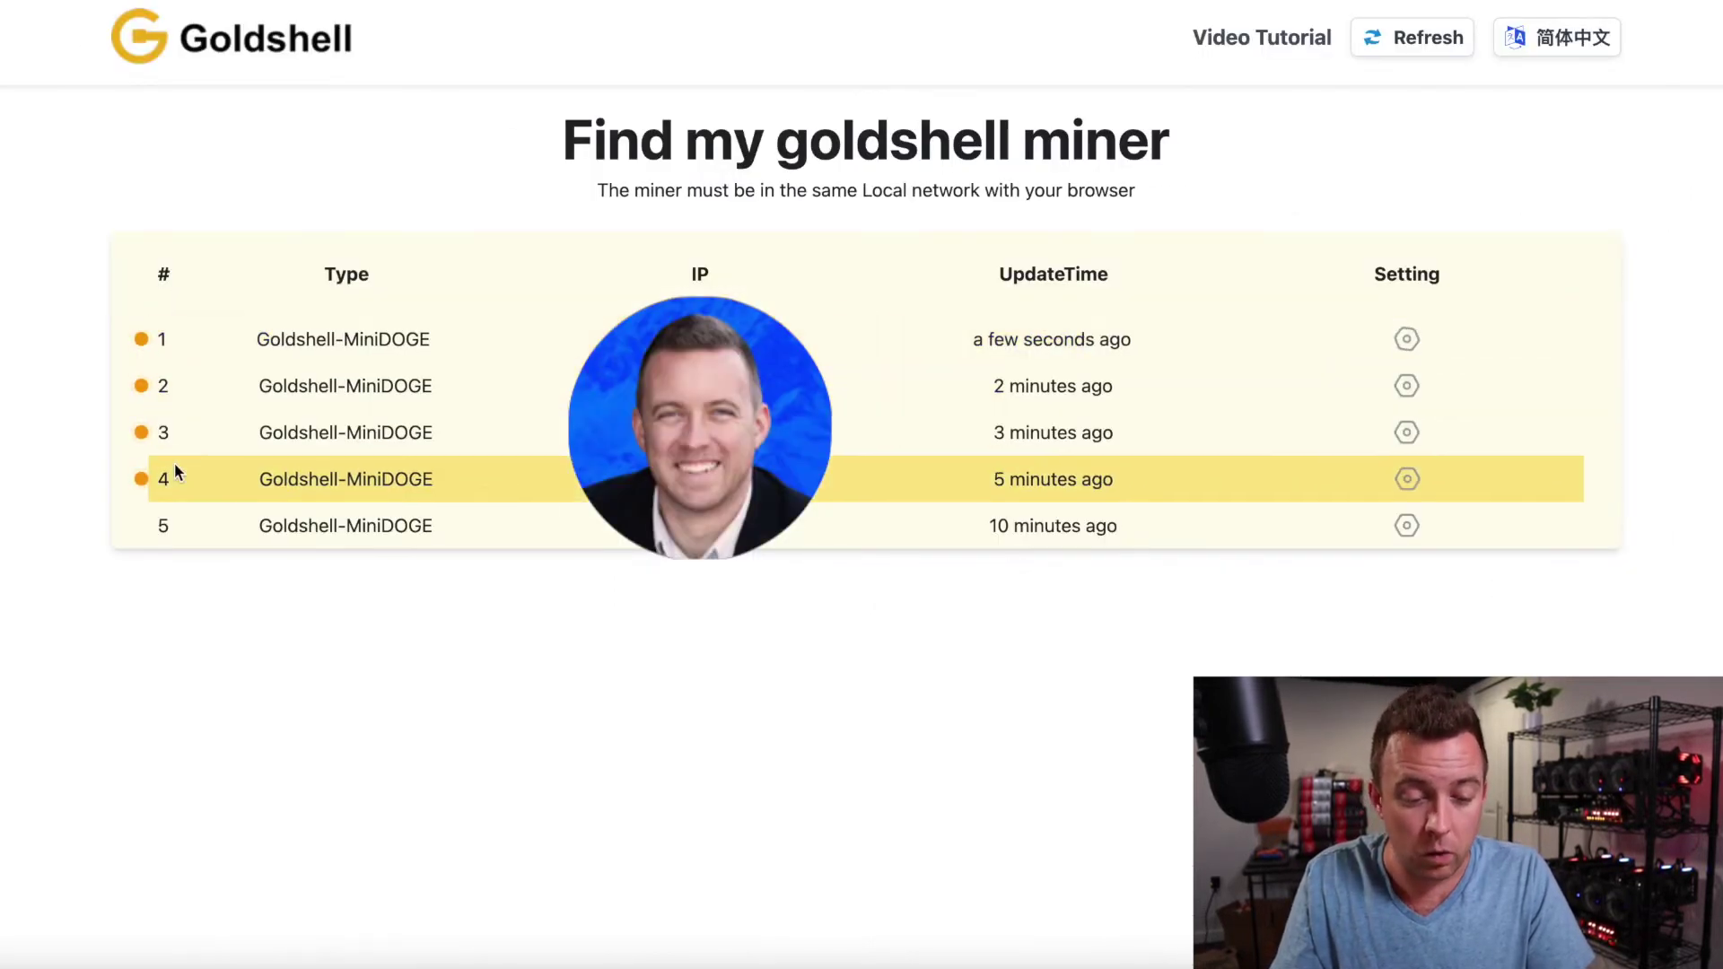
Step: Check the fifth miner's status: firmware 2.2.4 and a hashrate chart peaking near 200 MH/s
{"action": "left_click", "coordinate": [1406, 526]}
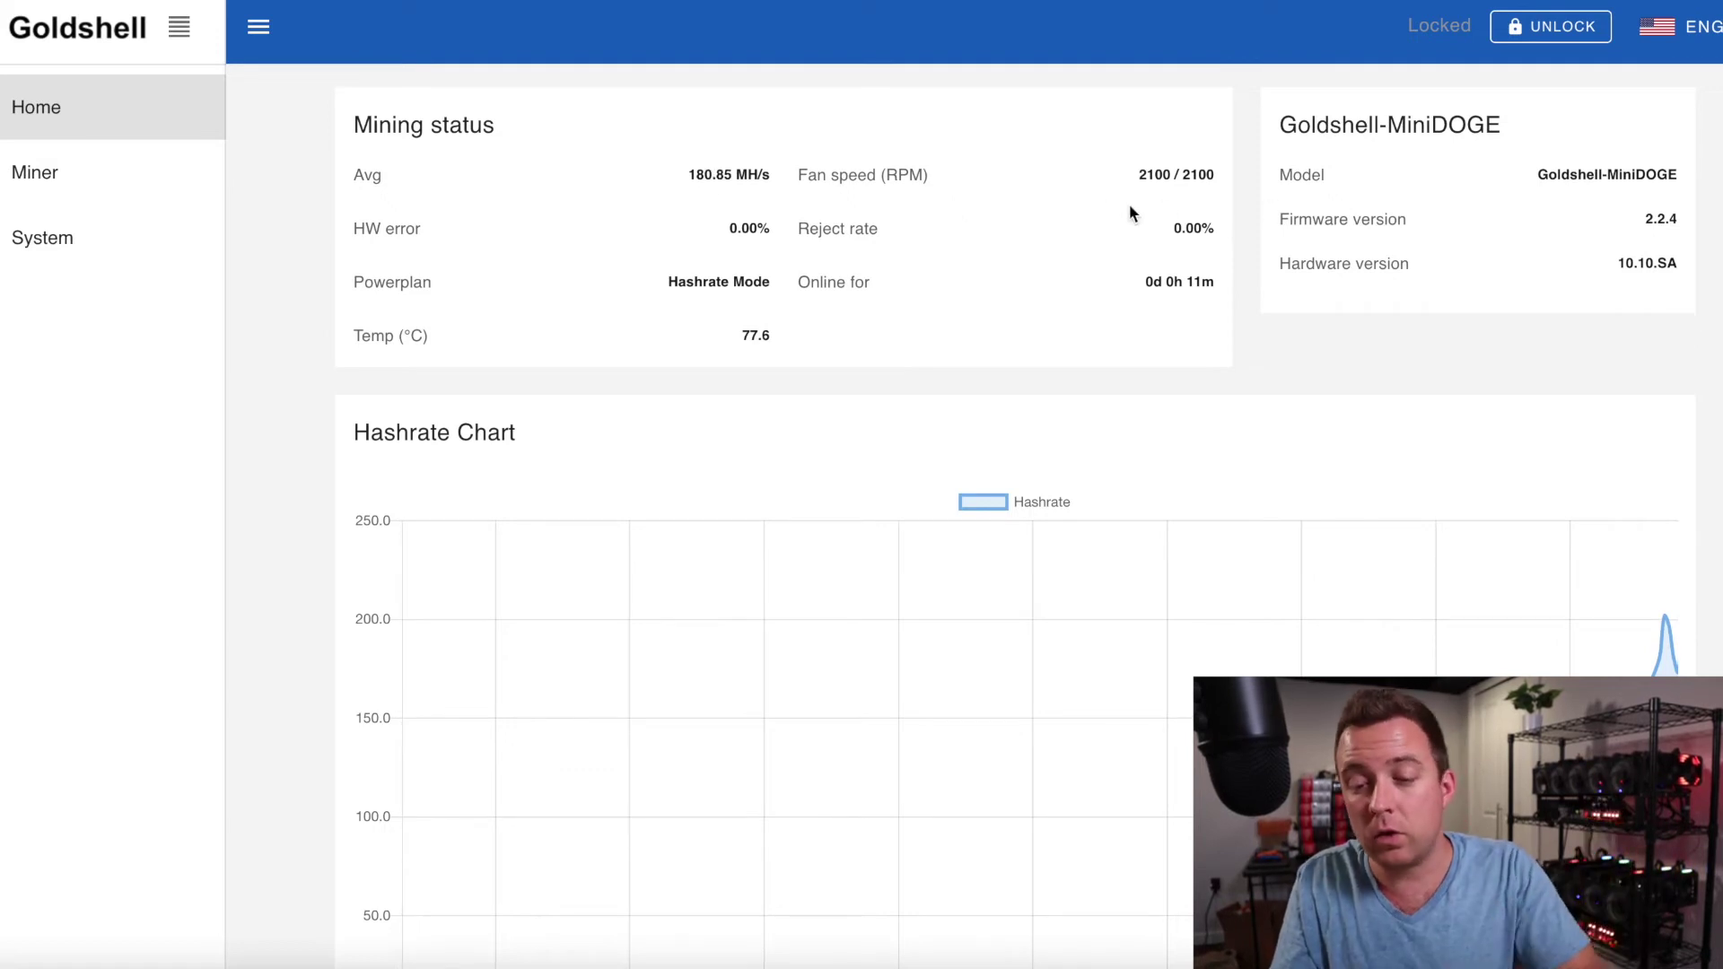
{"action": "scroll", "coordinate": [1470, 430], "scroll_direction": "down", "scroll_amount": 2}
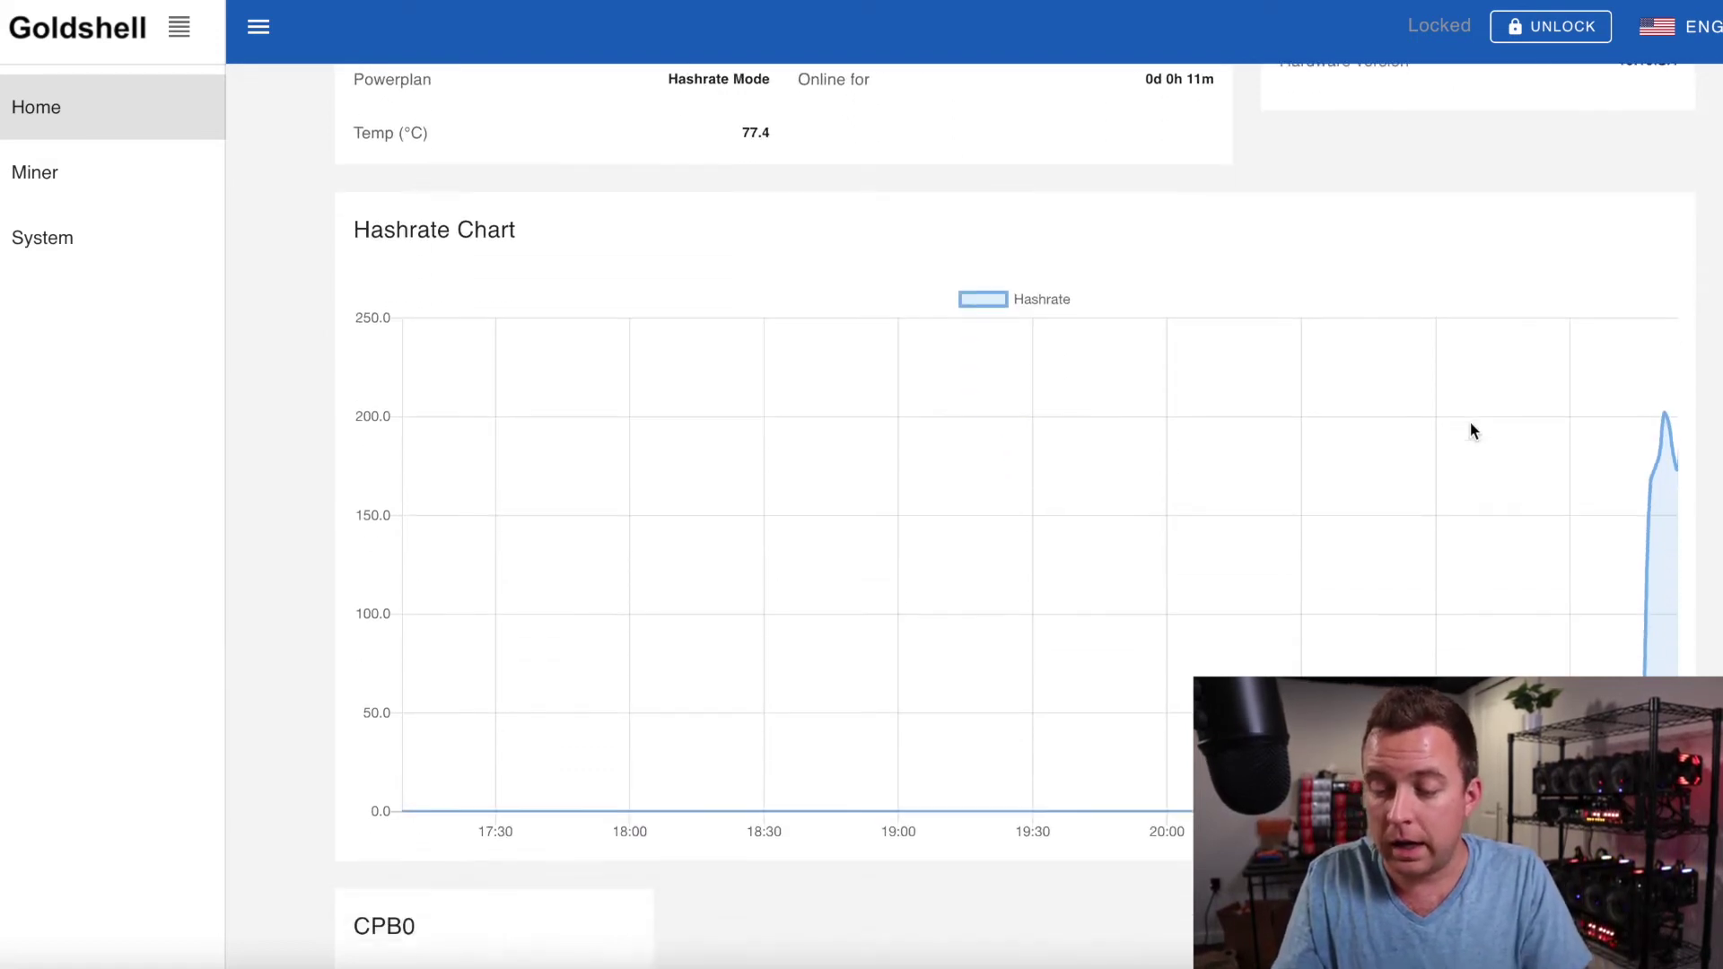
{"action": "scroll", "coordinate": [1469, 431], "scroll_direction": "down", "scroll_amount": 1}
{"action": "mouse_move", "coordinate": [1671, 440]}
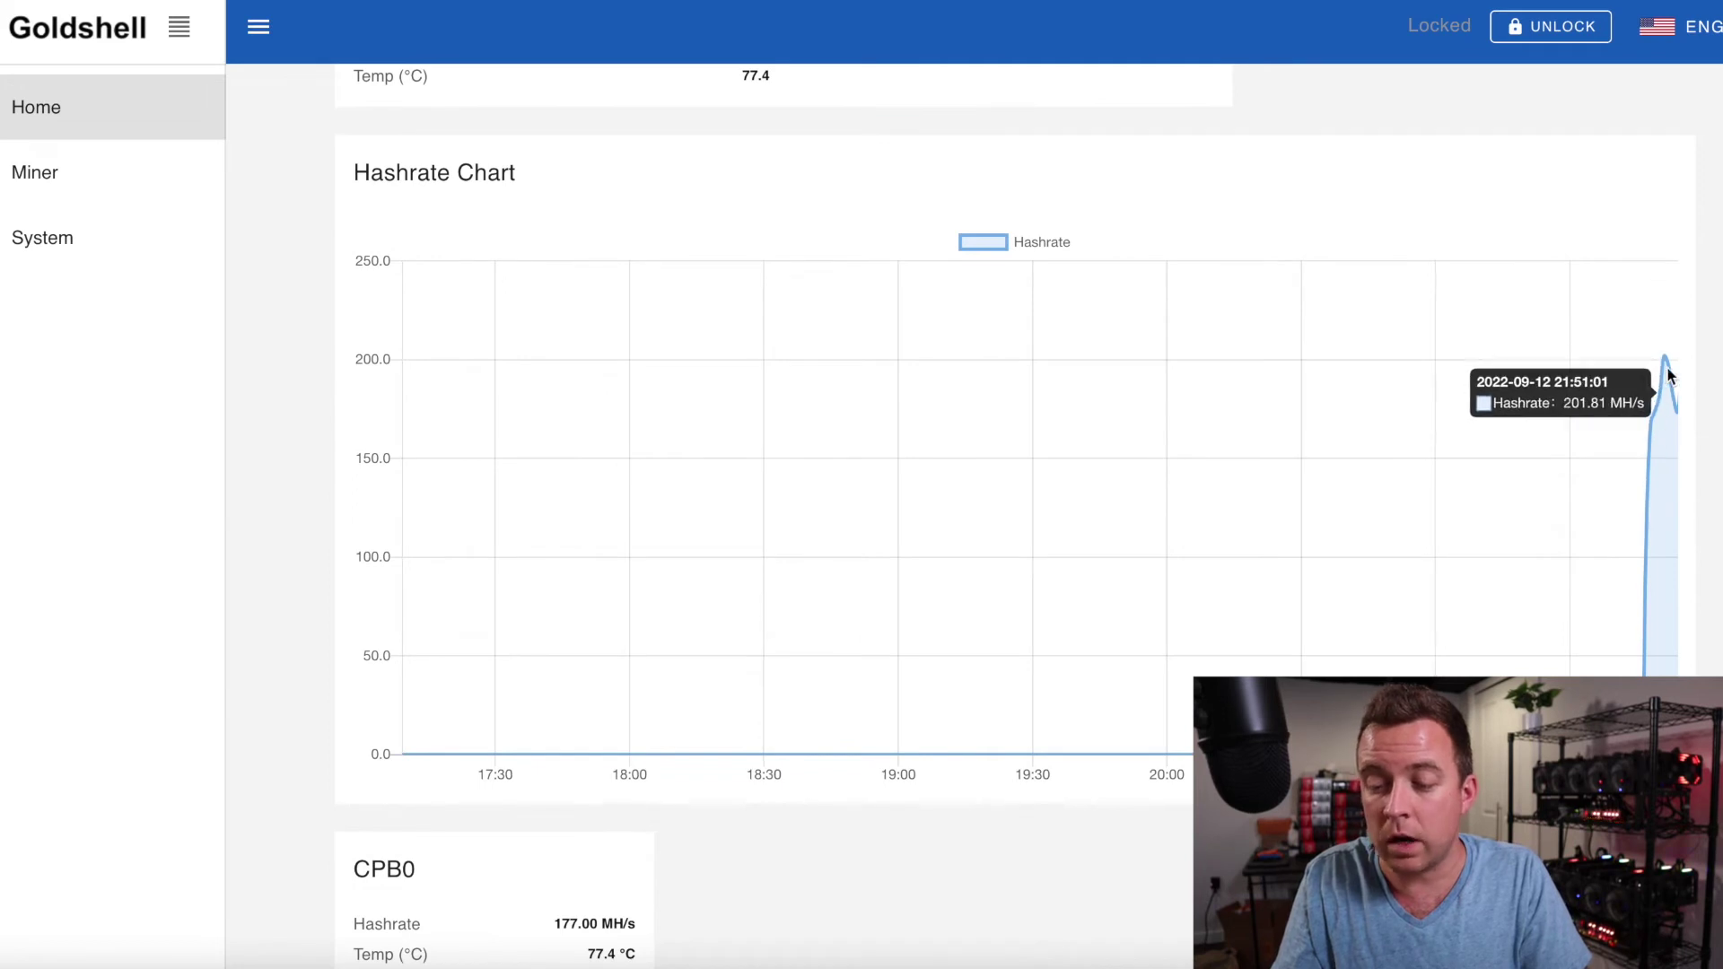
{"action": "scroll", "coordinate": [325, 411], "scroll_direction": "up", "scroll_amount": 1}
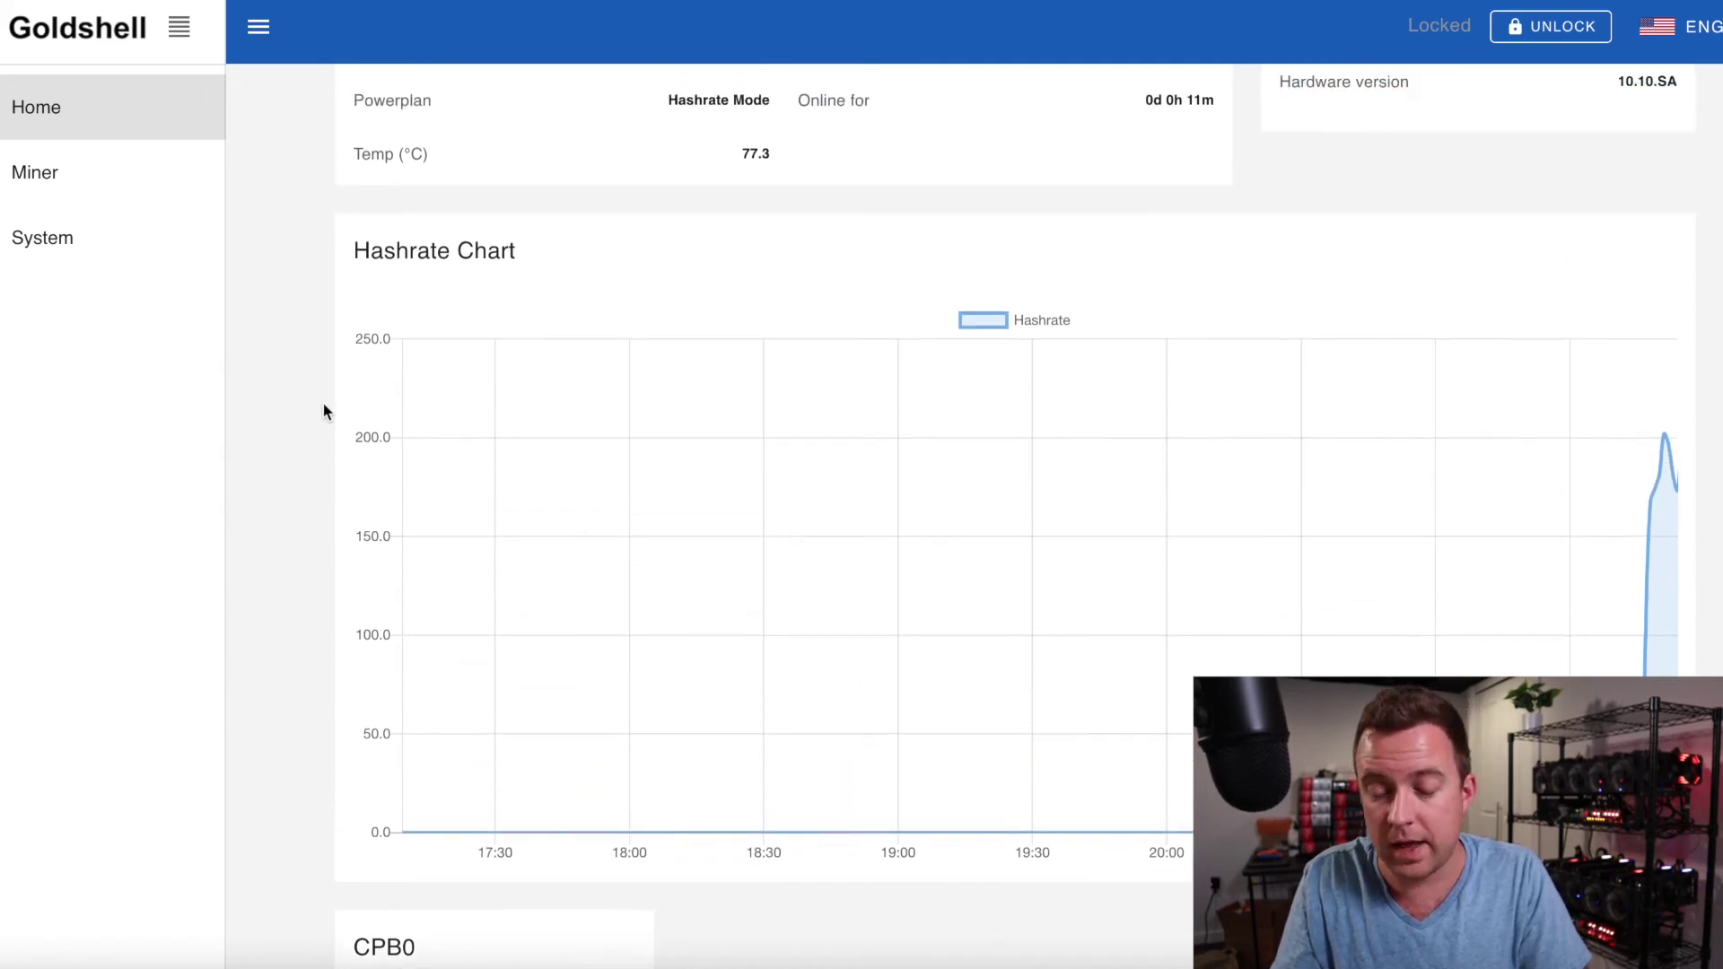
{"action": "scroll", "coordinate": [321, 401], "scroll_direction": "up", "scroll_amount": 2}
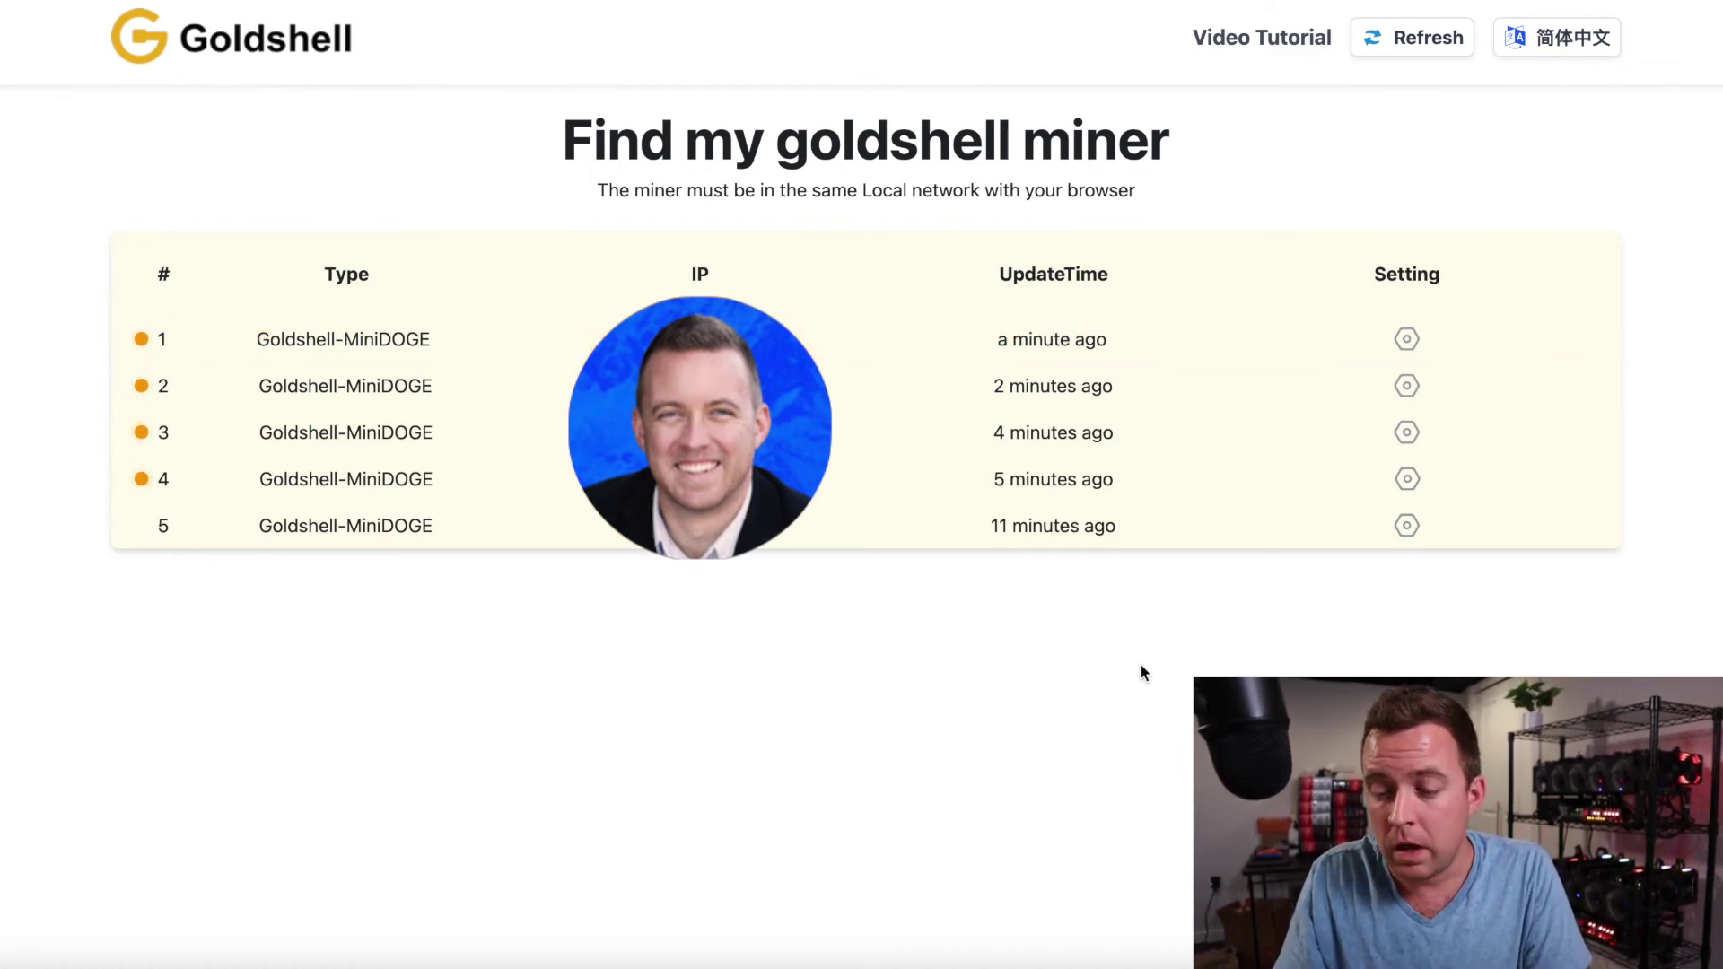
Step: Reopen the fifth miner's status page and scroll through it
{"action": "left_click", "coordinate": [1406, 526]}
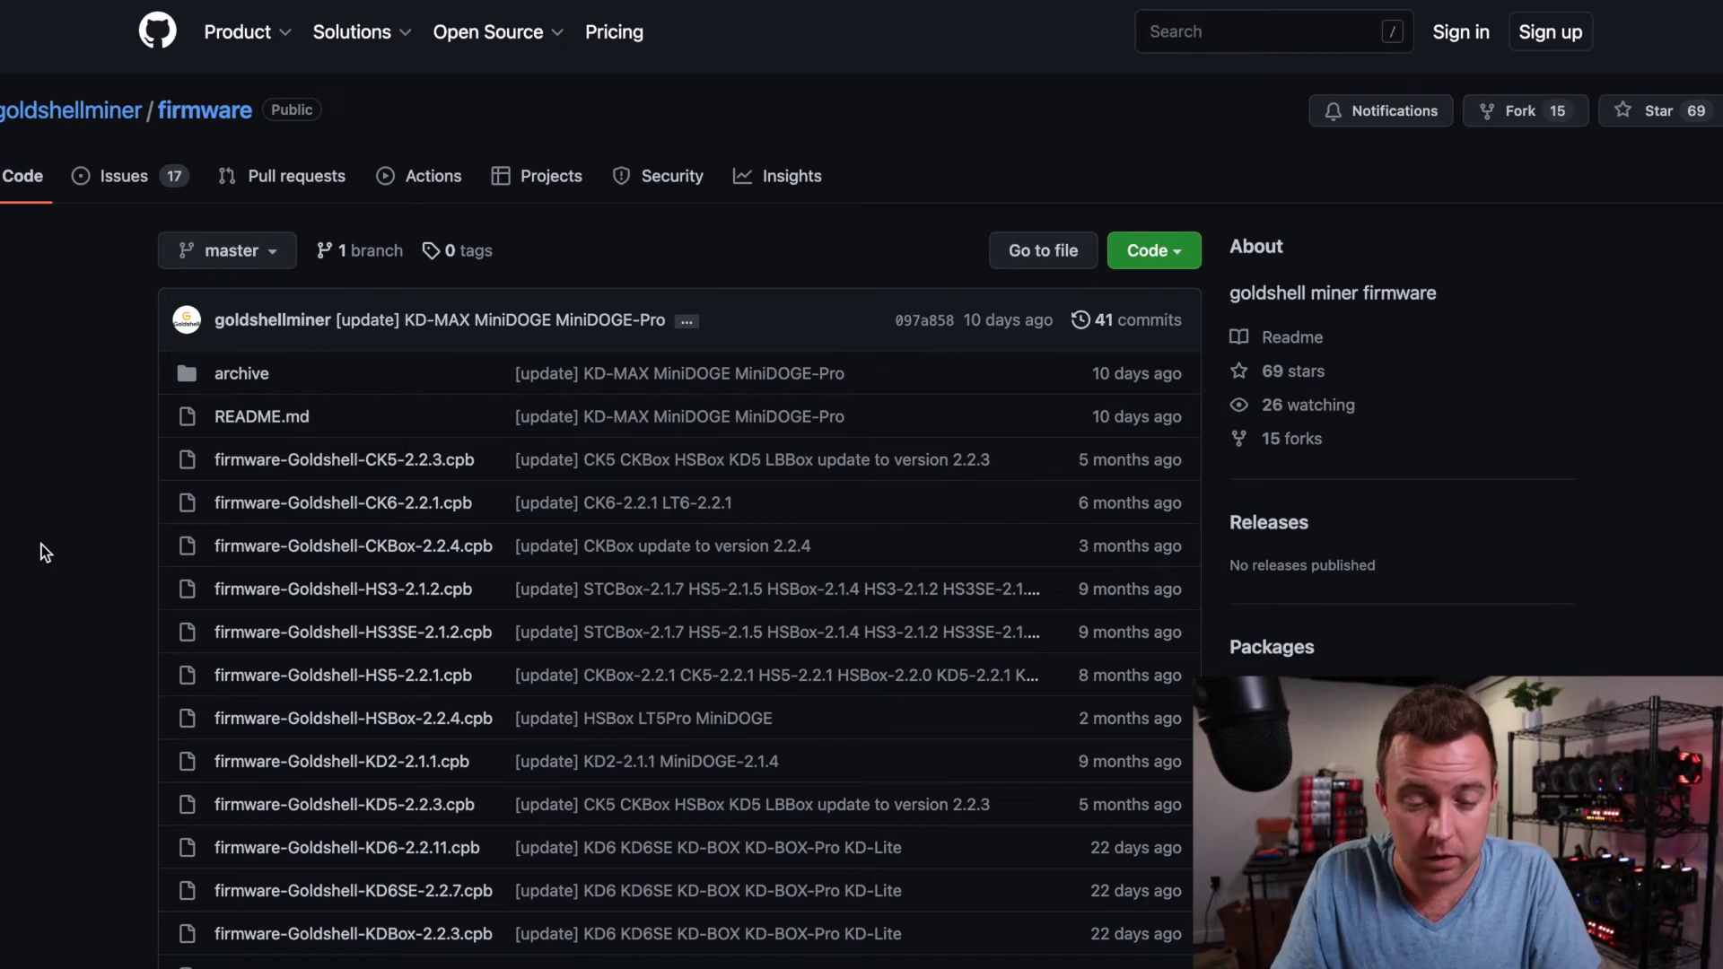
{"action": "scroll", "coordinate": [82, 583], "scroll_direction": "down", "scroll_amount": 8}
{"action": "scroll", "coordinate": [83, 583], "scroll_direction": "down", "scroll_amount": 12}
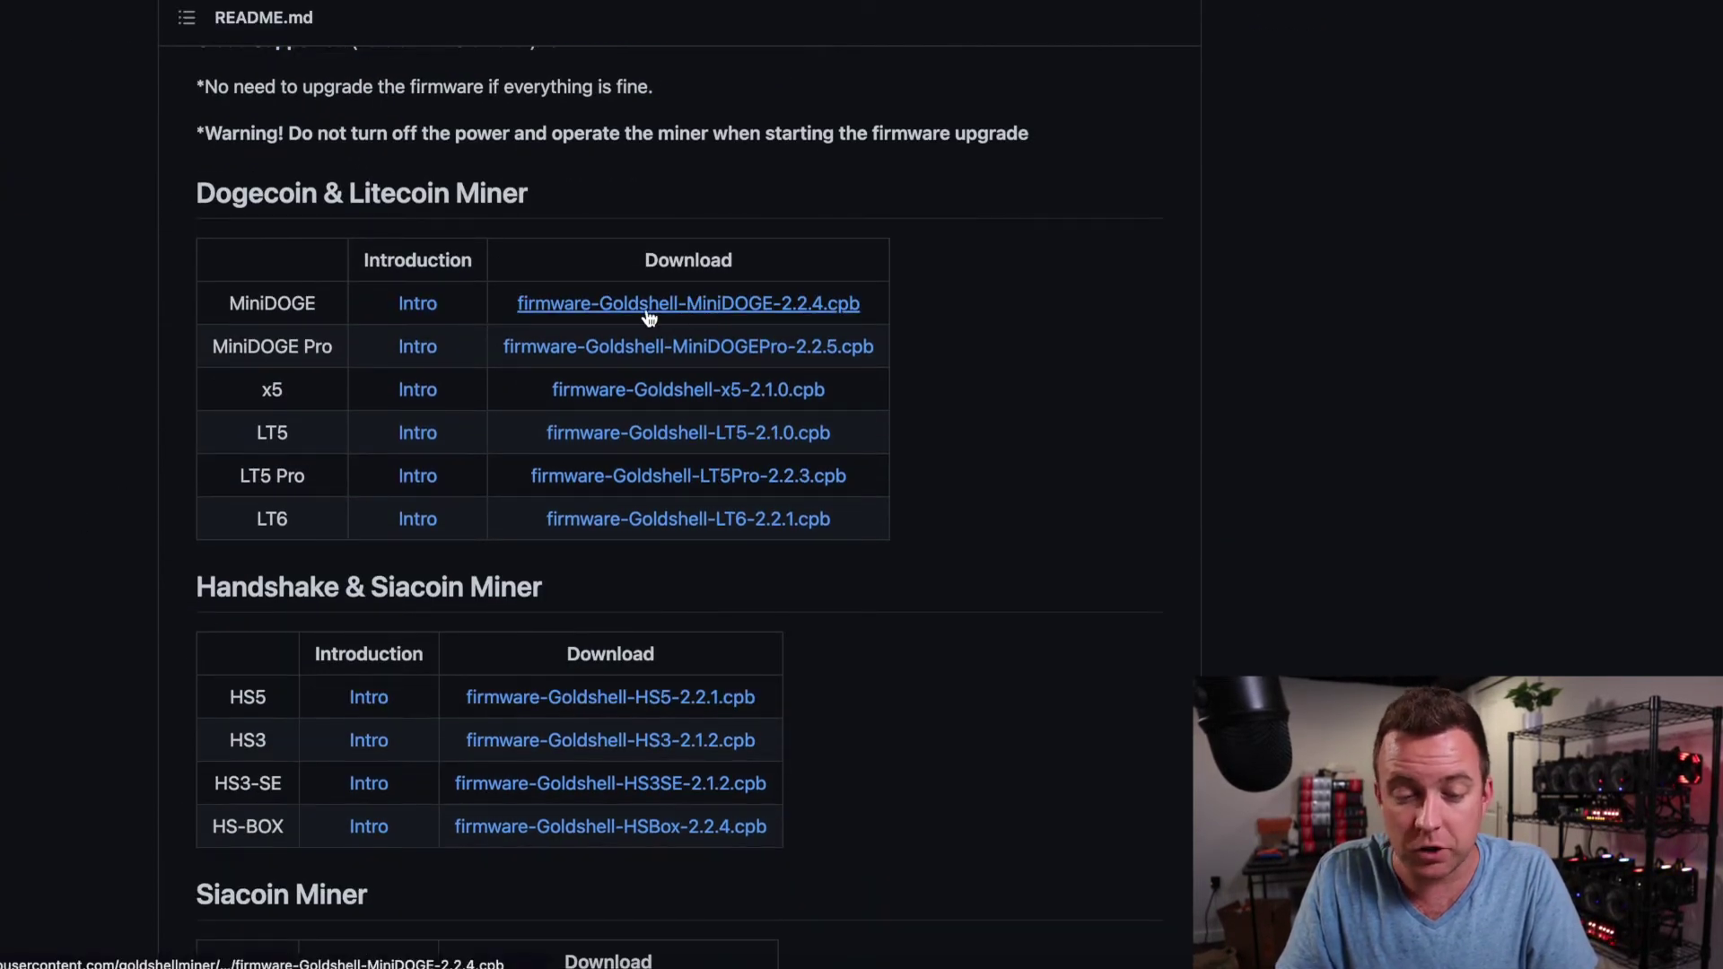
{"action": "scroll", "coordinate": [59, 406], "scroll_direction": "up", "scroll_amount": 20}
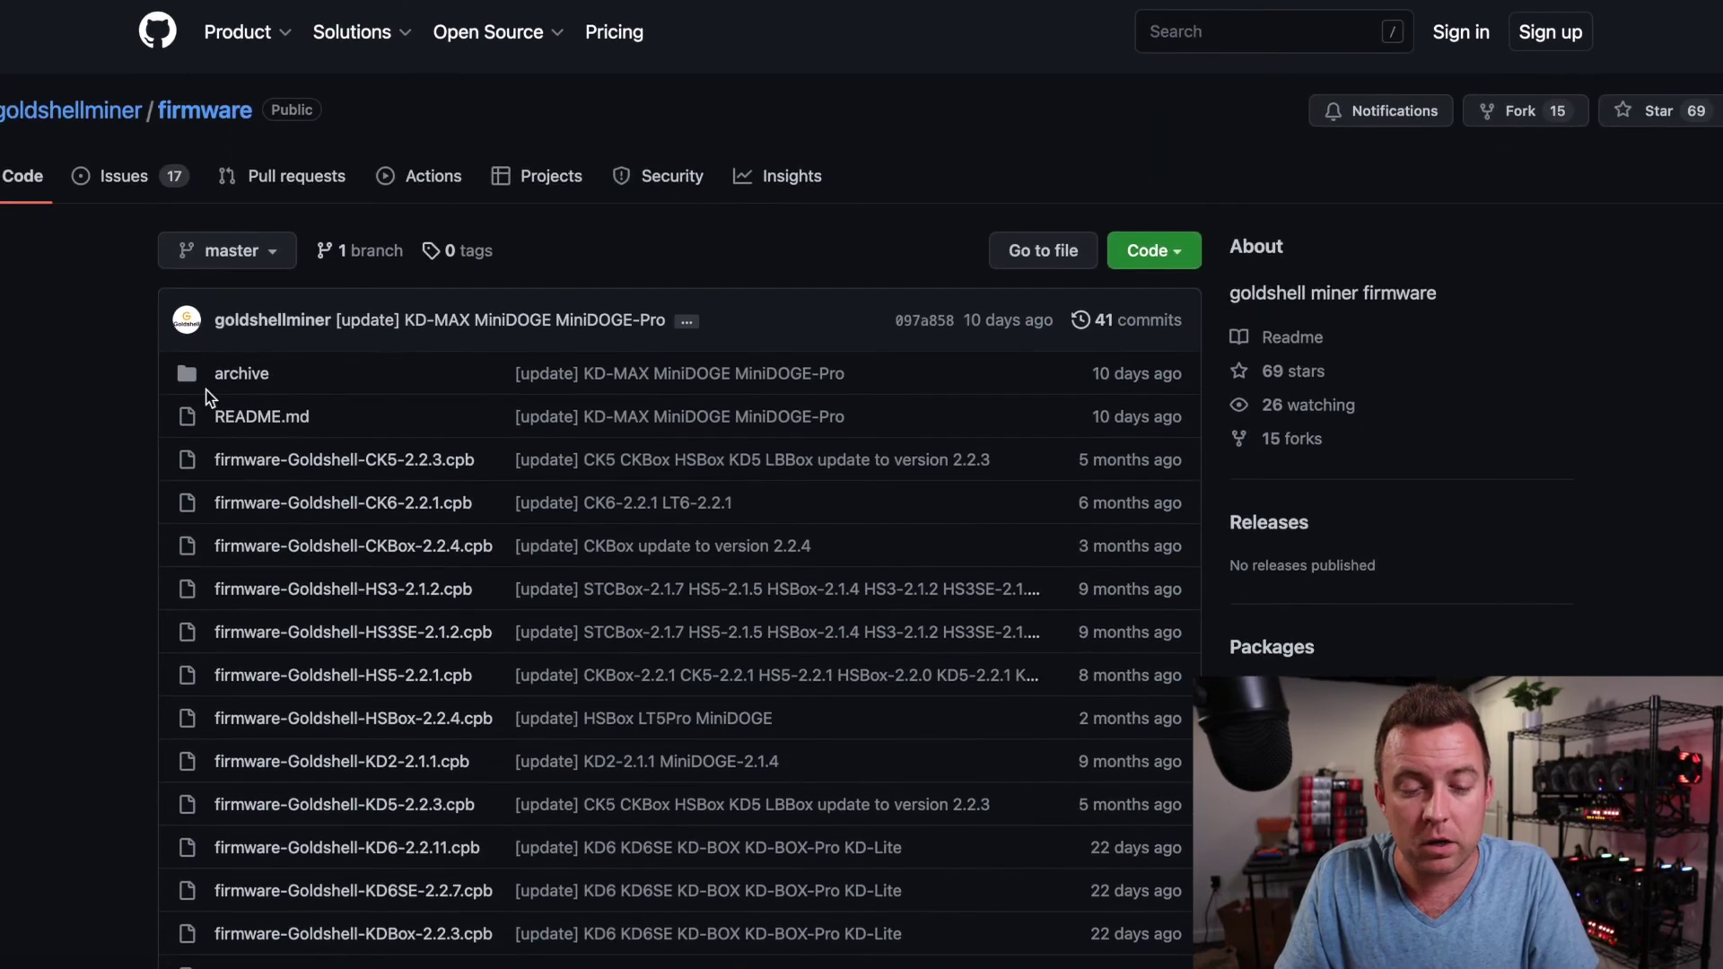
Step: Download firmware-Goldshell-MiniDOGE-2.1.4.cpb from the GitHub firmware archive folder, then return to the dashboard
{"action": "left_click", "coordinate": [238, 375]}
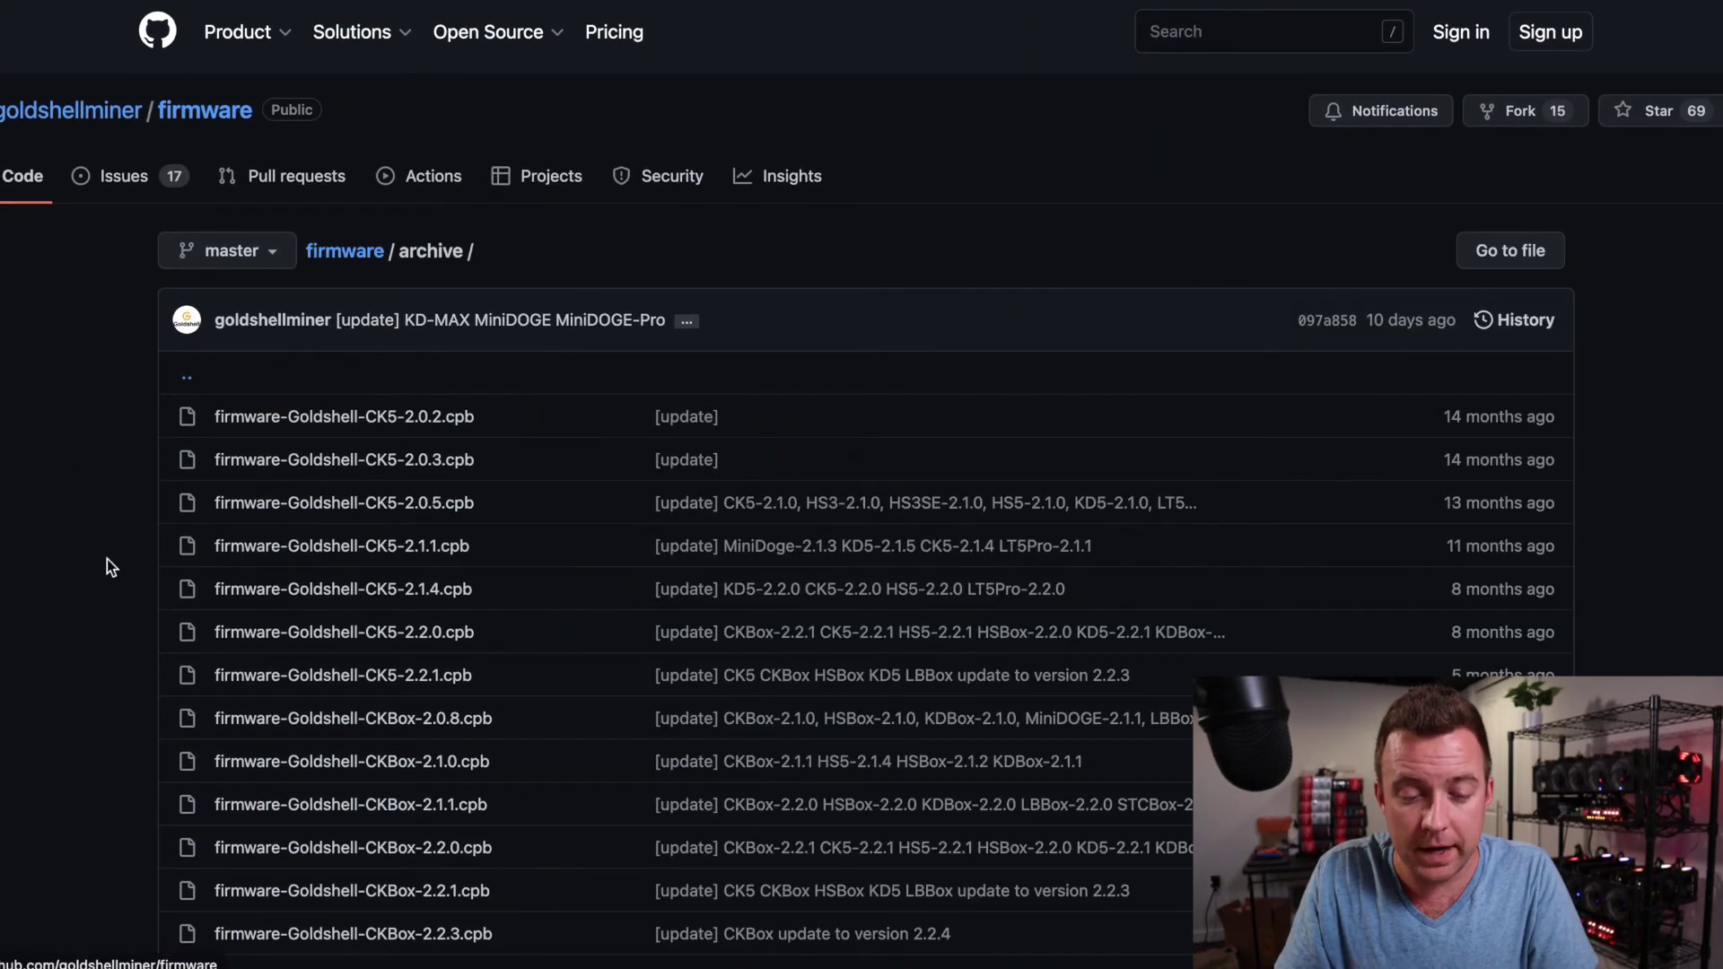
{"action": "scroll", "coordinate": [106, 566], "scroll_direction": "down", "scroll_amount": 18}
{"action": "scroll", "coordinate": [106, 558], "scroll_direction": "down", "scroll_amount": 20}
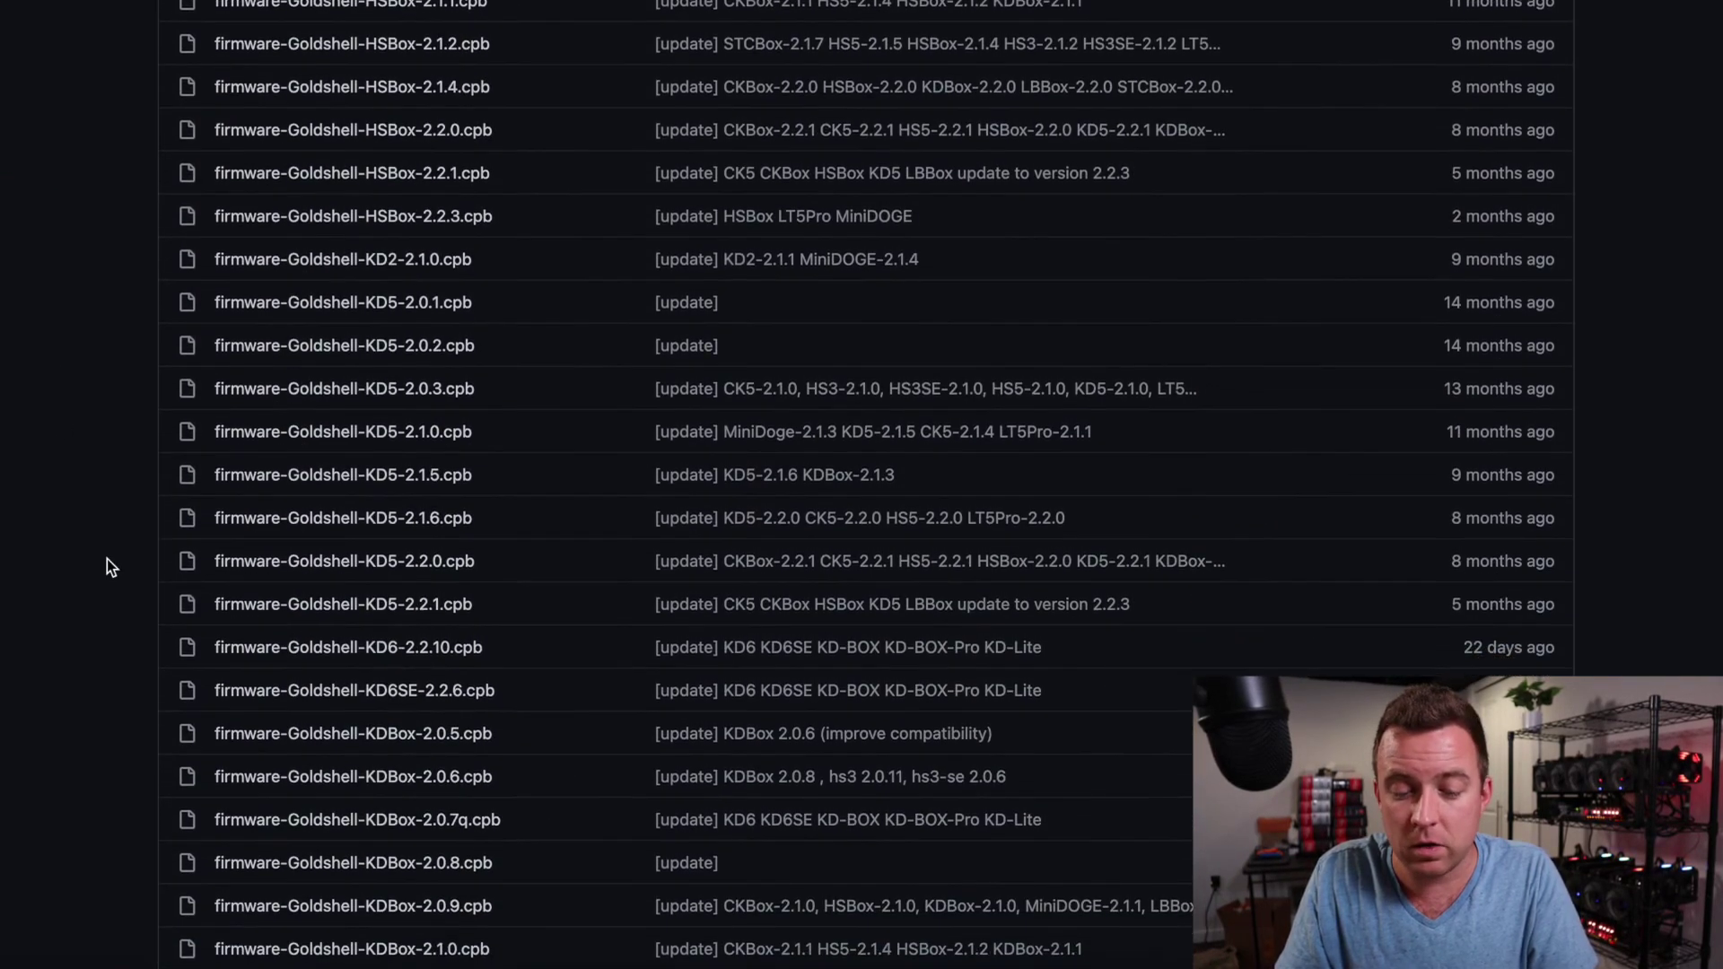
{"action": "scroll", "coordinate": [105, 558], "scroll_direction": "down", "scroll_amount": 2}
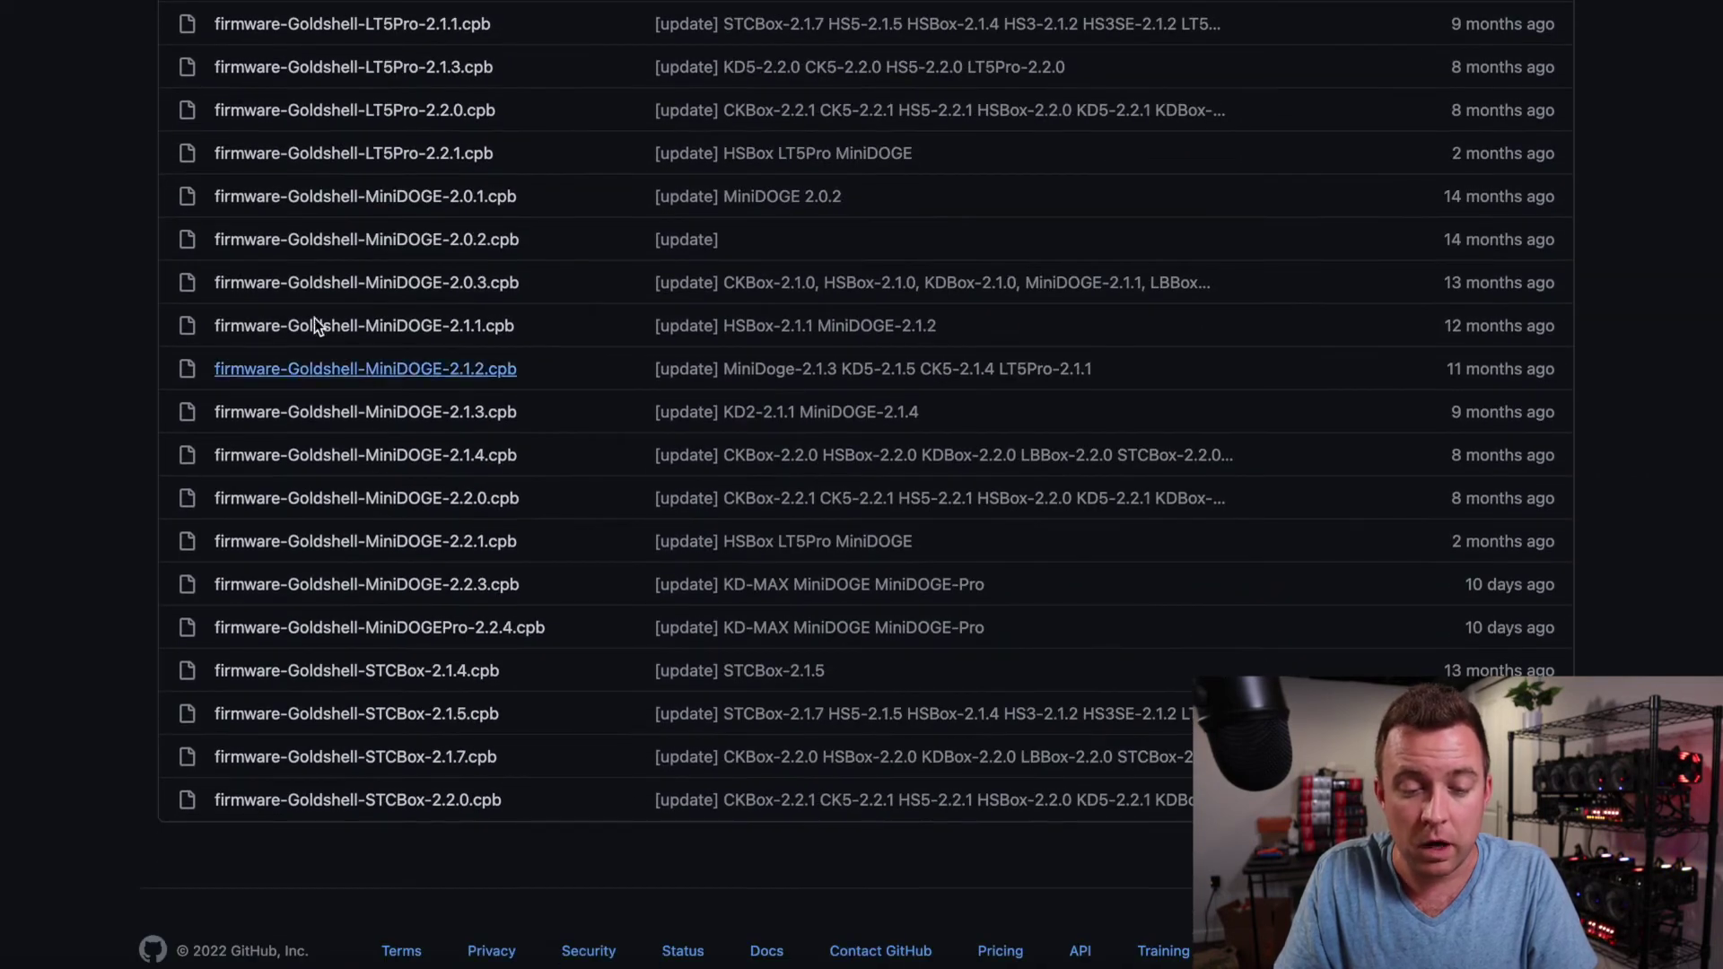
{"action": "left_click", "coordinate": [411, 454]}
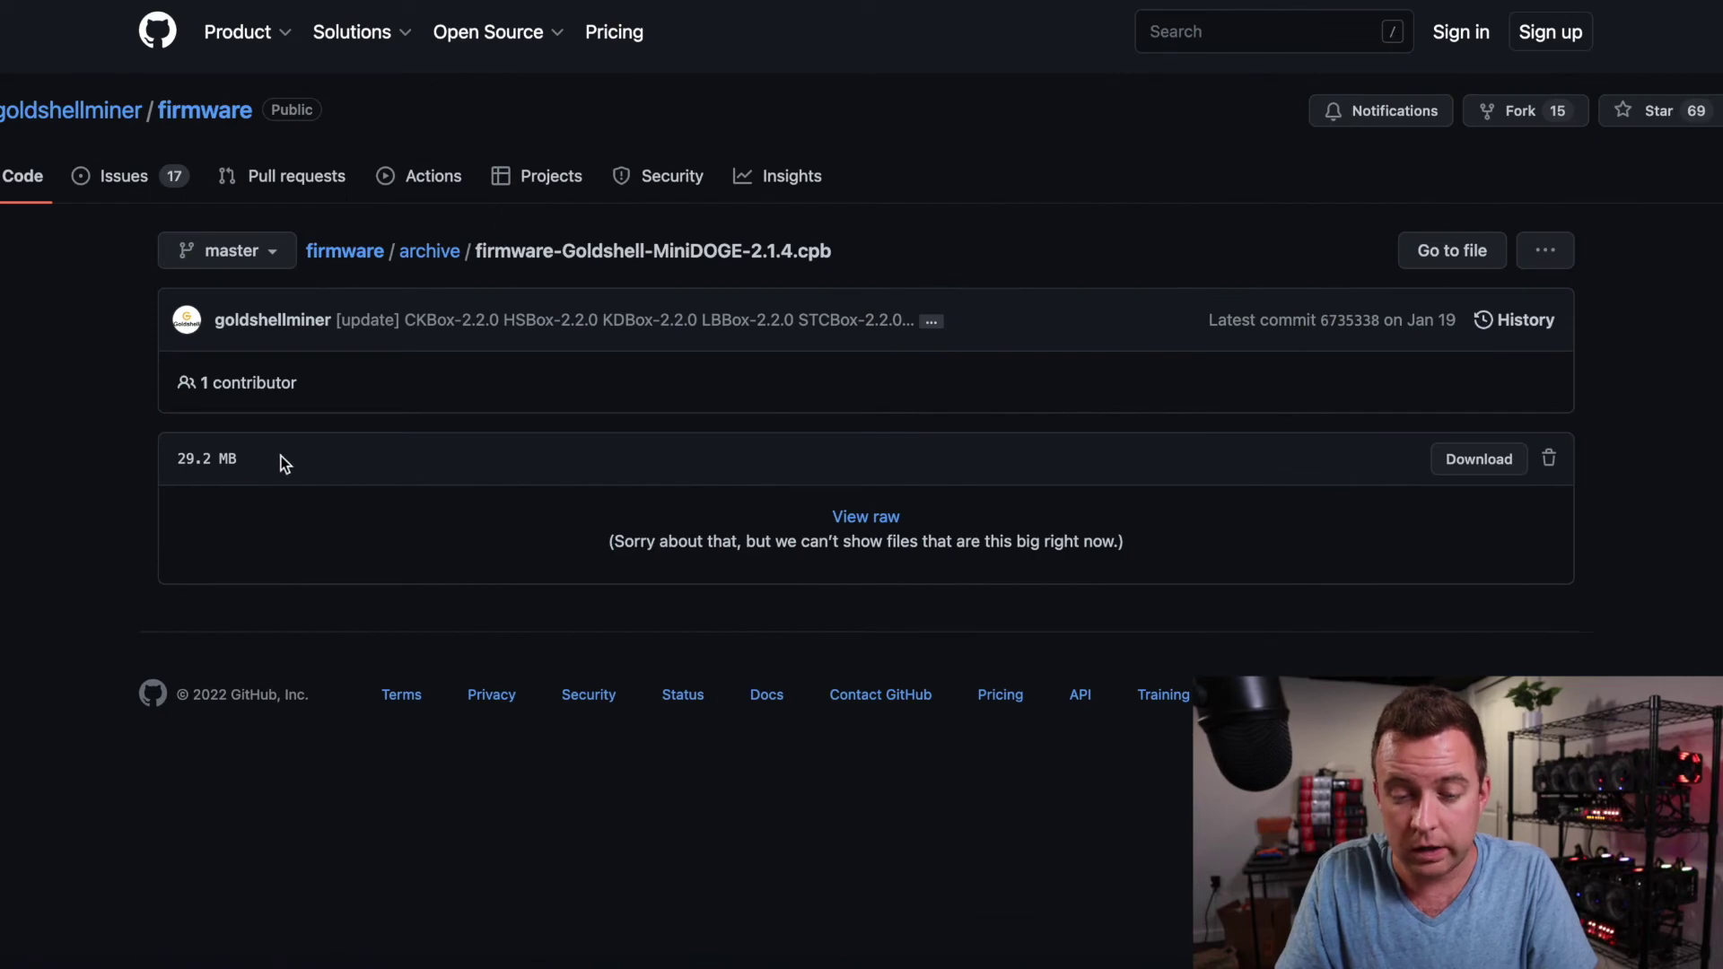
{"action": "left_click", "coordinate": [1453, 455]}
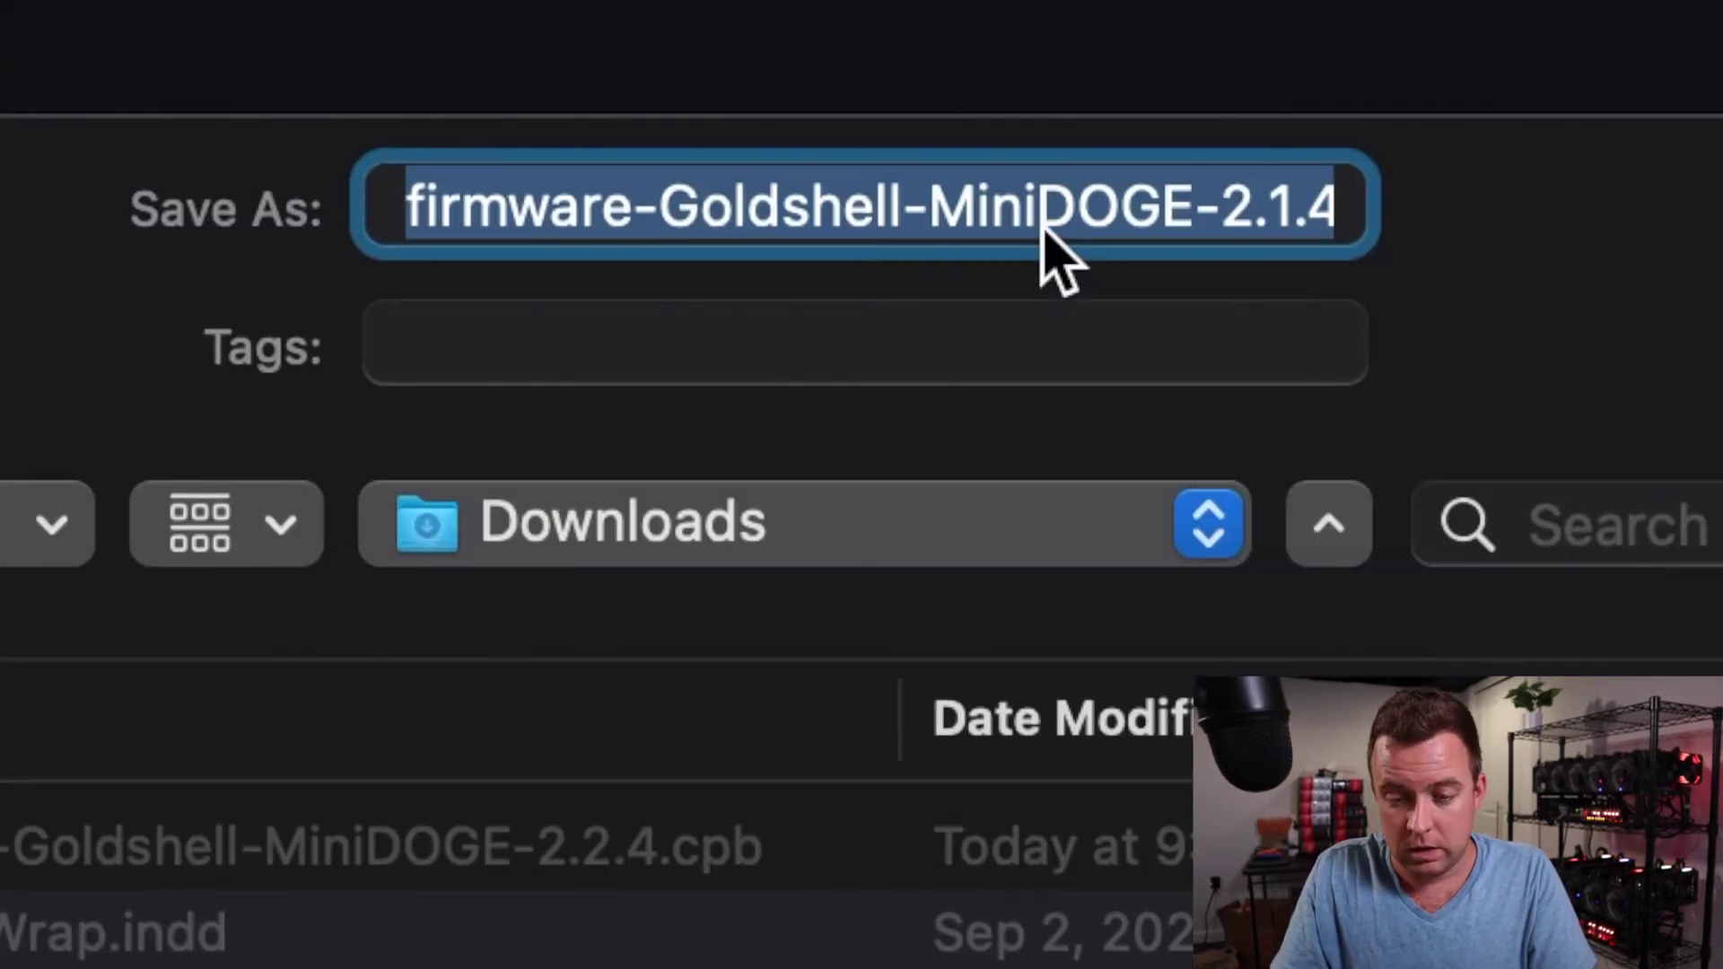
{"action": "key", "text": "Return"}
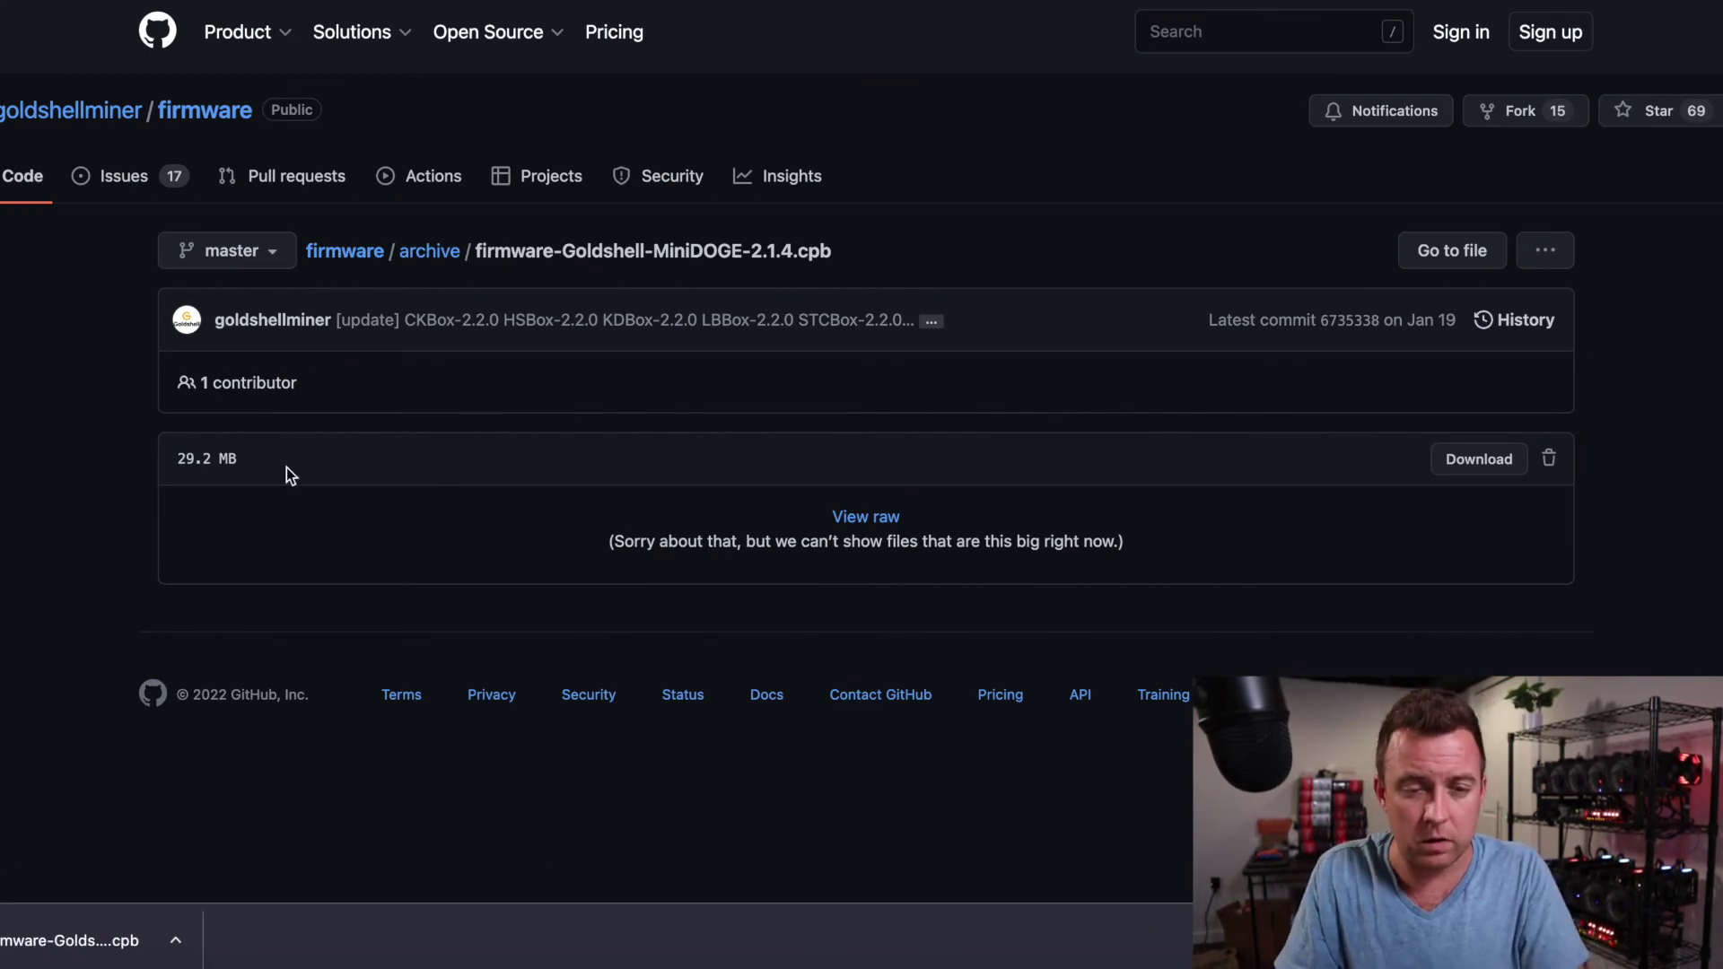
{"action": "key", "text": "ctrl+Tab"}
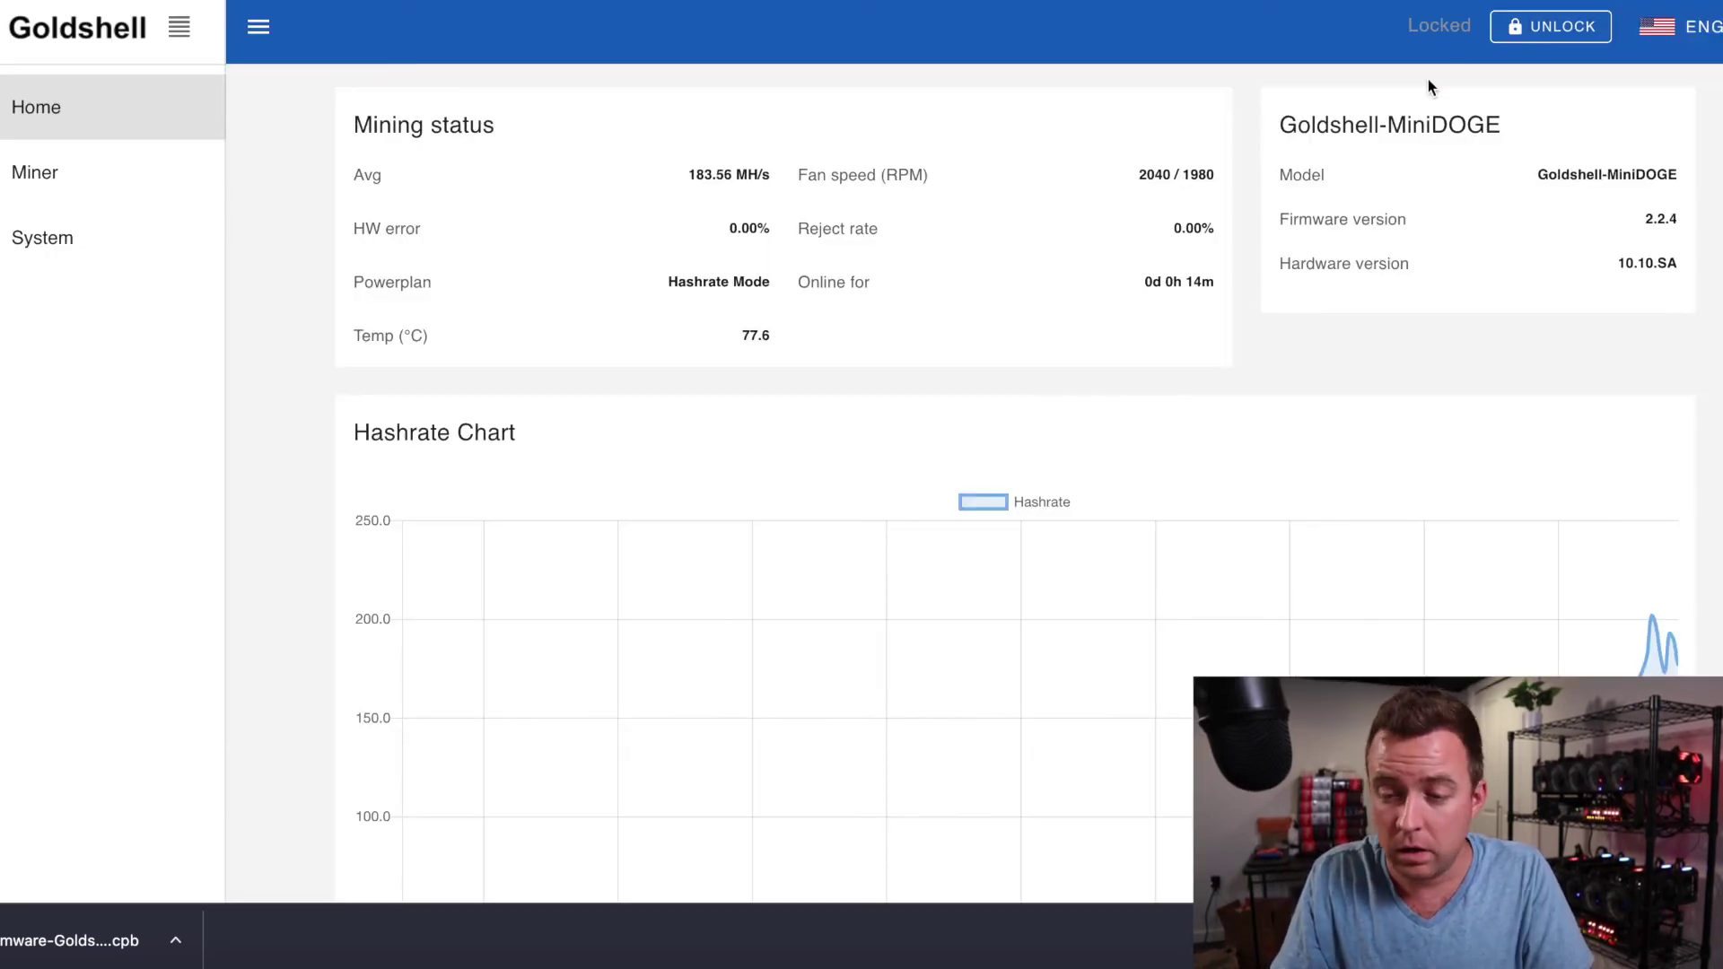
Step: Unlock the miner with the saved password and go to the System settings page
{"action": "left_click", "coordinate": [1538, 36]}
{"action": "left_click", "coordinate": [302, 373]}
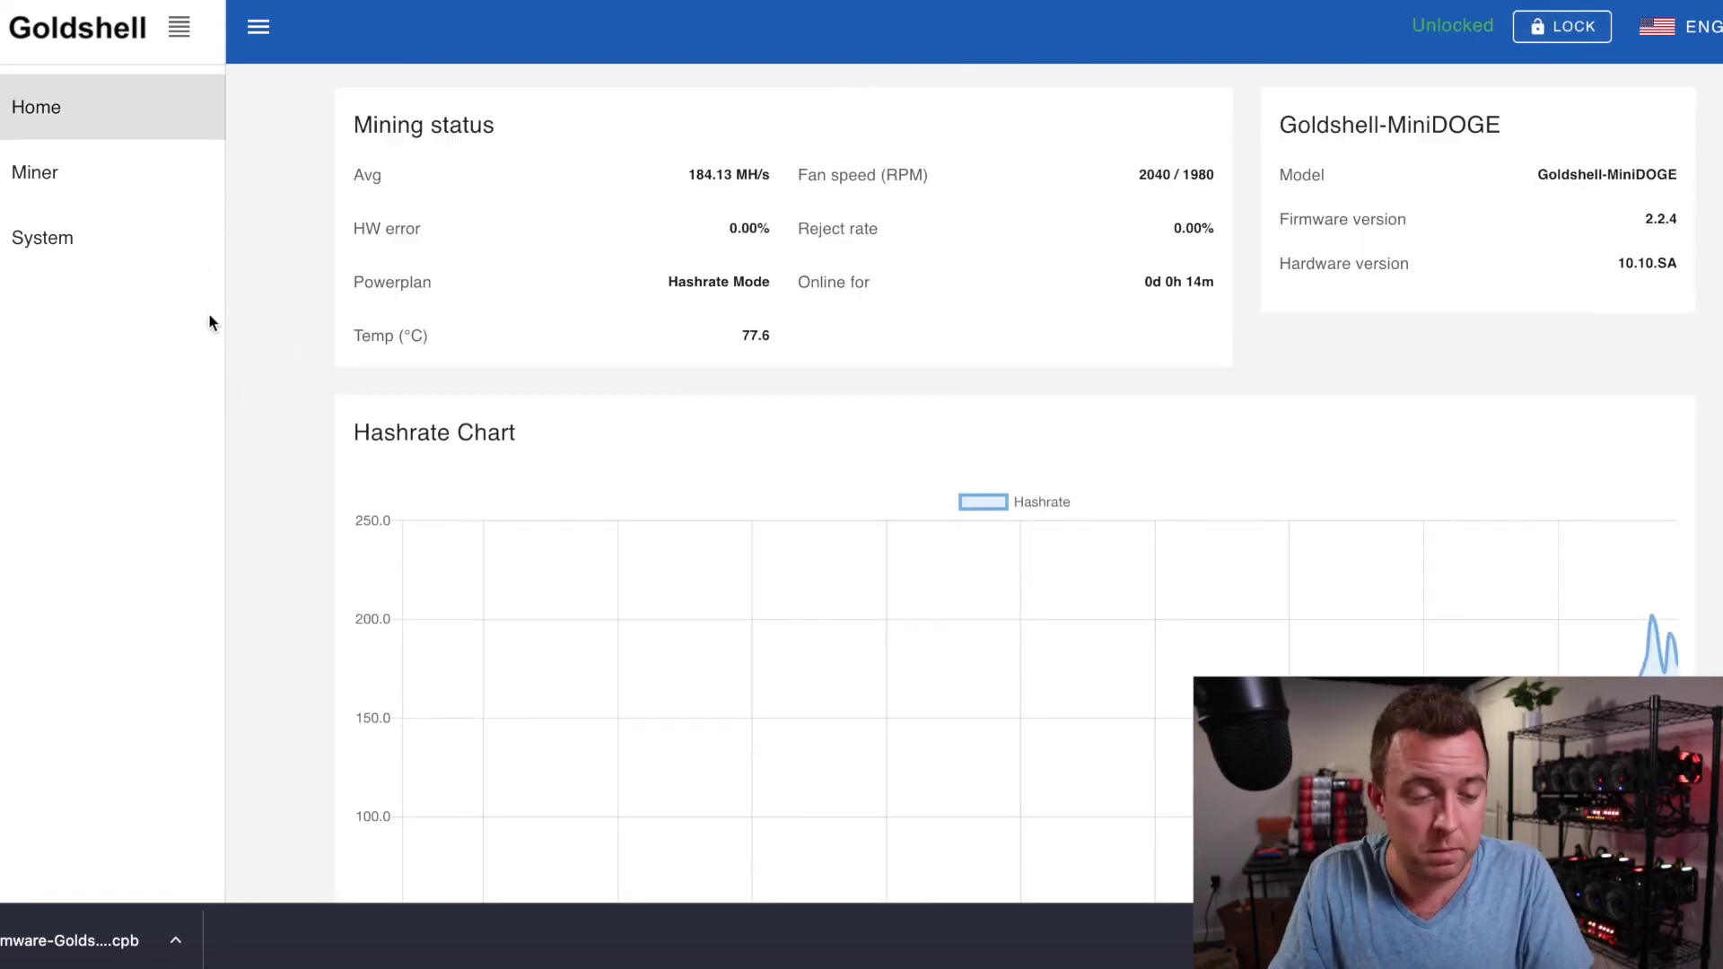
{"action": "left_click", "coordinate": [88, 239]}
{"action": "scroll", "coordinate": [314, 644], "scroll_direction": "down", "scroll_amount": 8}
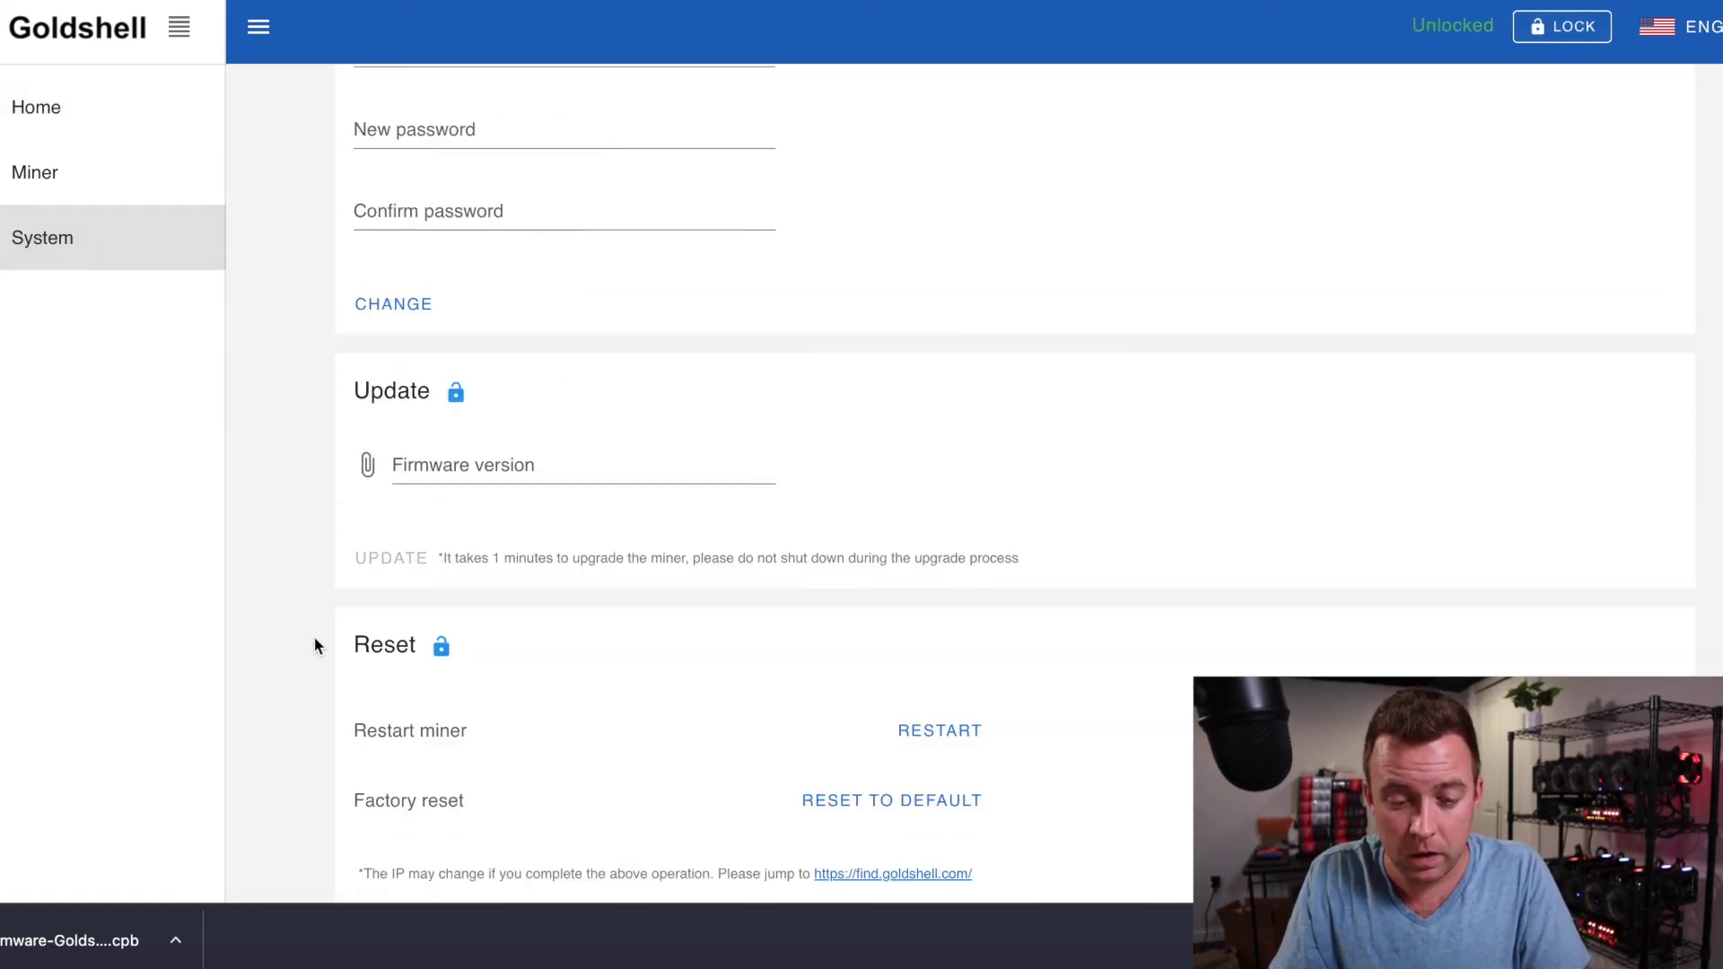
{"action": "scroll", "coordinate": [314, 645], "scroll_direction": "down", "scroll_amount": 1}
{"action": "scroll", "coordinate": [305, 332], "scroll_direction": "up", "scroll_amount": 3}
Step: Select firmware-Goldshell-MiniDOGE-2.1.4 (1).cpb from Downloads and start the firmware update
{"action": "left_click", "coordinate": [468, 573]}
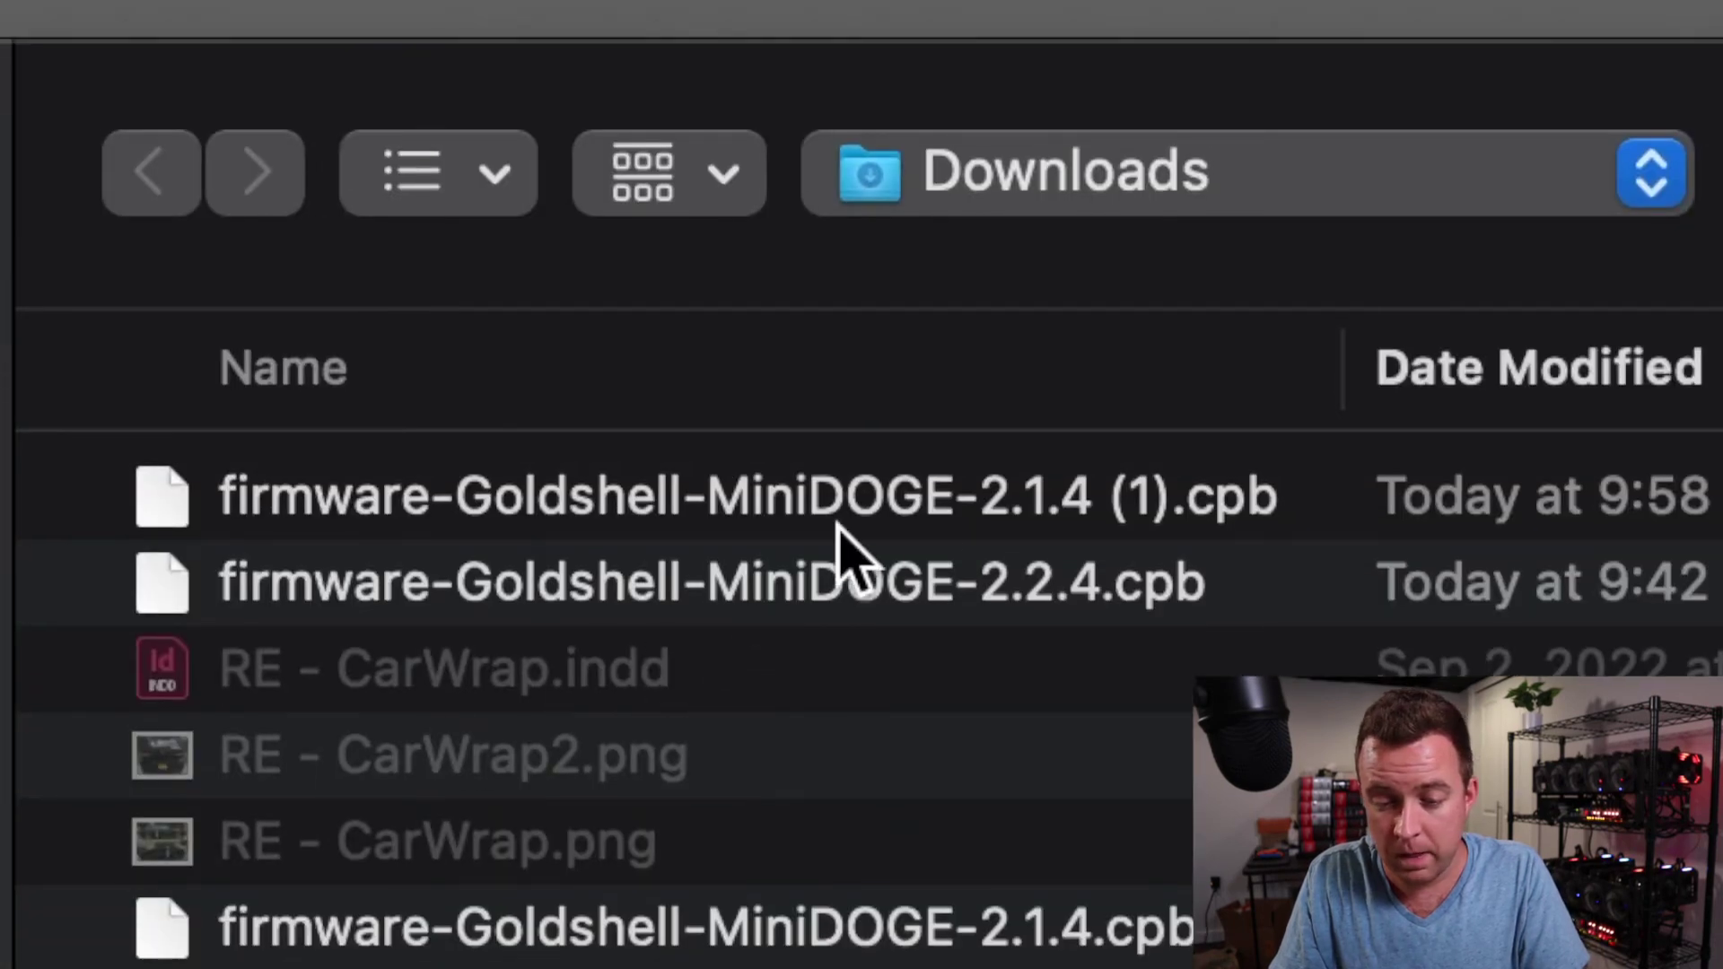
{"action": "left_click", "coordinate": [934, 516]}
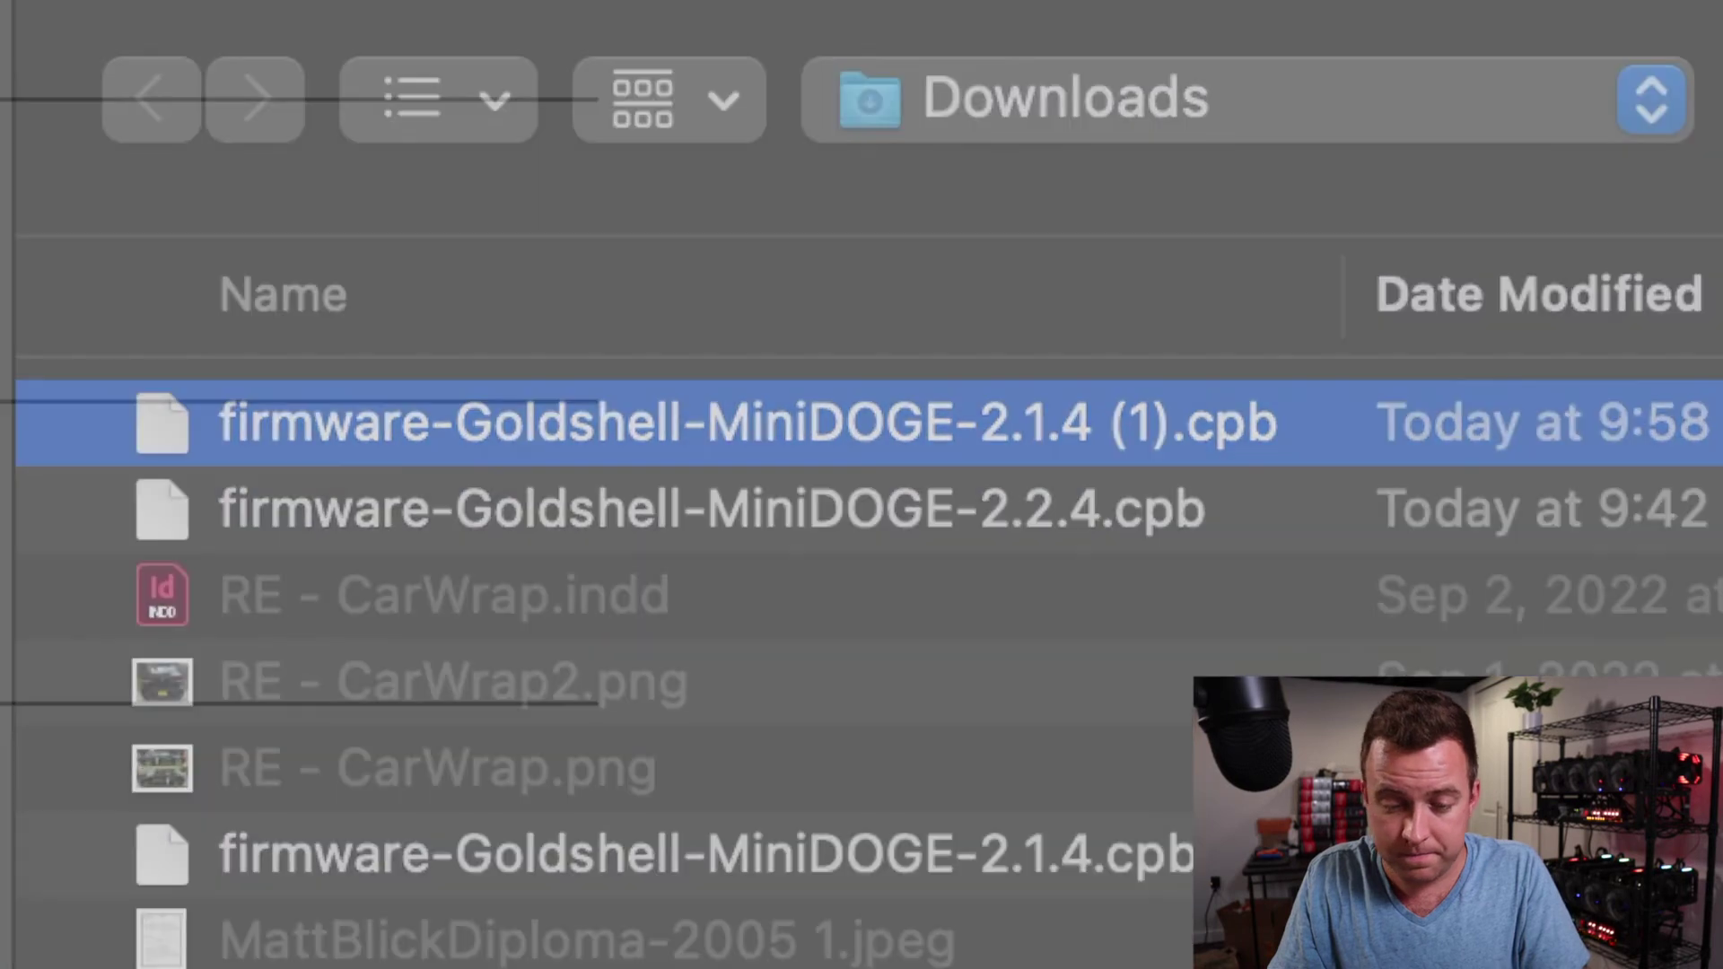
{"action": "key", "text": "Return"}
{"action": "left_click", "coordinate": [395, 664]}
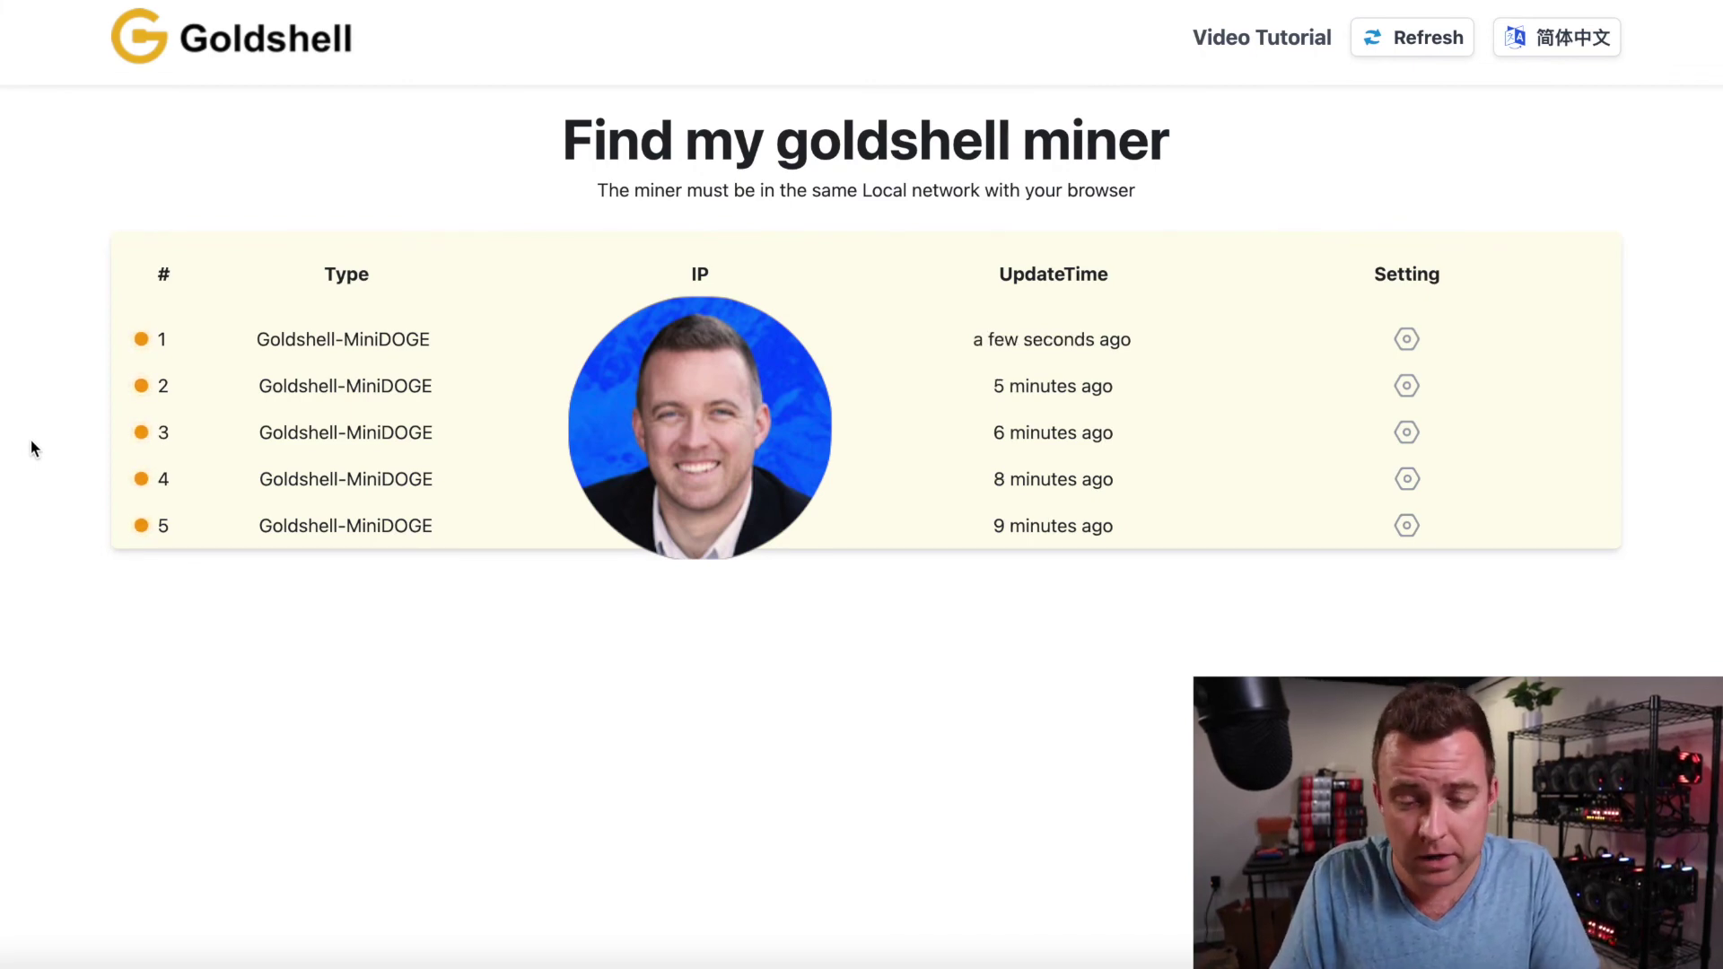
Step: Open the first miner's dashboard, switch the interface to English, and unlock it with the password
{"action": "left_click", "coordinate": [1406, 339]}
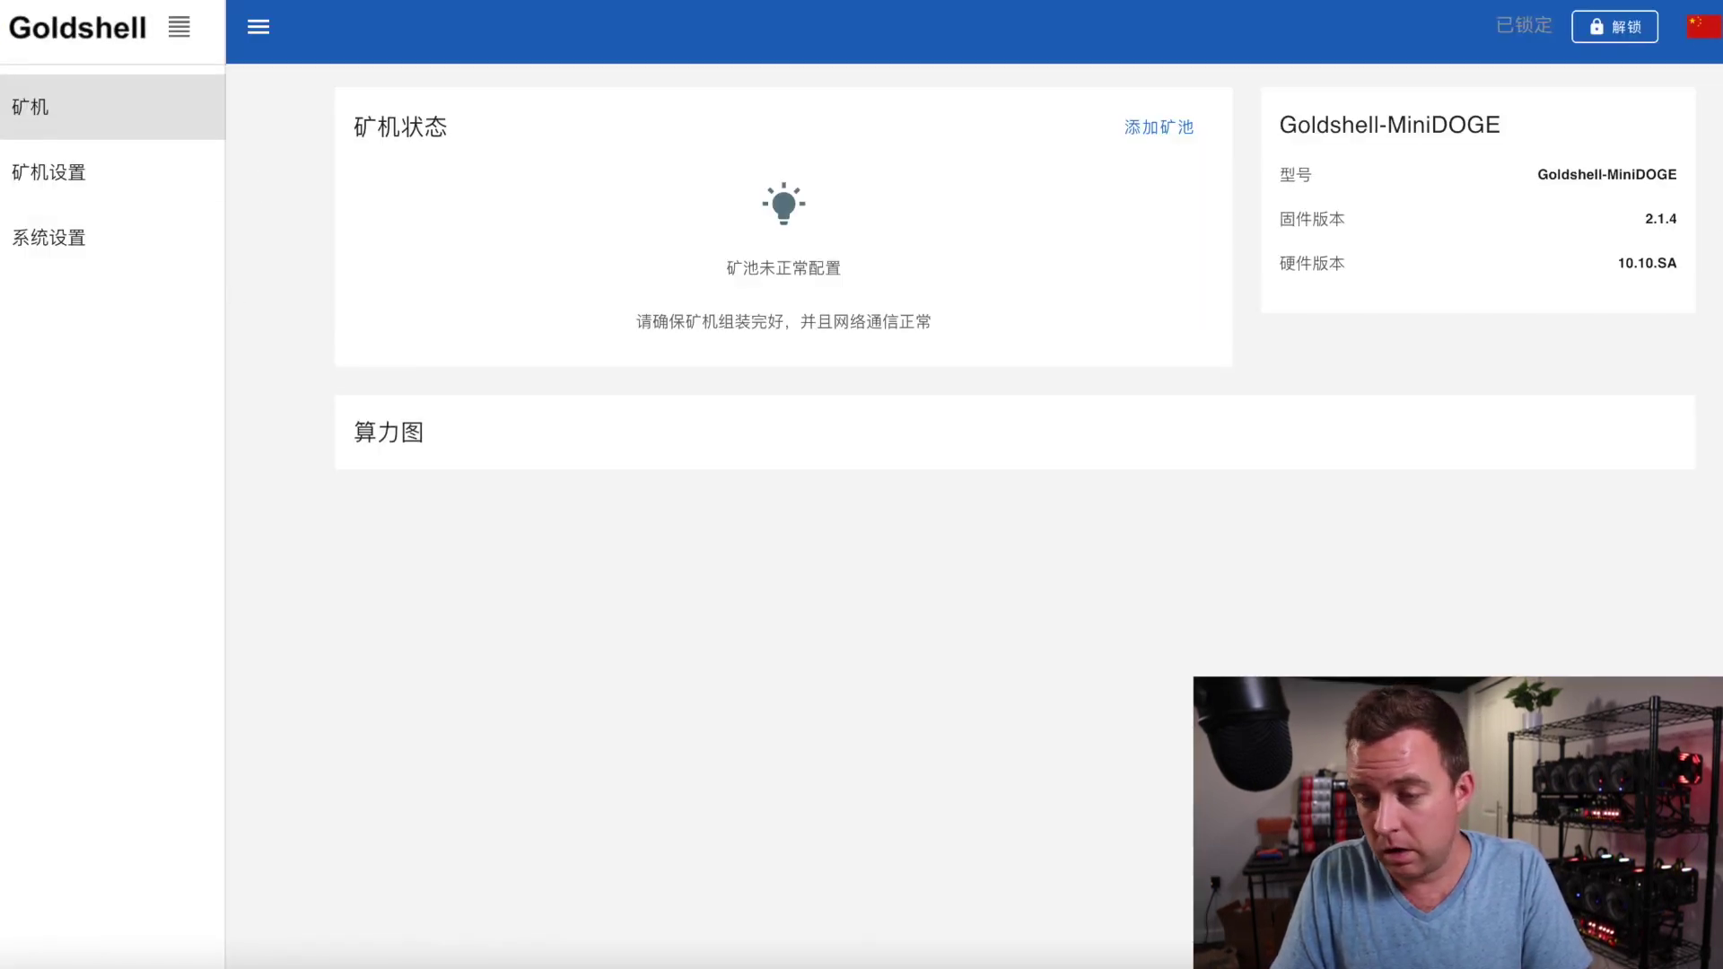
{"action": "left_click", "coordinate": [1703, 26]}
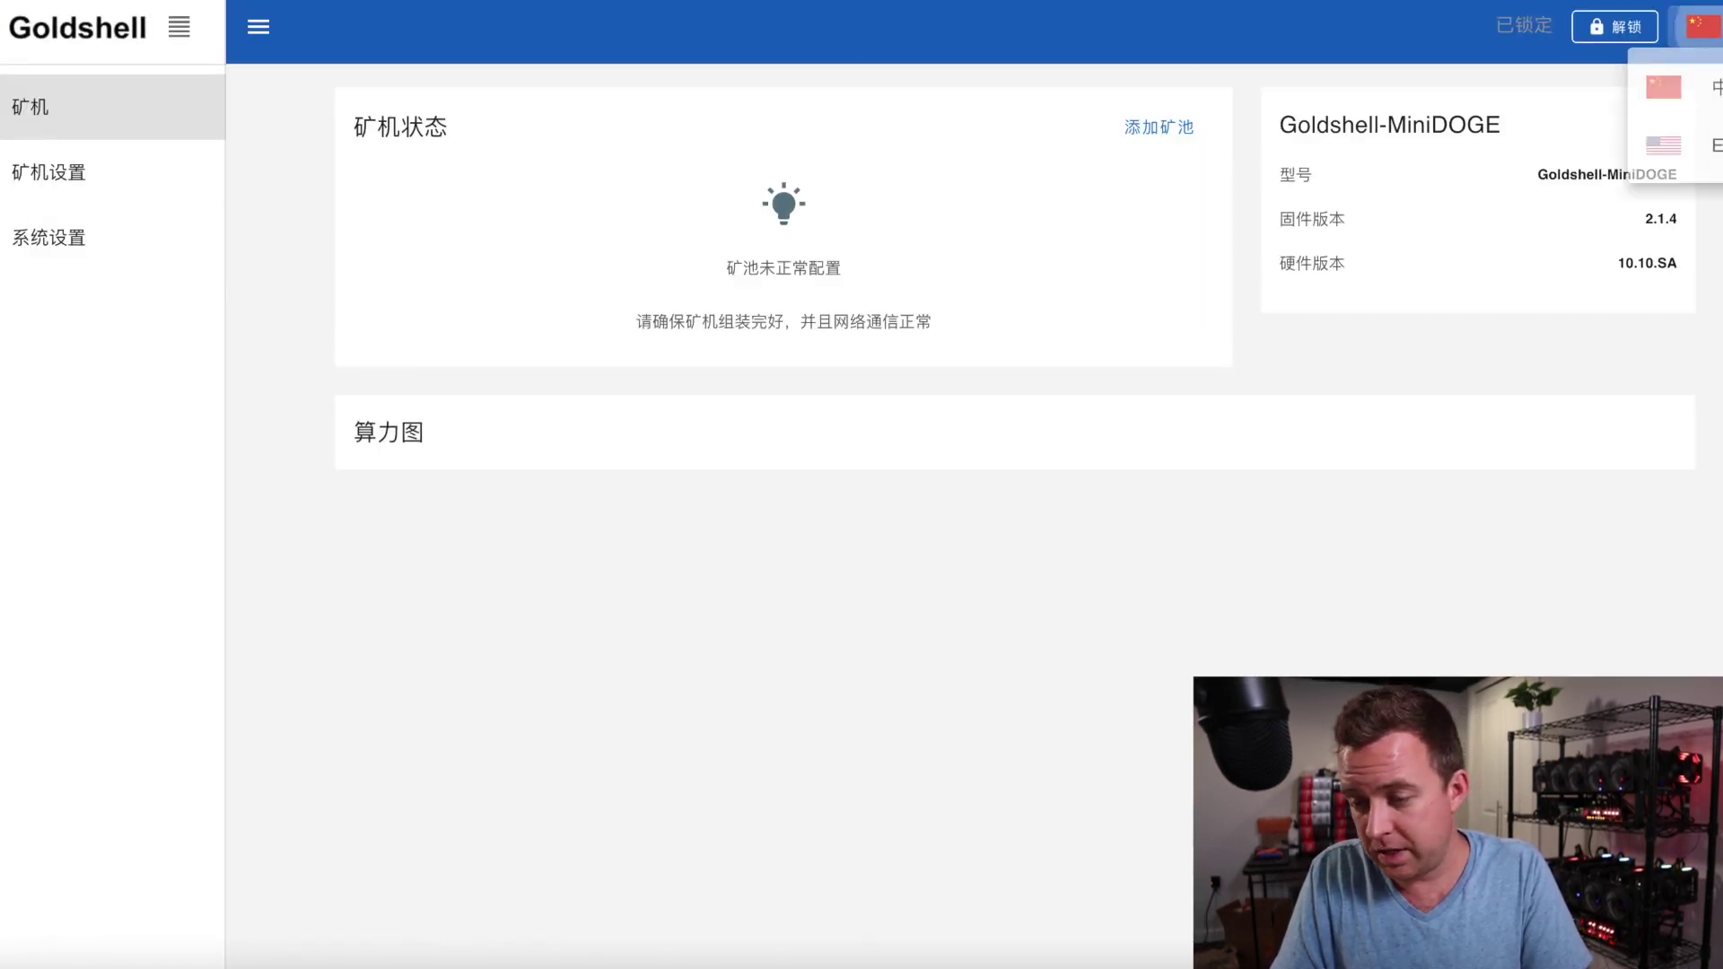
{"action": "left_click", "coordinate": [1715, 147]}
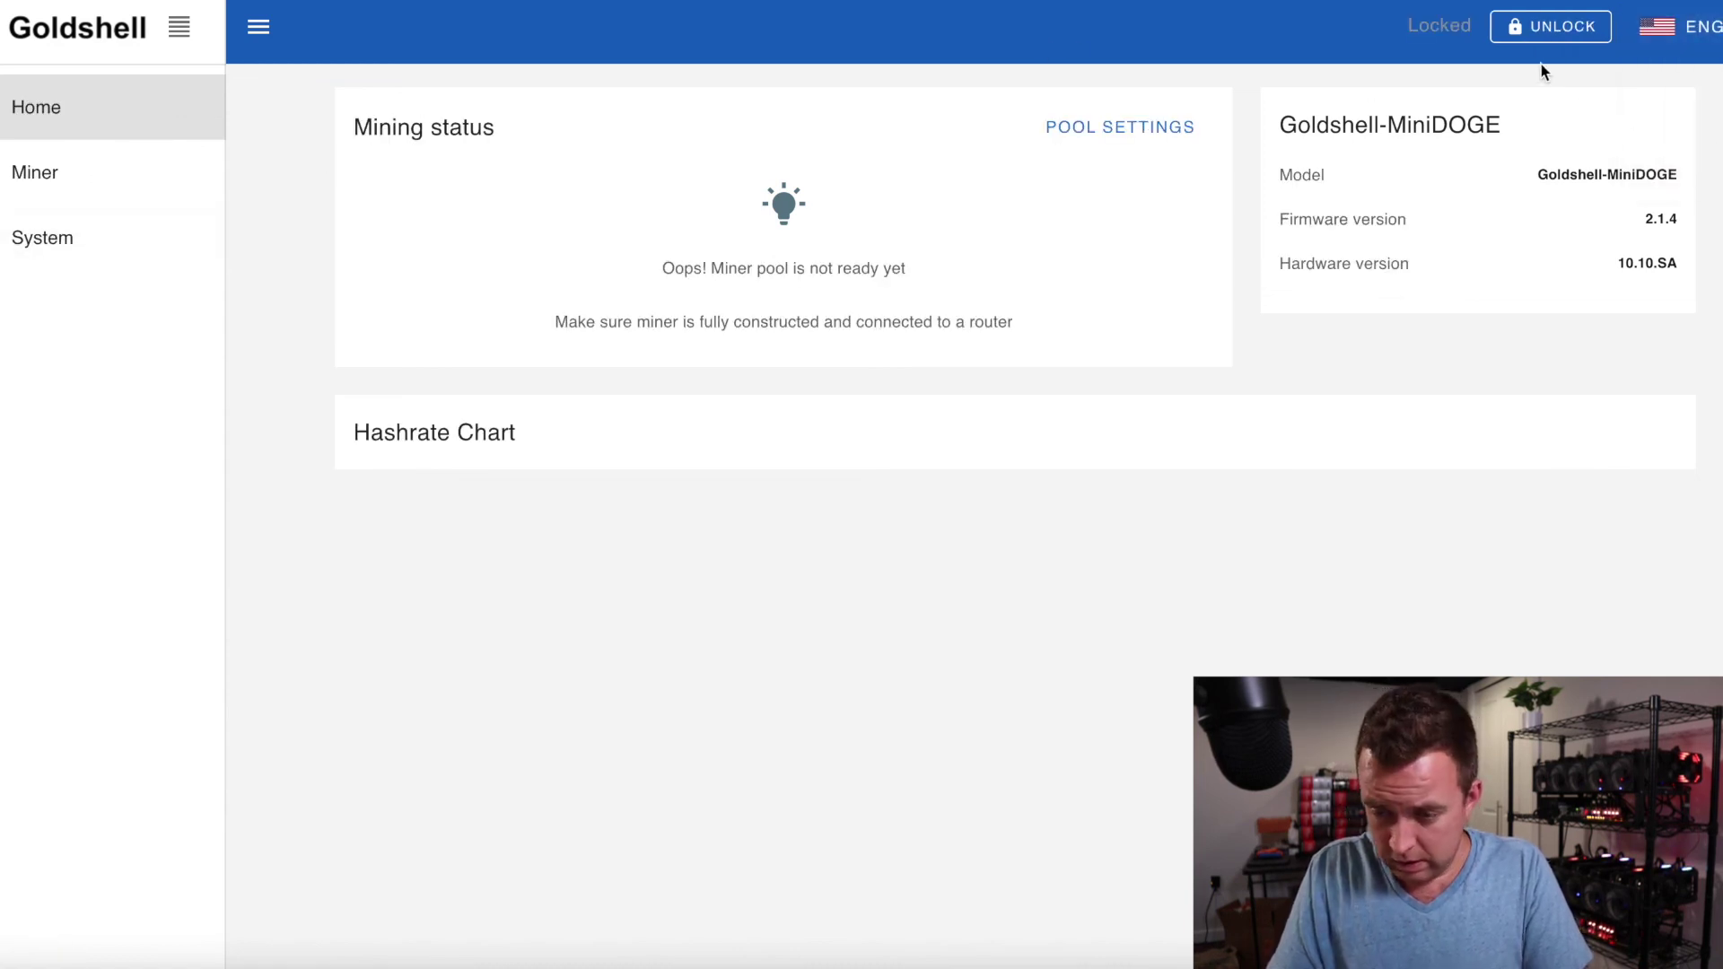
{"action": "left_click", "coordinate": [1550, 27]}
{"action": "left_click", "coordinate": [365, 269]}
{"action": "key", "text": "Return"}
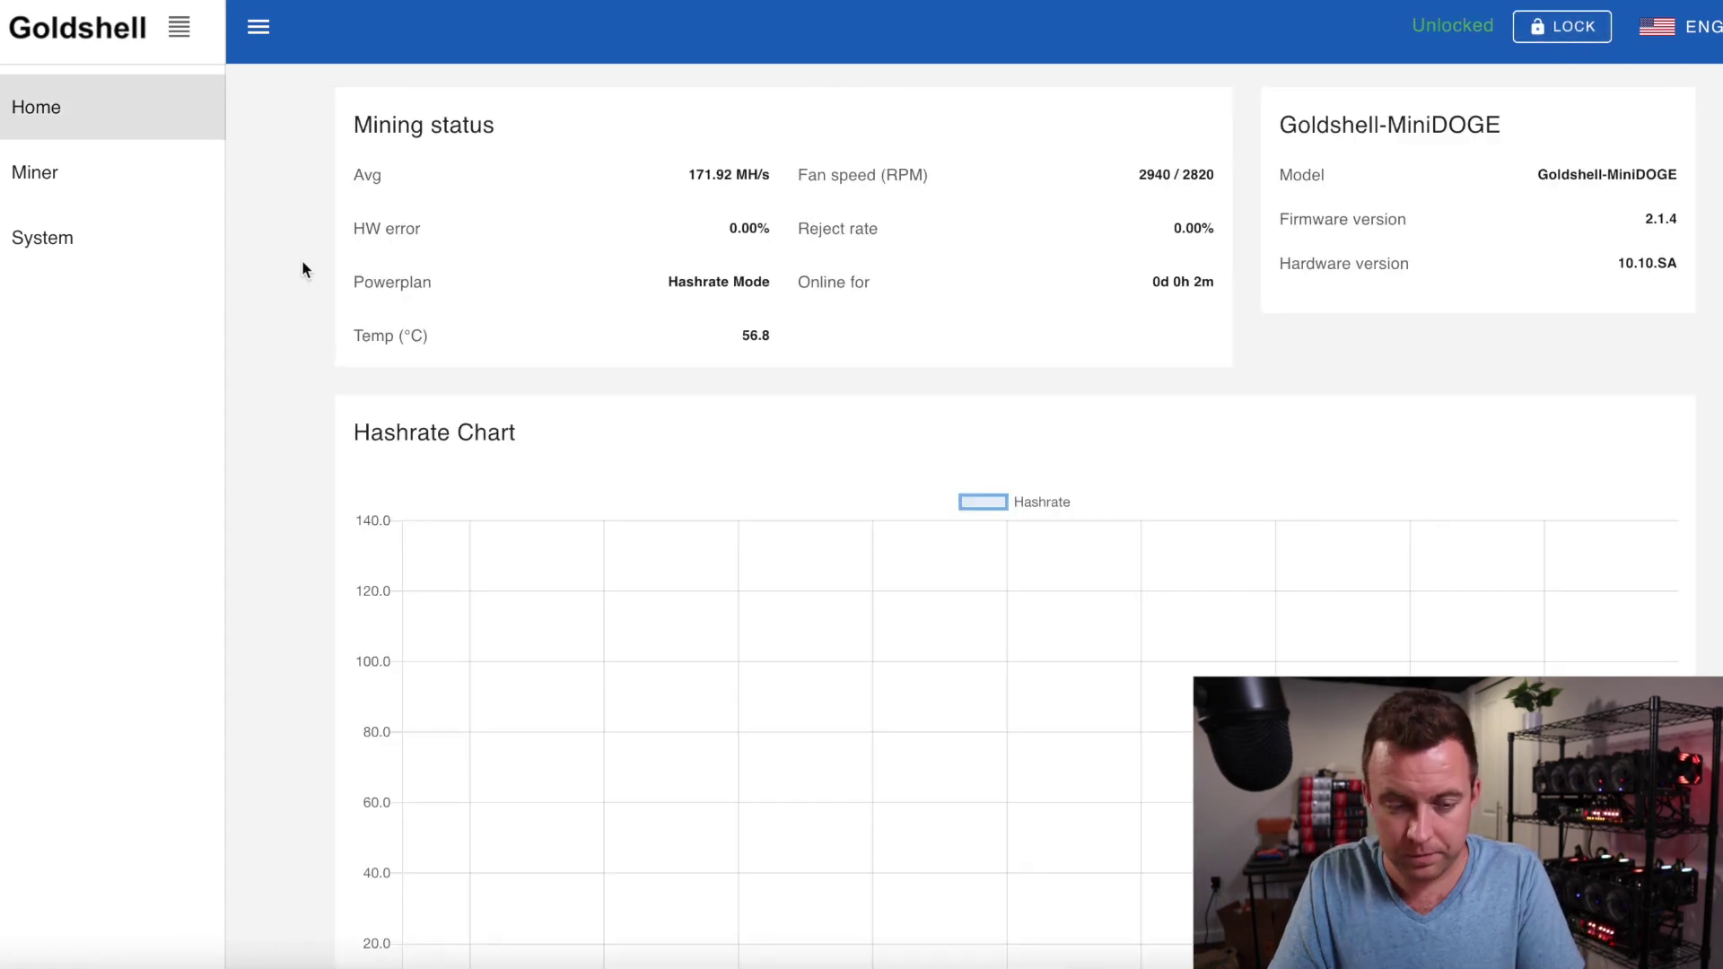